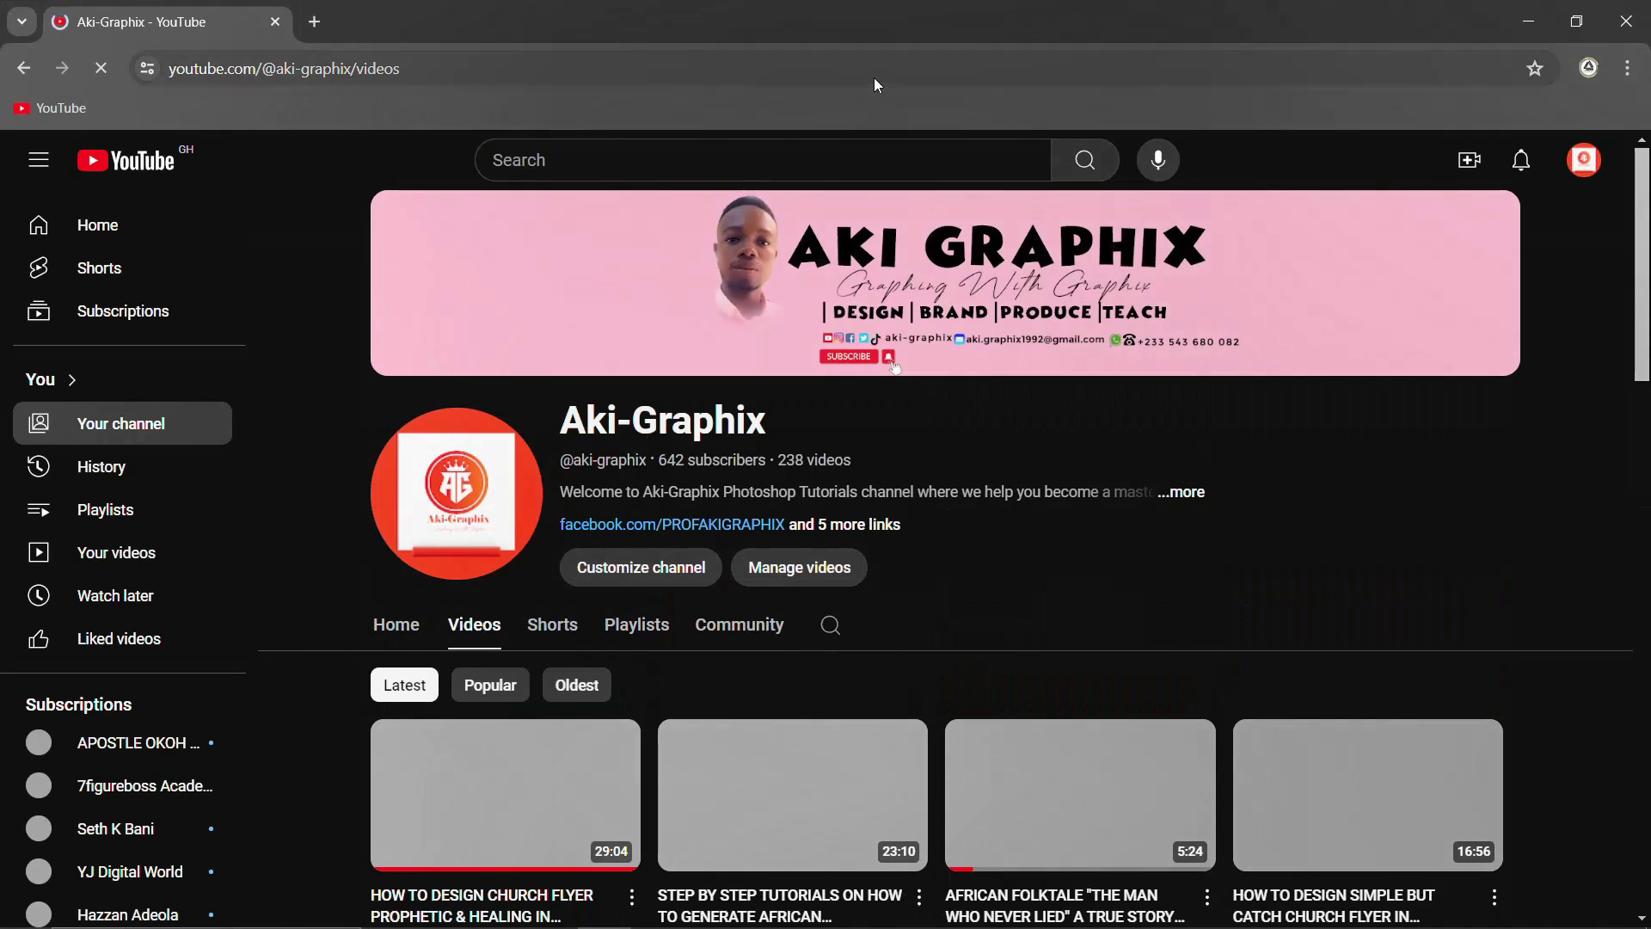
# Step: Look through the uploaded videos on the Aki-Graphix YouTube channel page
pyautogui.scroll(-3, 929, 447)
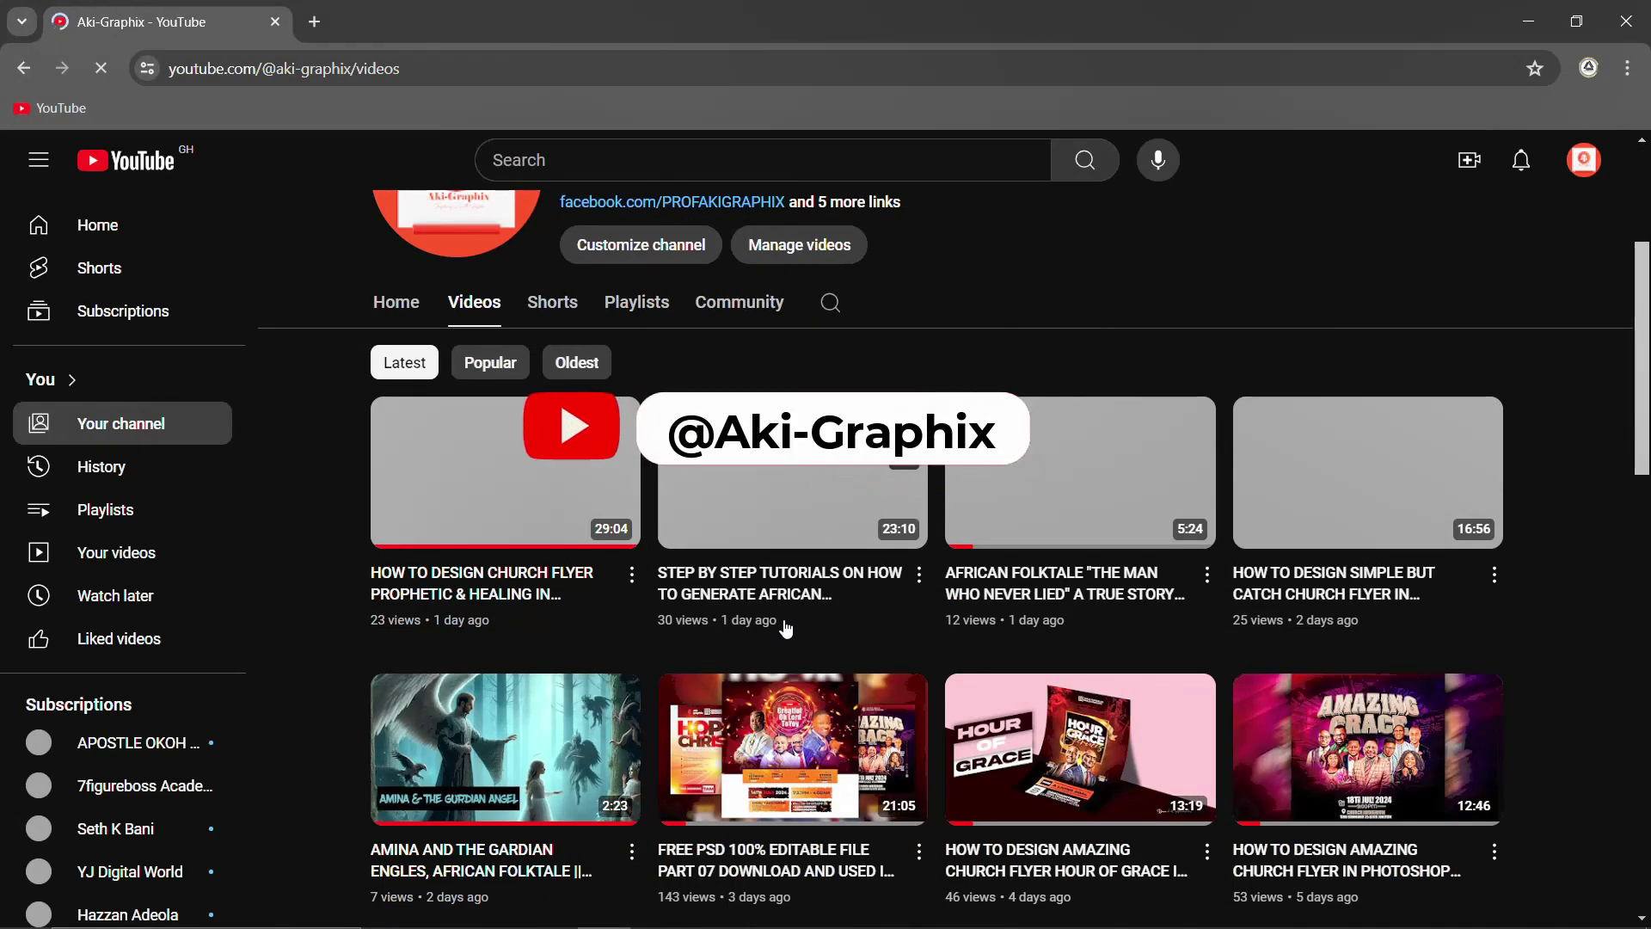
pyautogui.scroll(-2, 891, 609)
pyautogui.scroll(-3, 1165, 519)
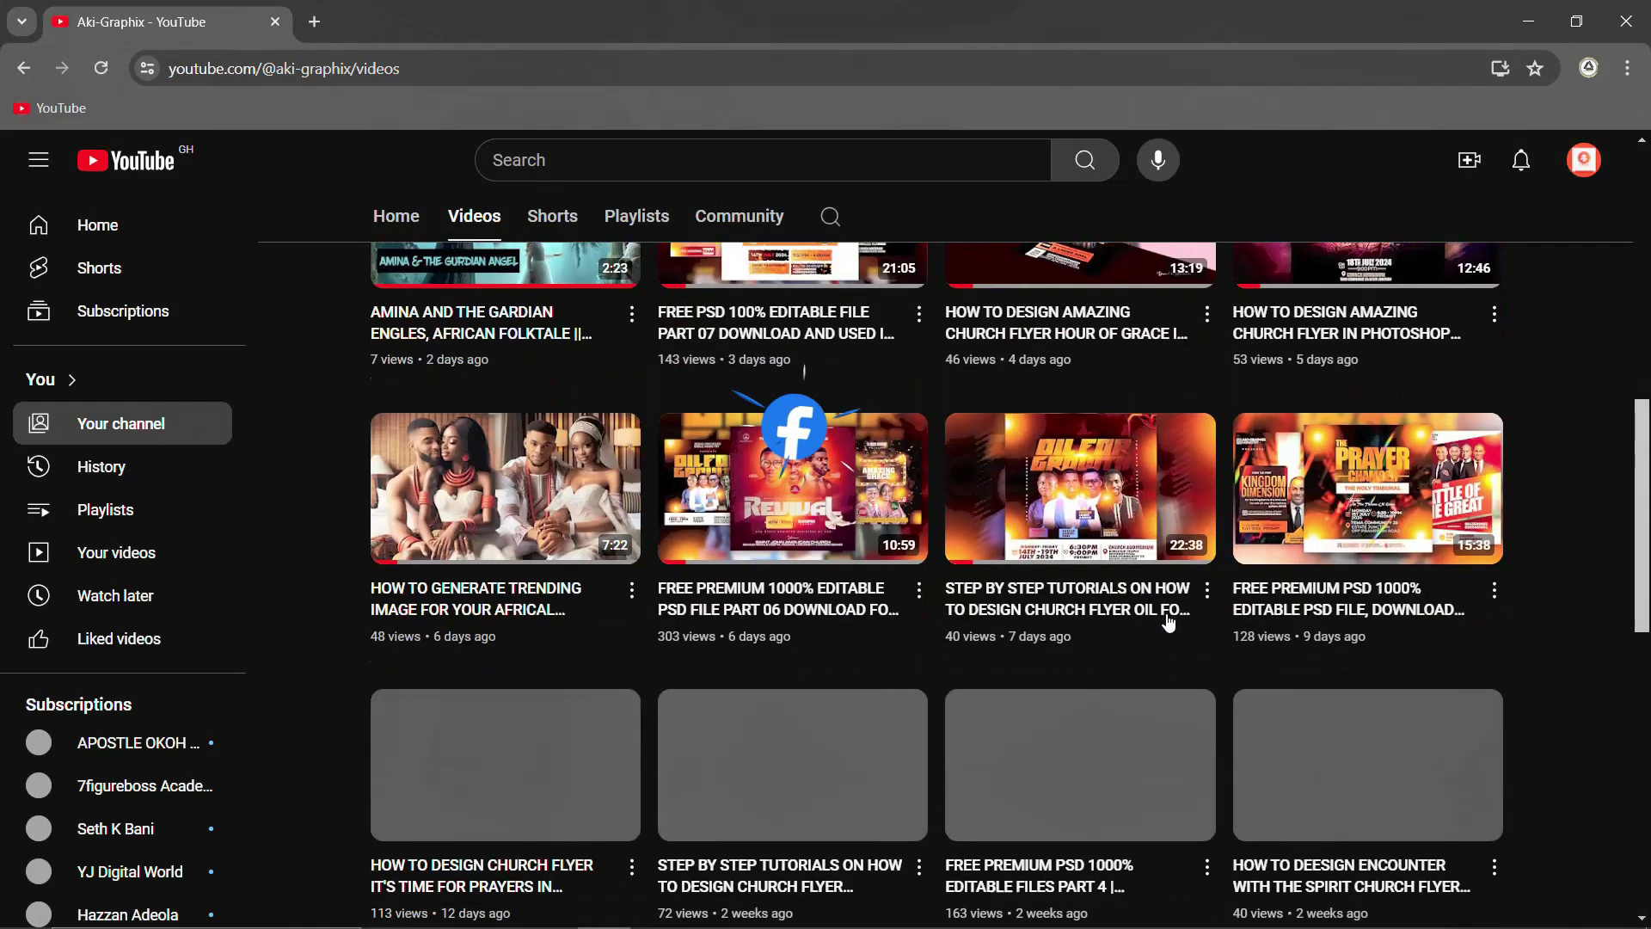
pyautogui.scroll(10, 1170, 623)
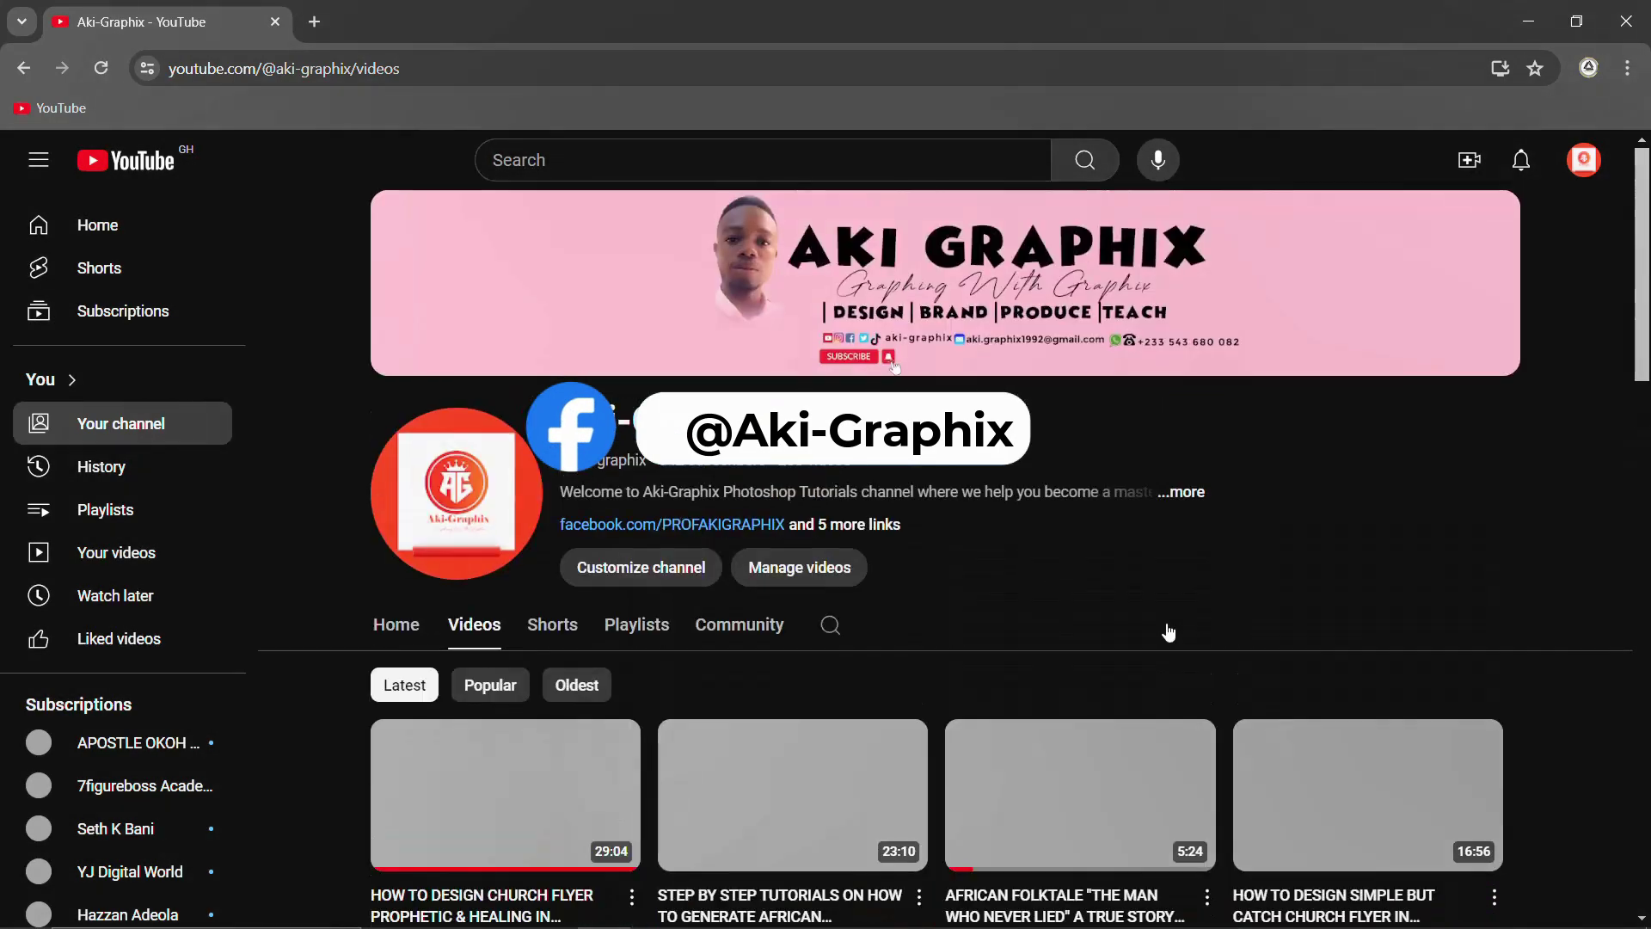
pyautogui.scroll(-6, 1071, 643)
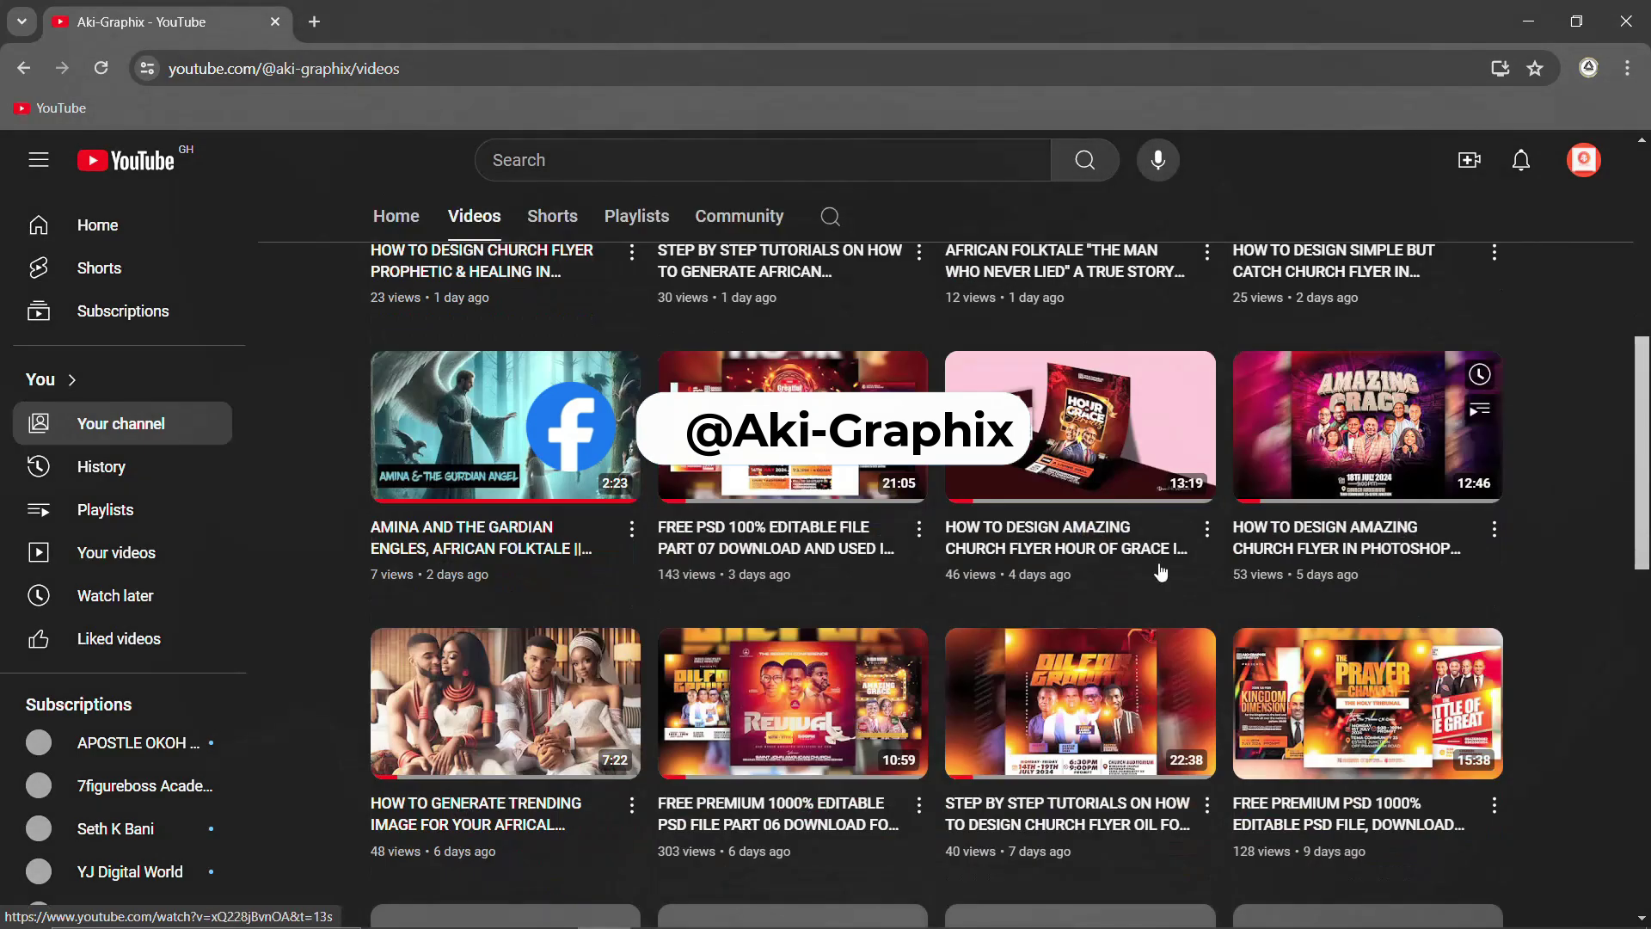
pyautogui.scroll(-3, 932, 682)
pyautogui.scroll(3, 932, 681)
pyautogui.scroll(6, 930, 681)
pyautogui.scroll(-9, 928, 679)
pyautogui.scroll(-9, 927, 672)
pyautogui.scroll(8, 928, 679)
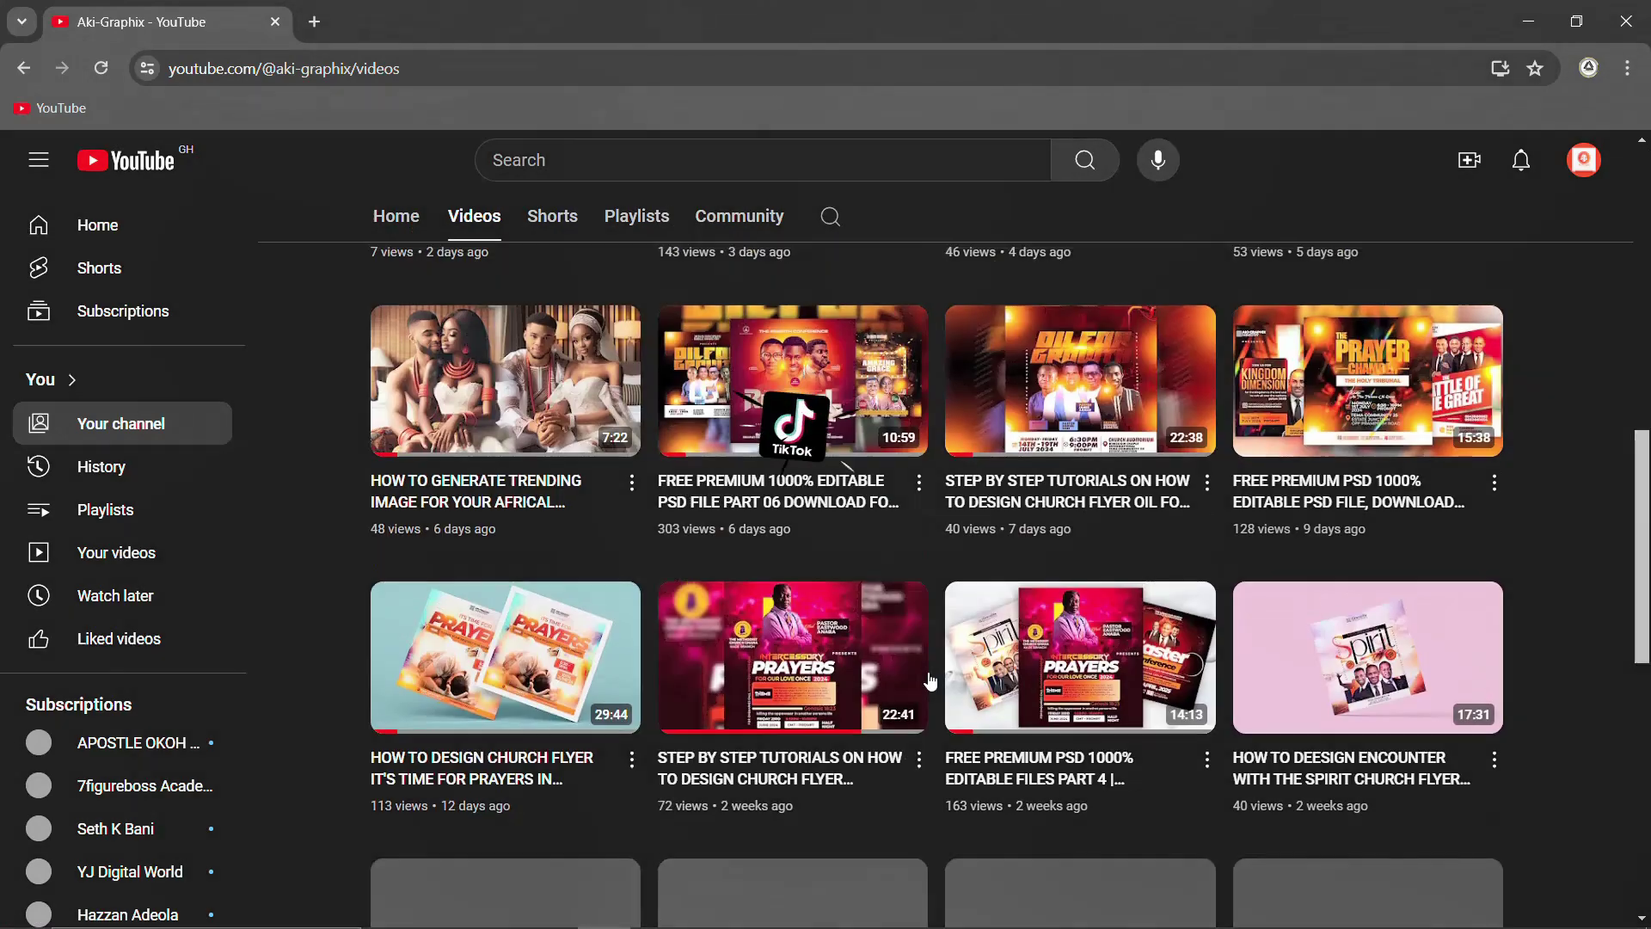
pyautogui.scroll(8, 930, 681)
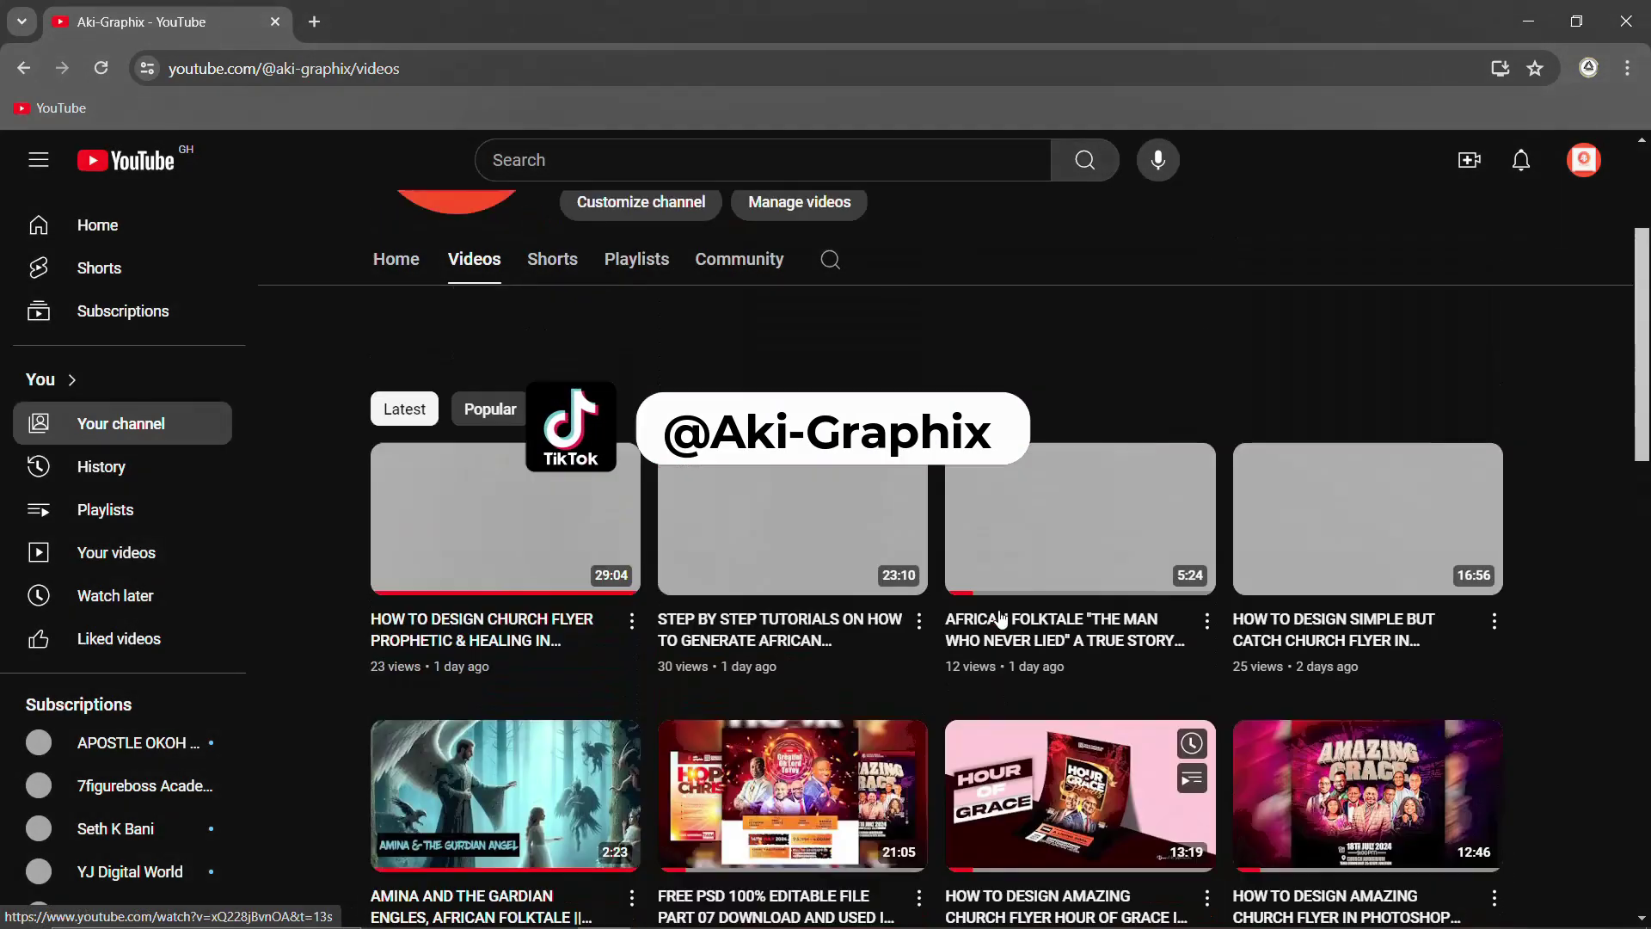
pyautogui.scroll(3, 1183, 442)
pyautogui.scroll(-3, 1270, 461)
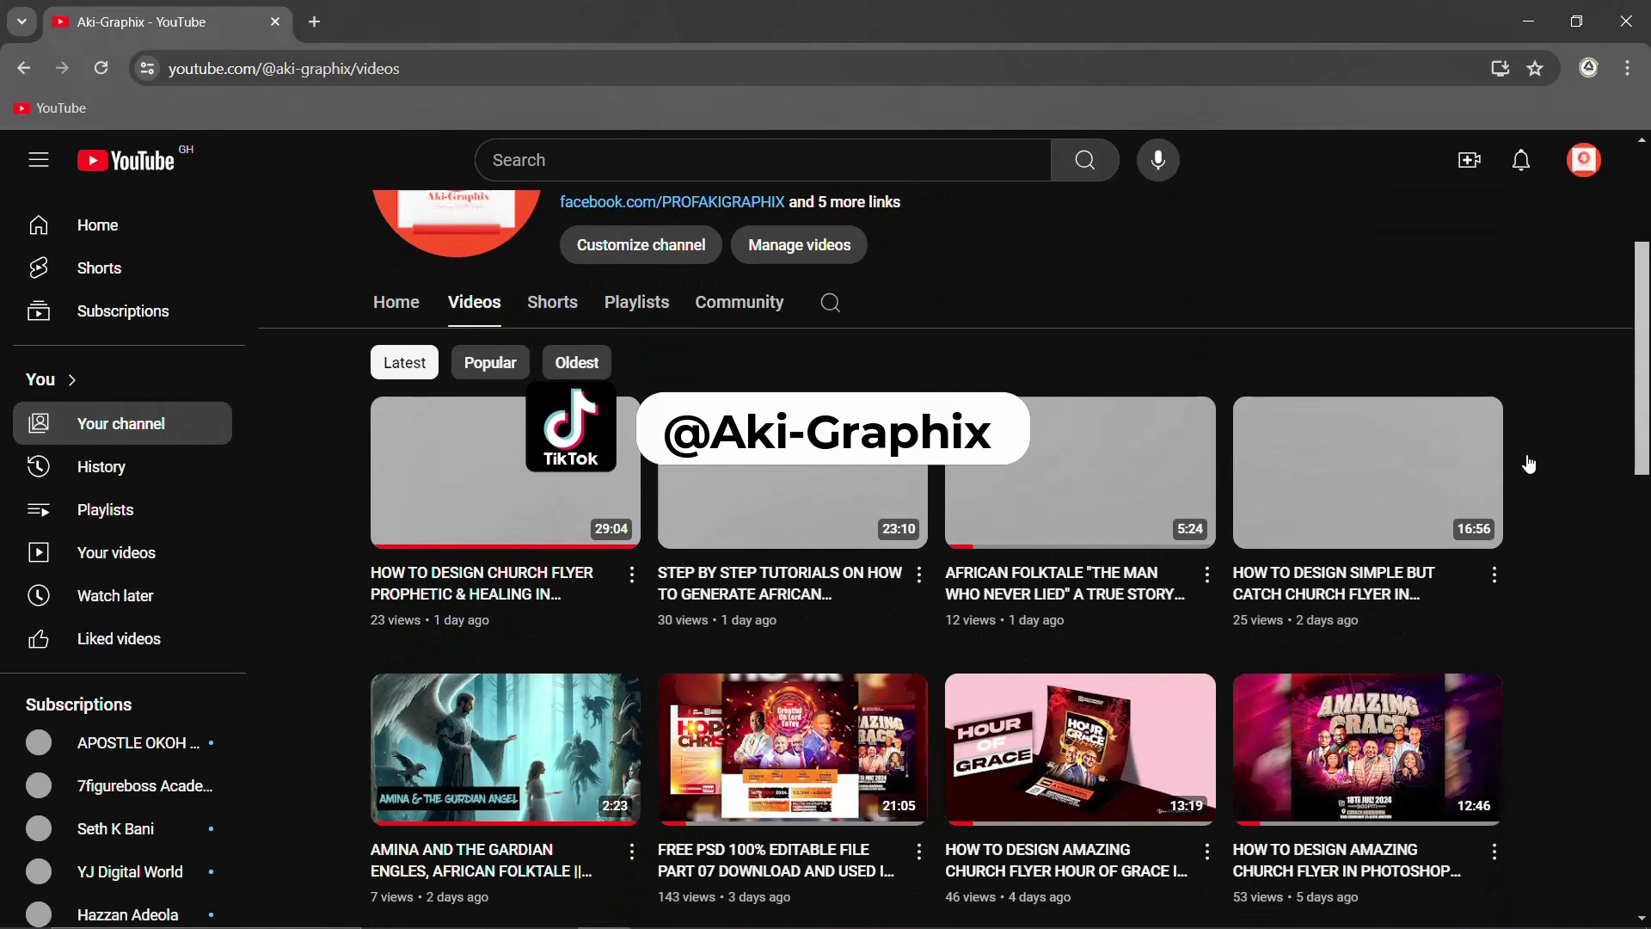
pyautogui.moveTo(1642, 394); pyautogui.dragTo(1642, 464)
pyautogui.scroll(6, 894, 368)
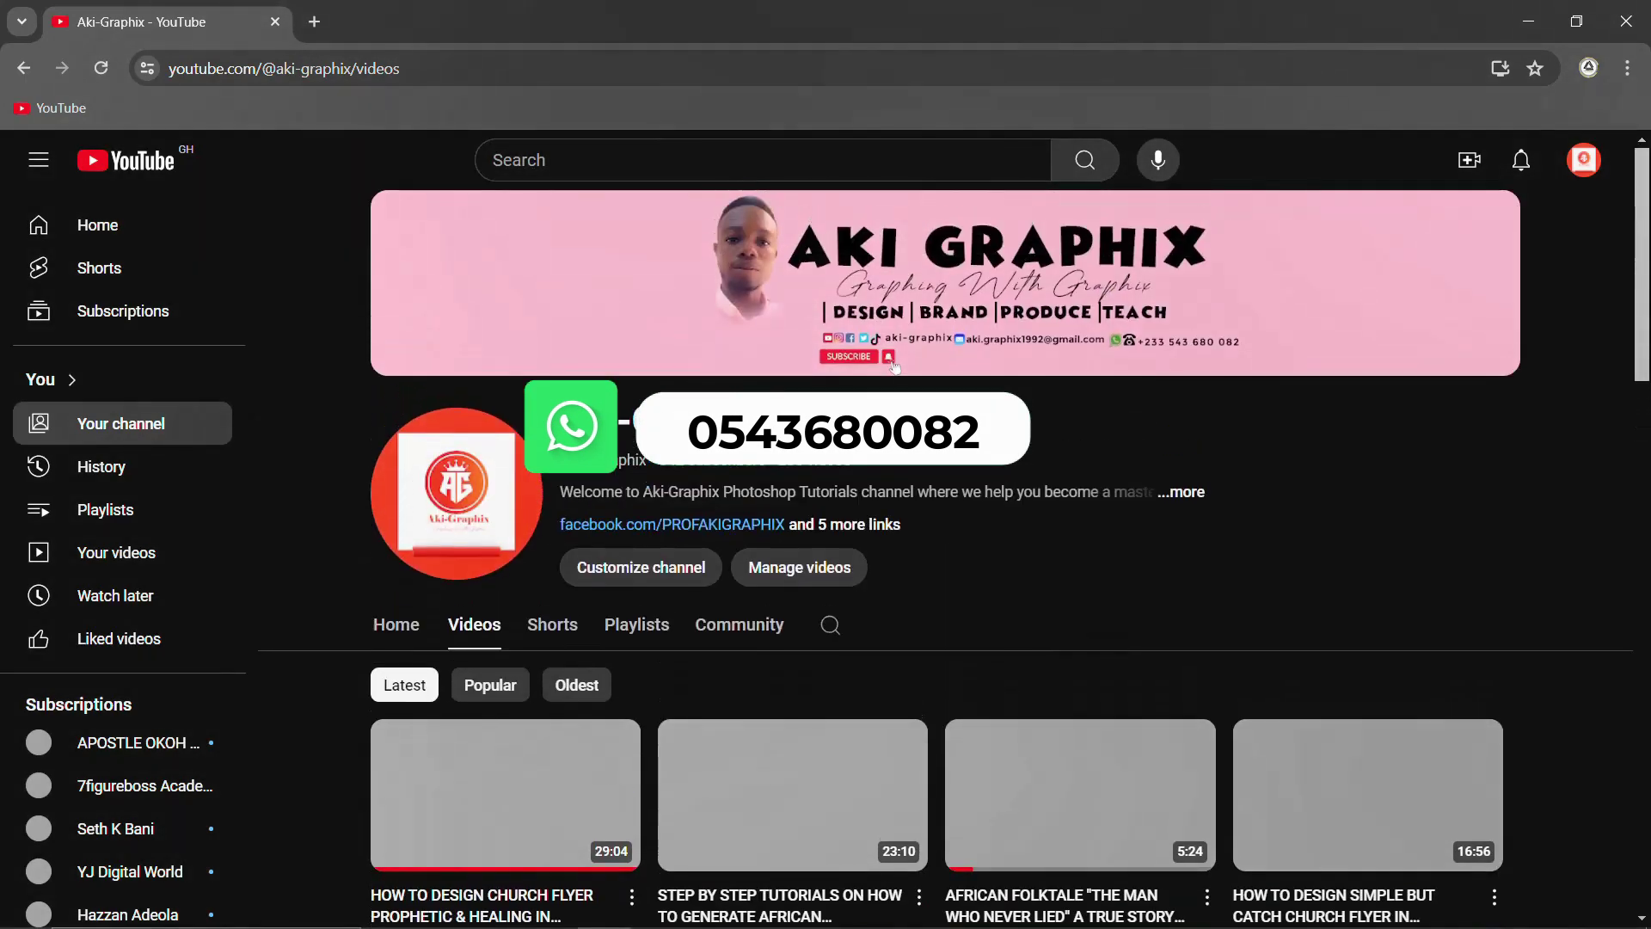
# Step: View the 3D text tutorial request banner in Photoshop and return to the channel's video list in Chrome
pyautogui.moveTo(467, 911)
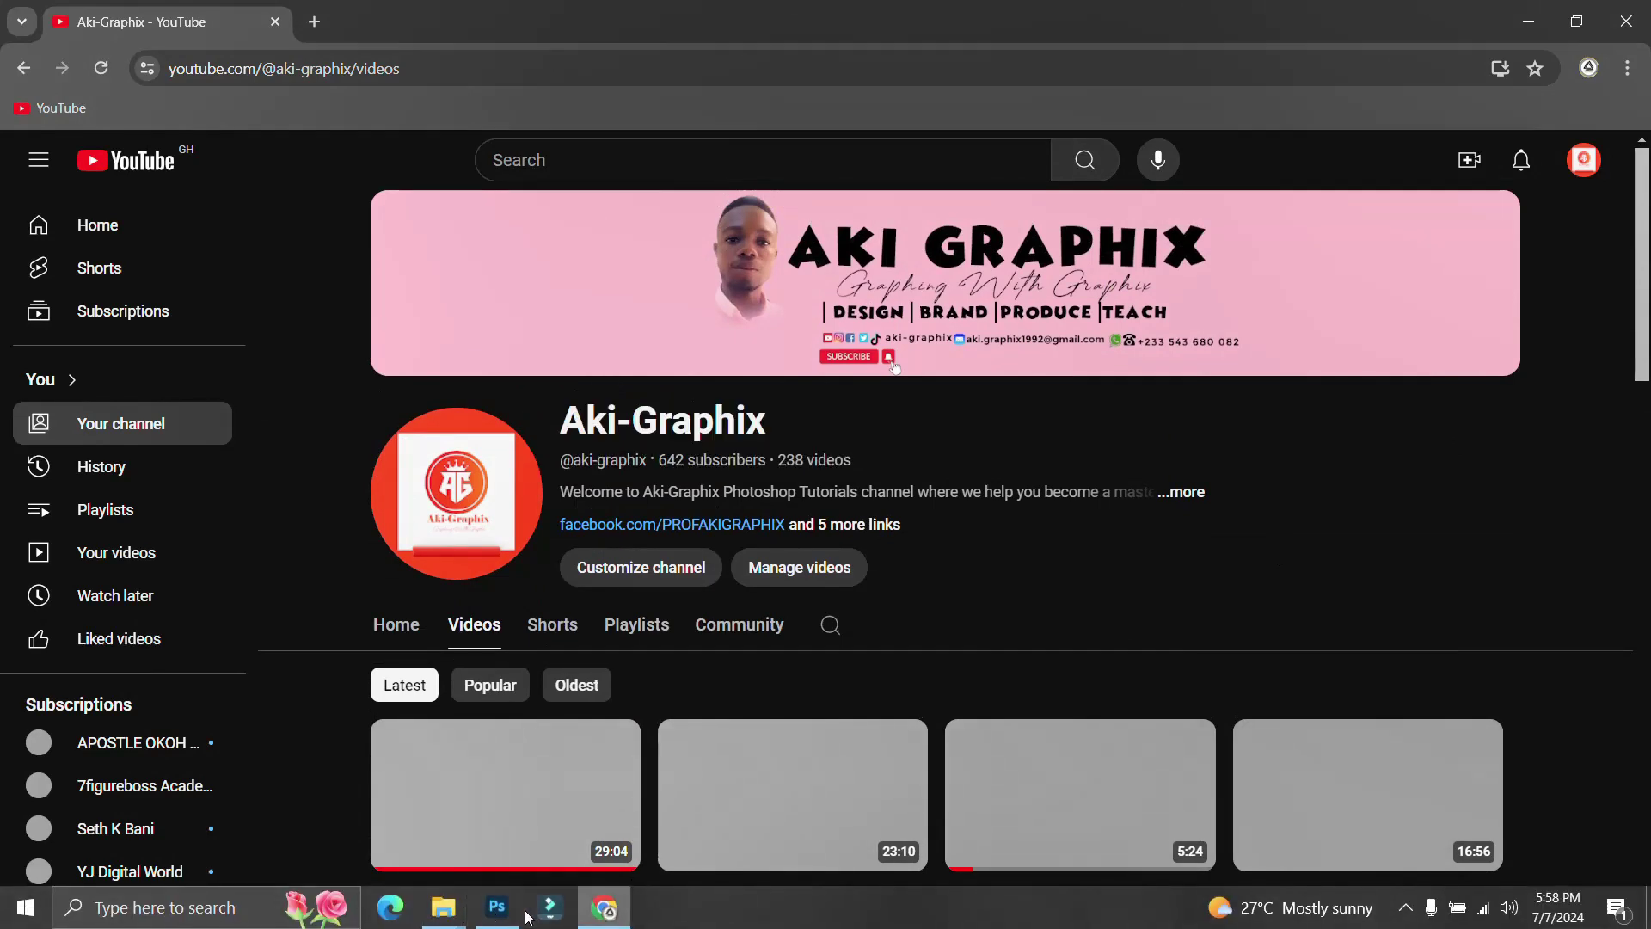
pyautogui.click(496, 908)
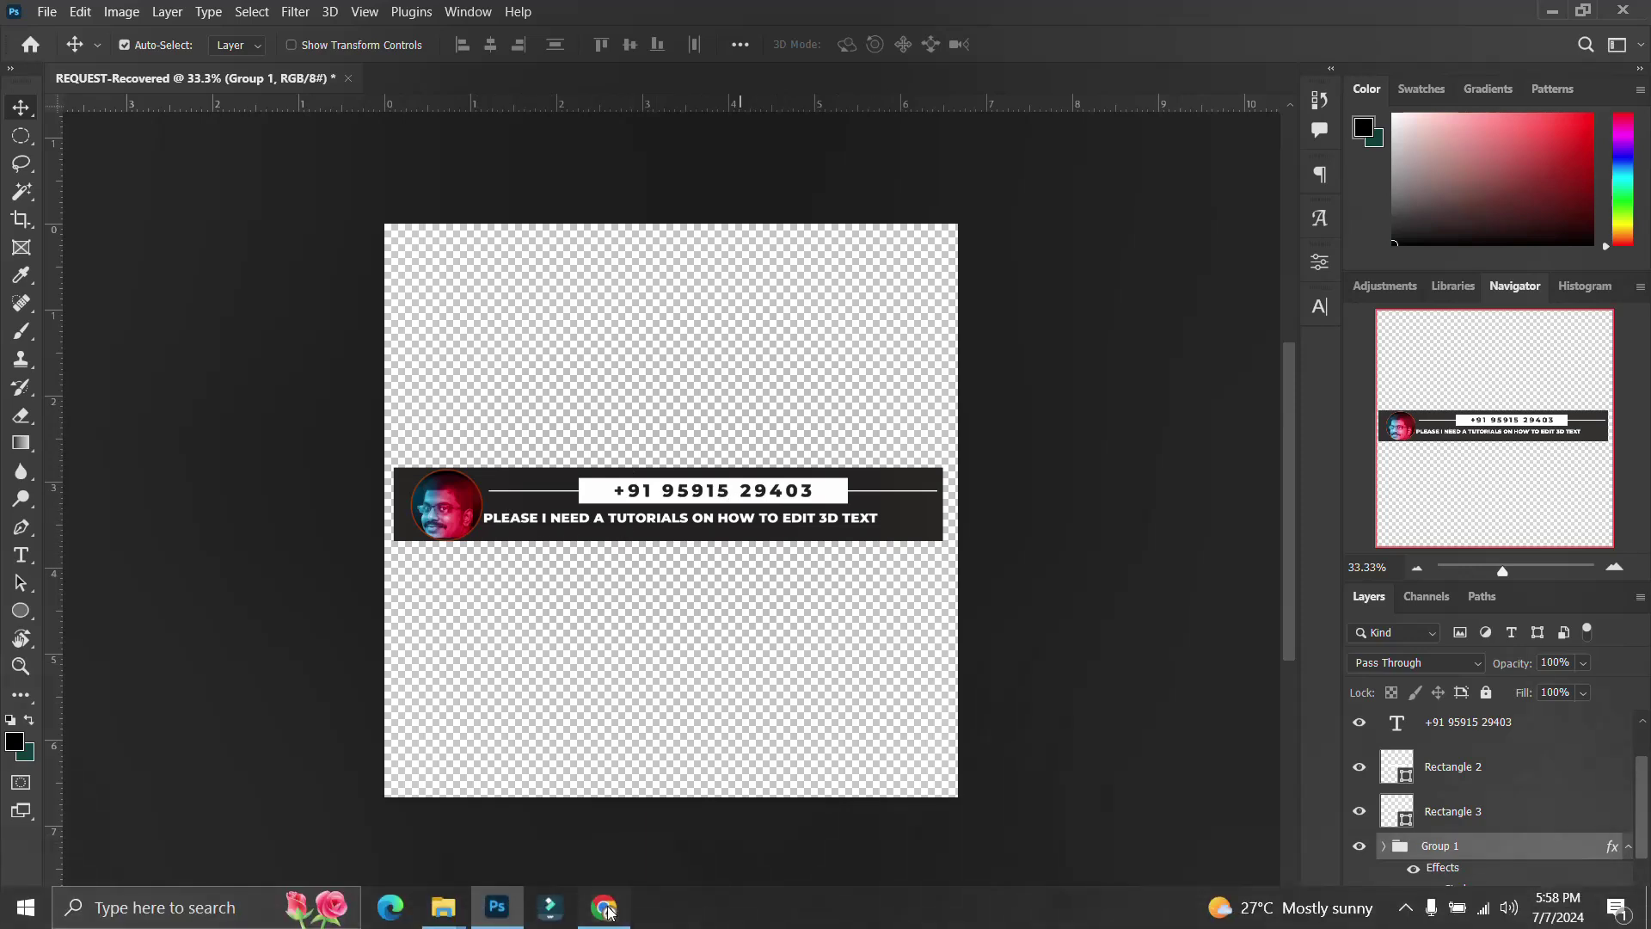
pyautogui.click(606, 907)
pyautogui.scroll(-4, 1018, 702)
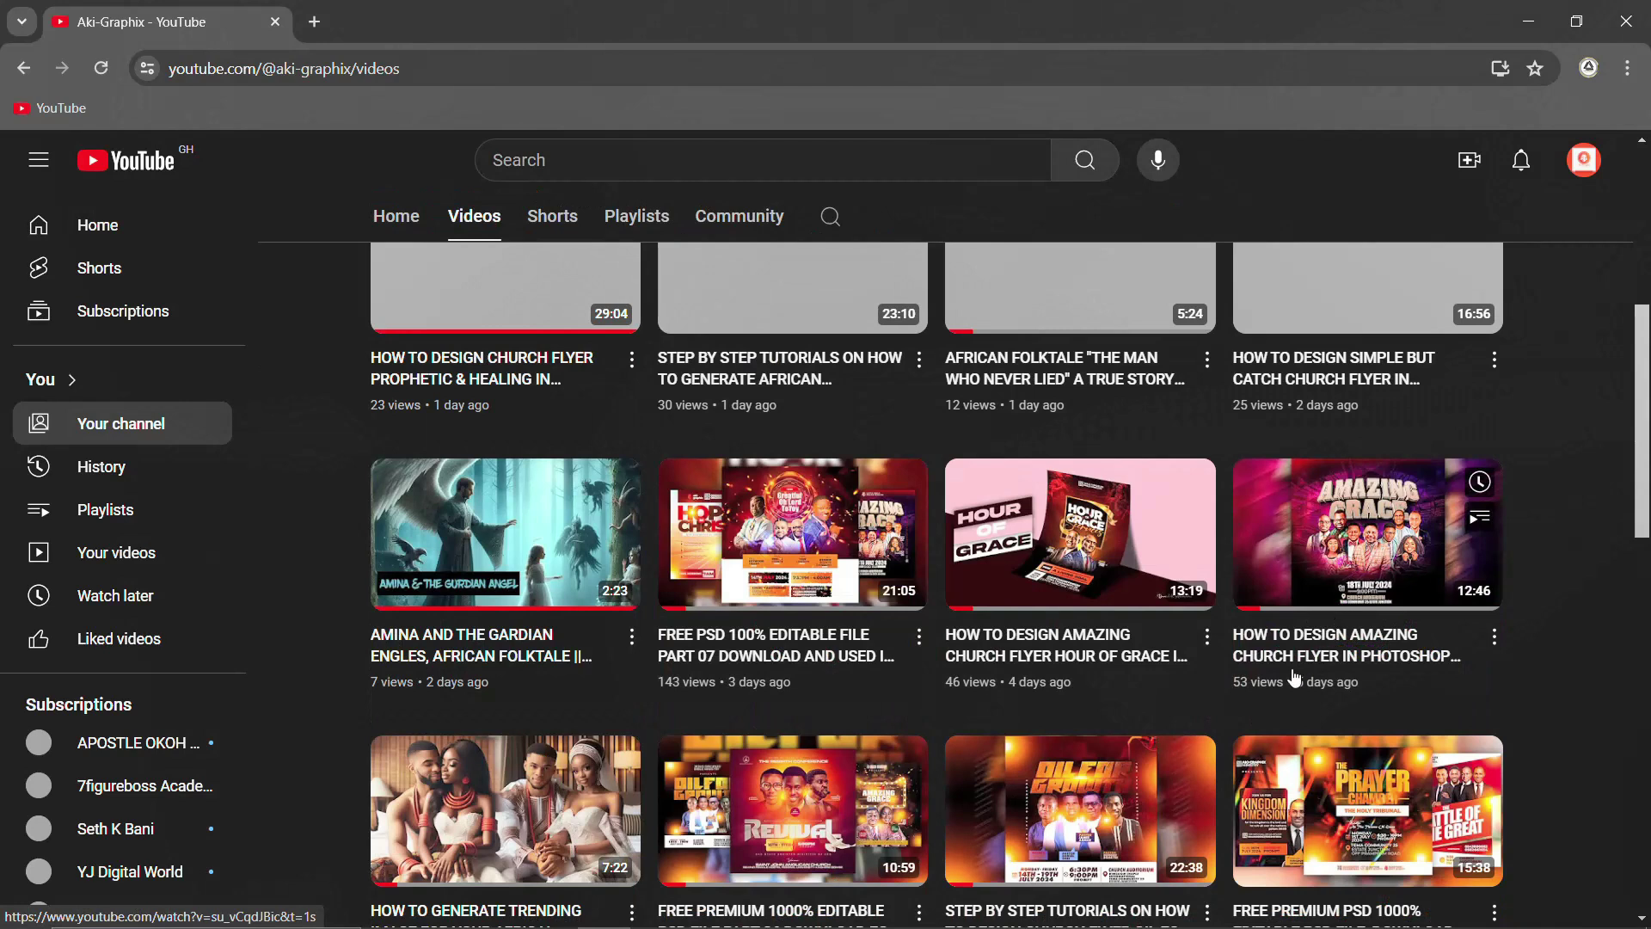
pyautogui.moveTo(1366, 548)
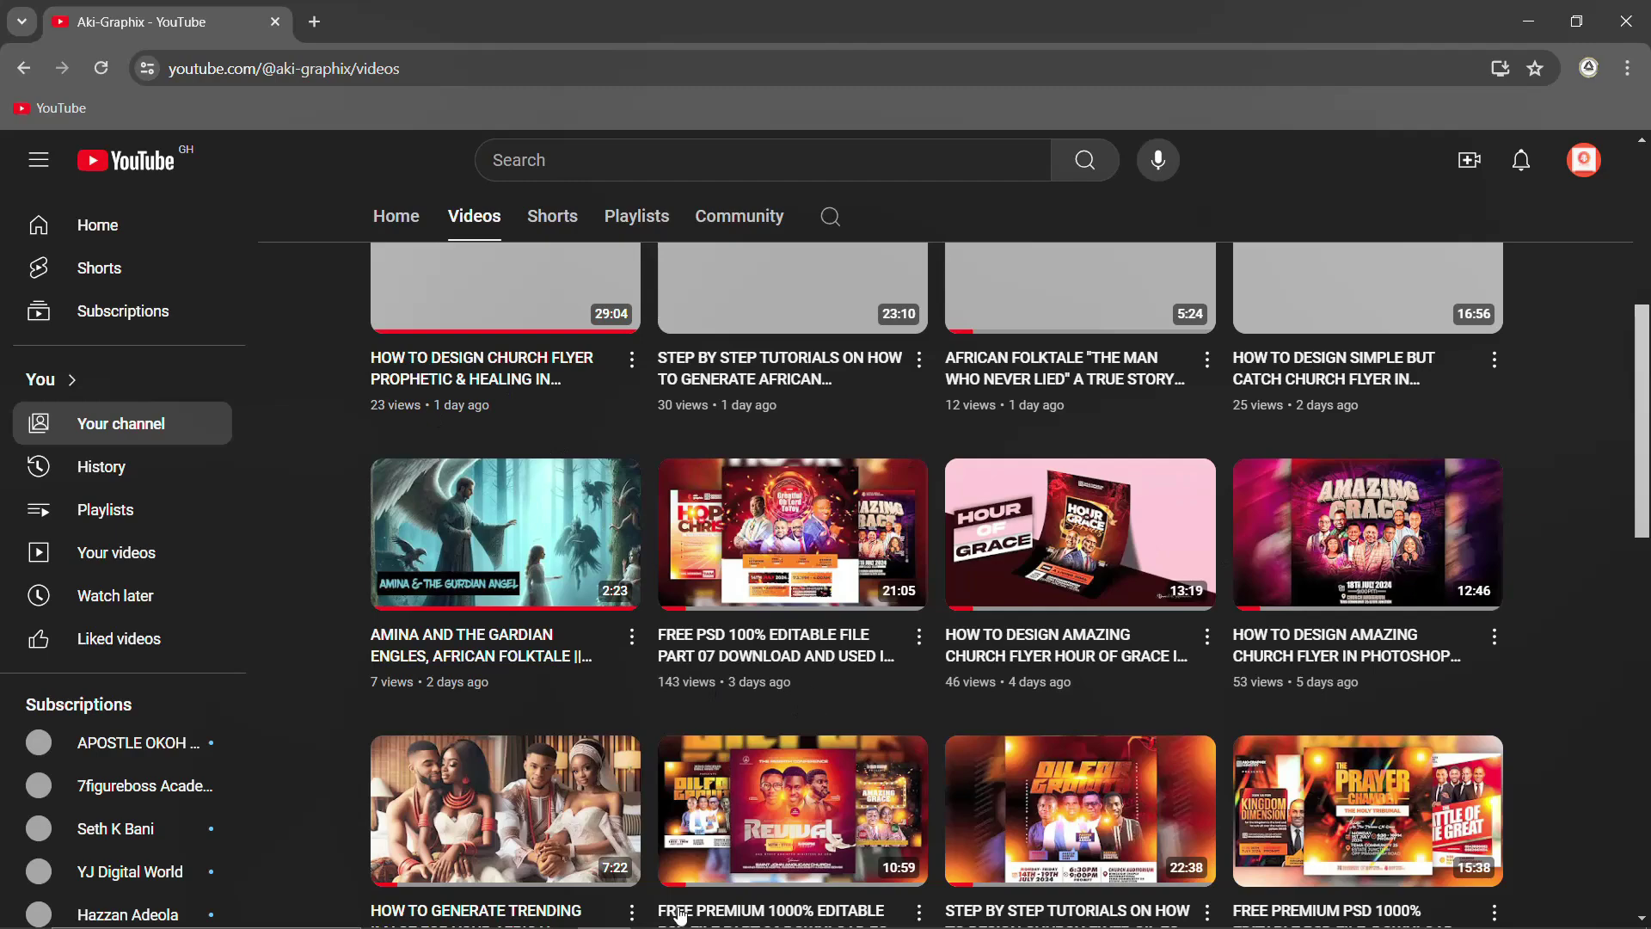
pyautogui.click(499, 917)
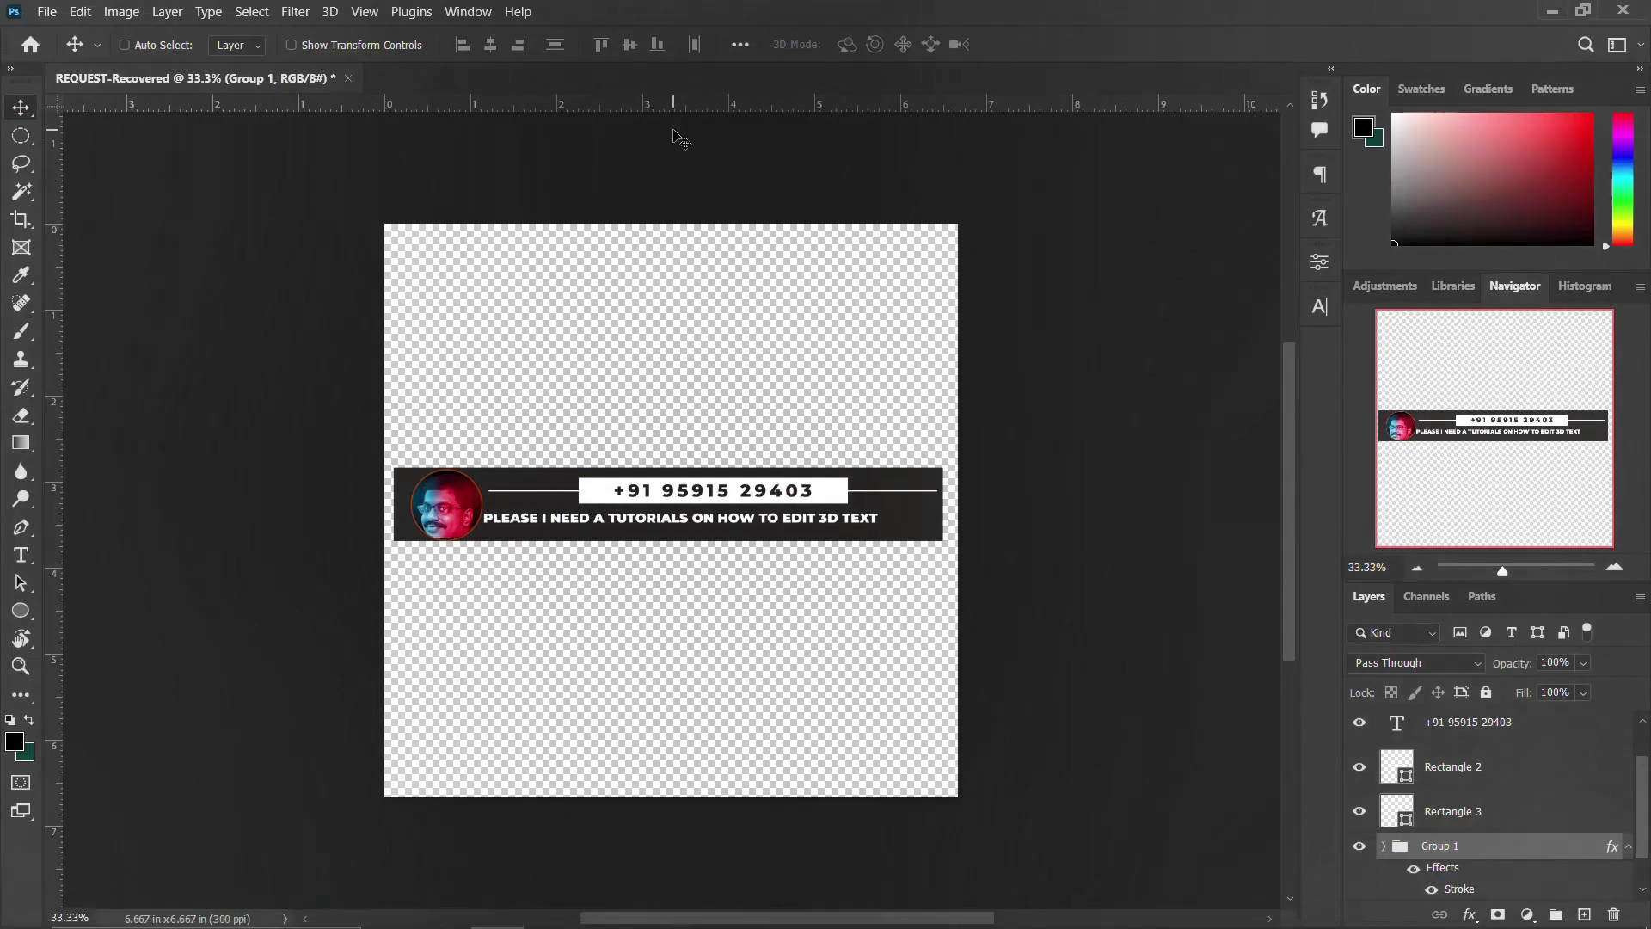
pyautogui.hotkey('ctrl', 'n')
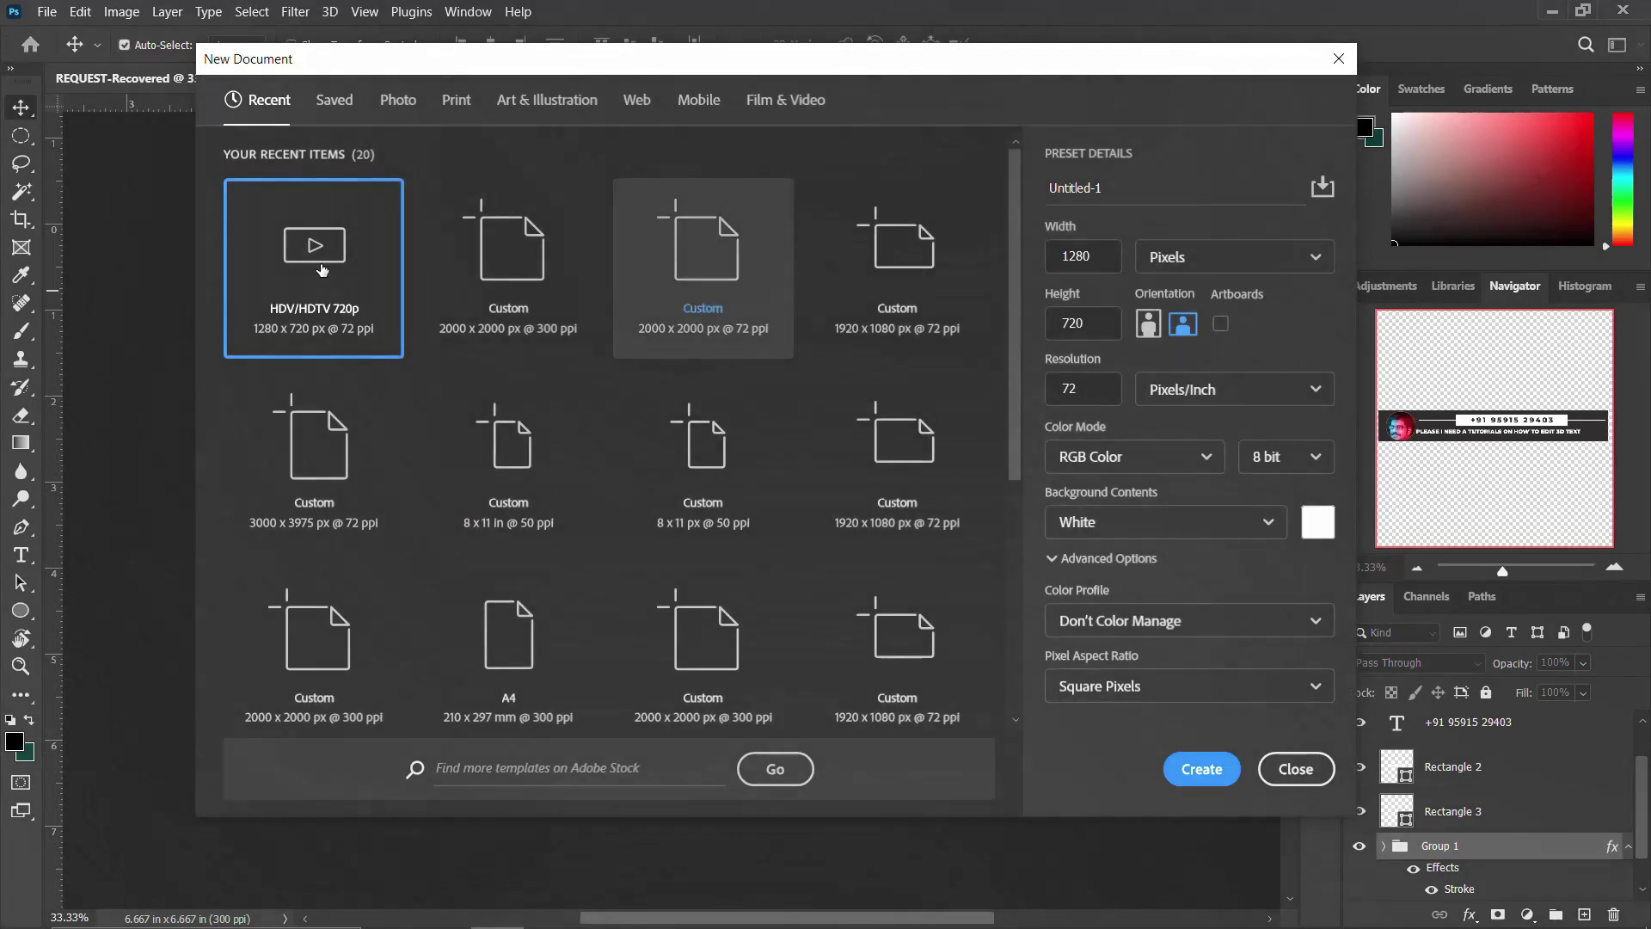
pyautogui.click(509, 271)
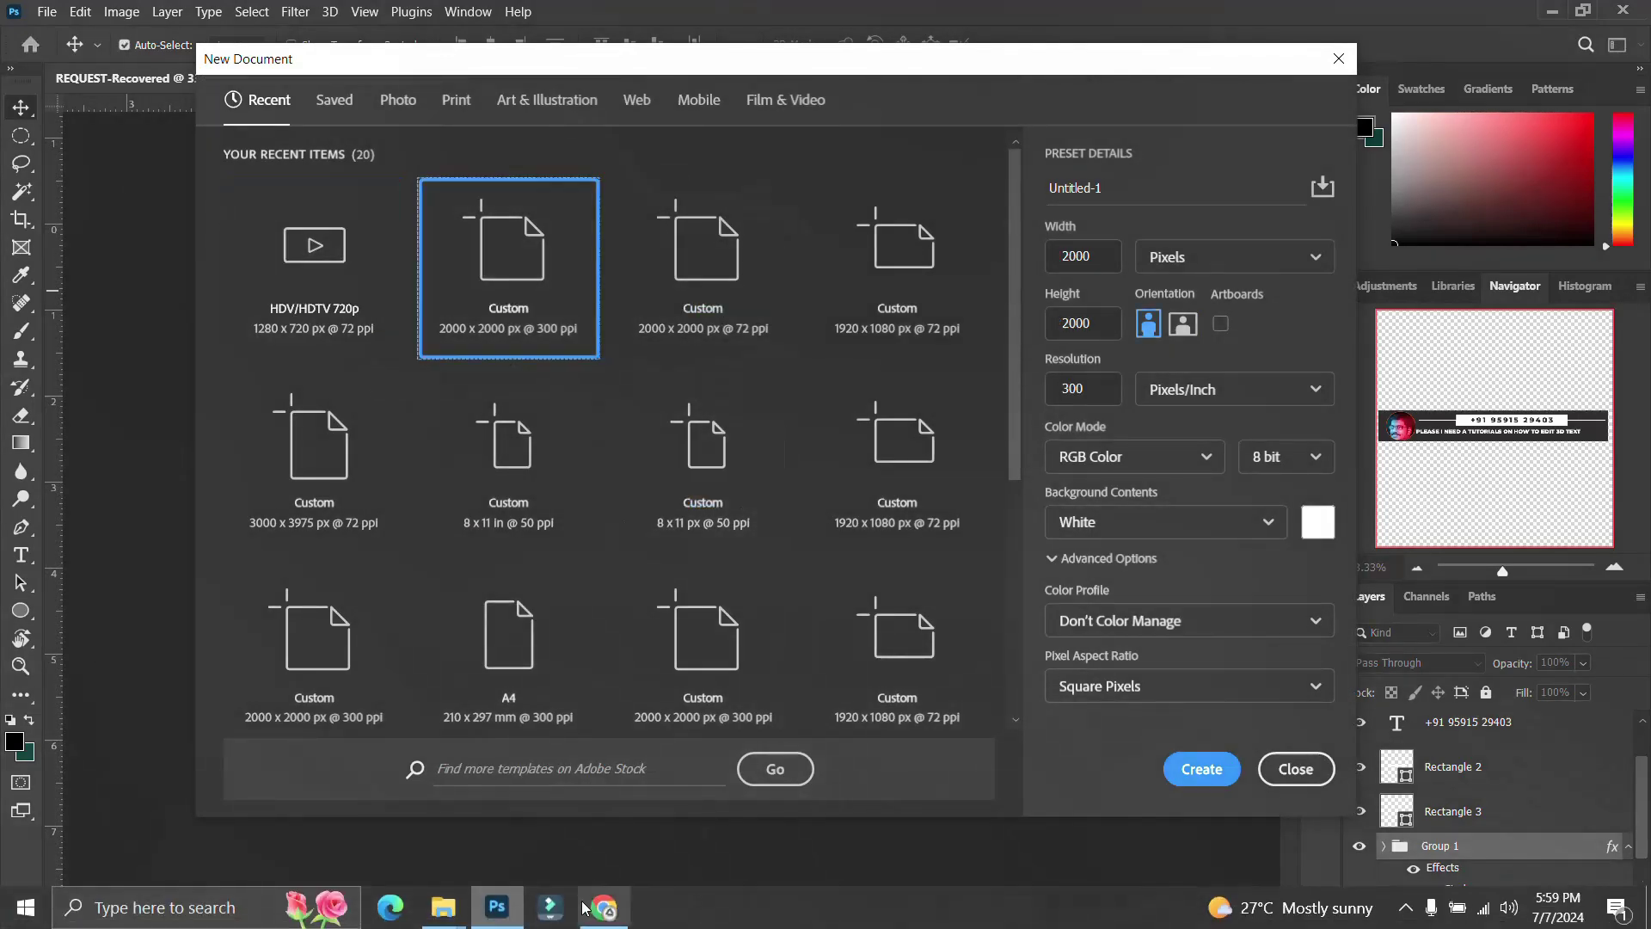
pyautogui.click(603, 917)
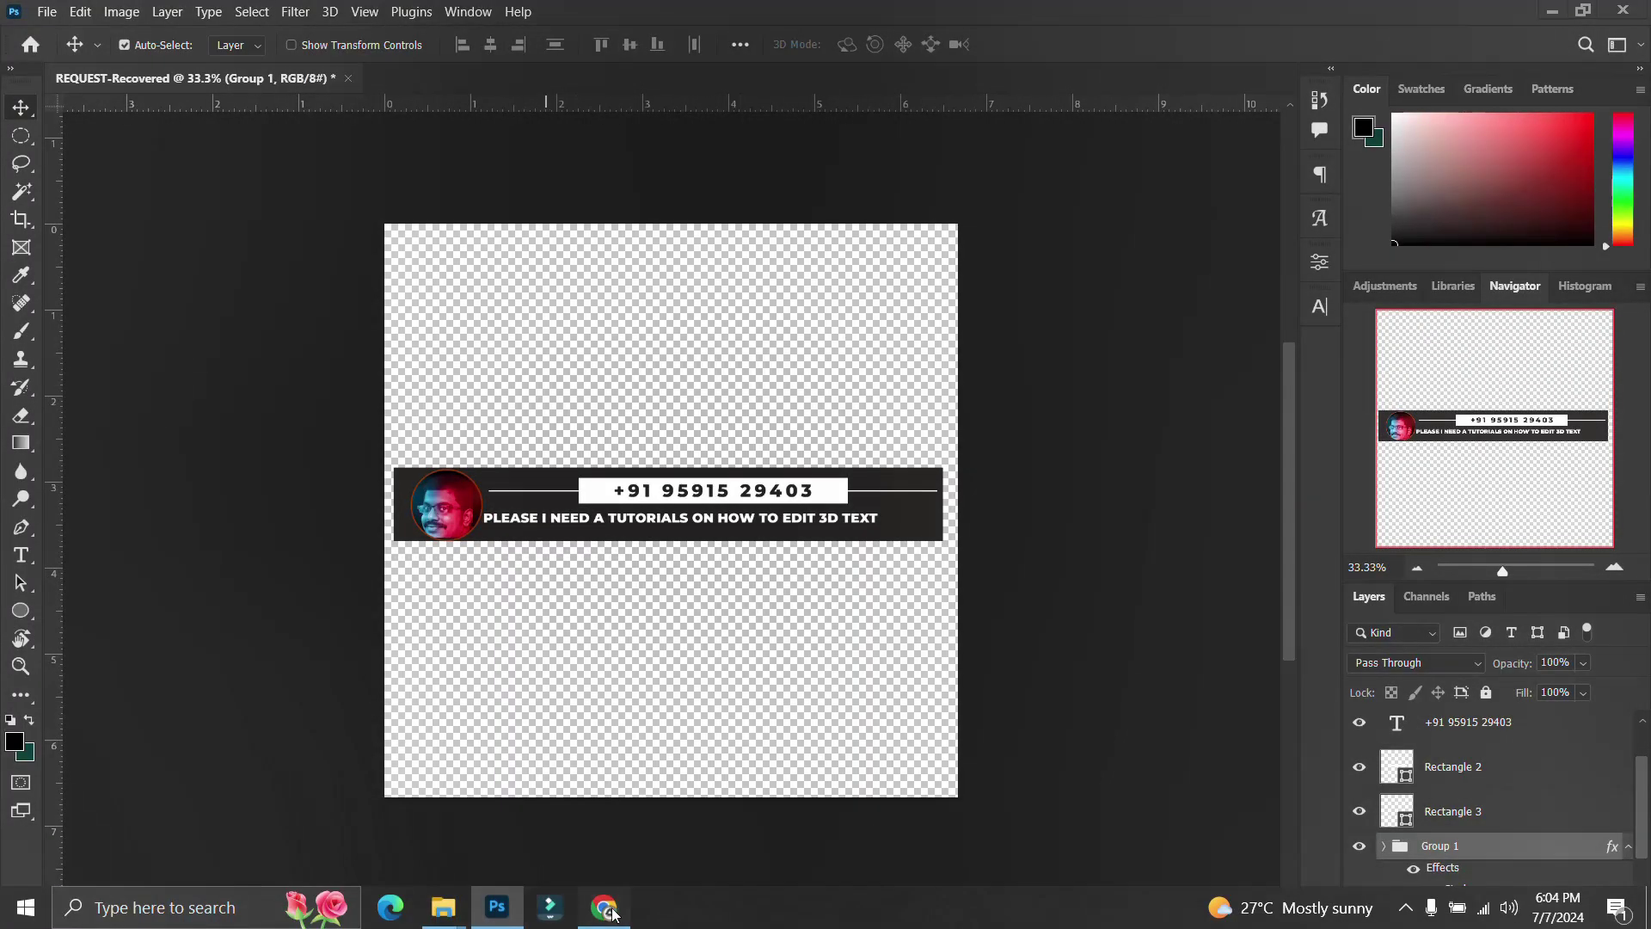
# Step: Switch to Chrome and examine the Freepik search results for "3d text" for editable PSD text effects
pyautogui.click(604, 917)
pyautogui.click(302, 19)
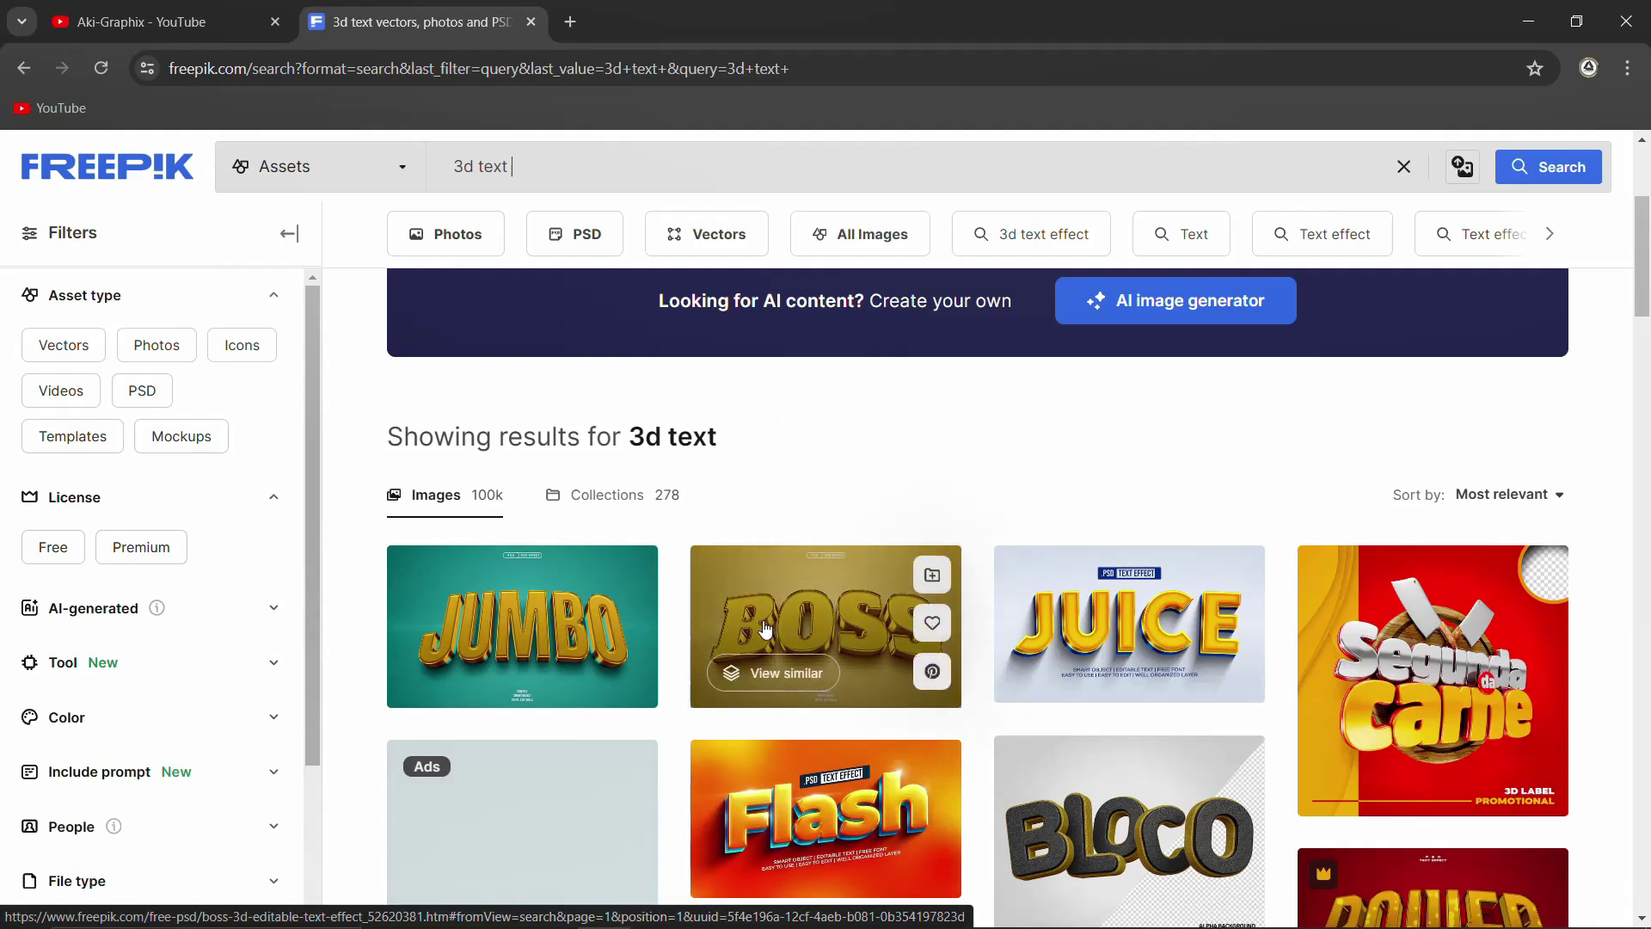
pyautogui.scroll(-3, 771, 538)
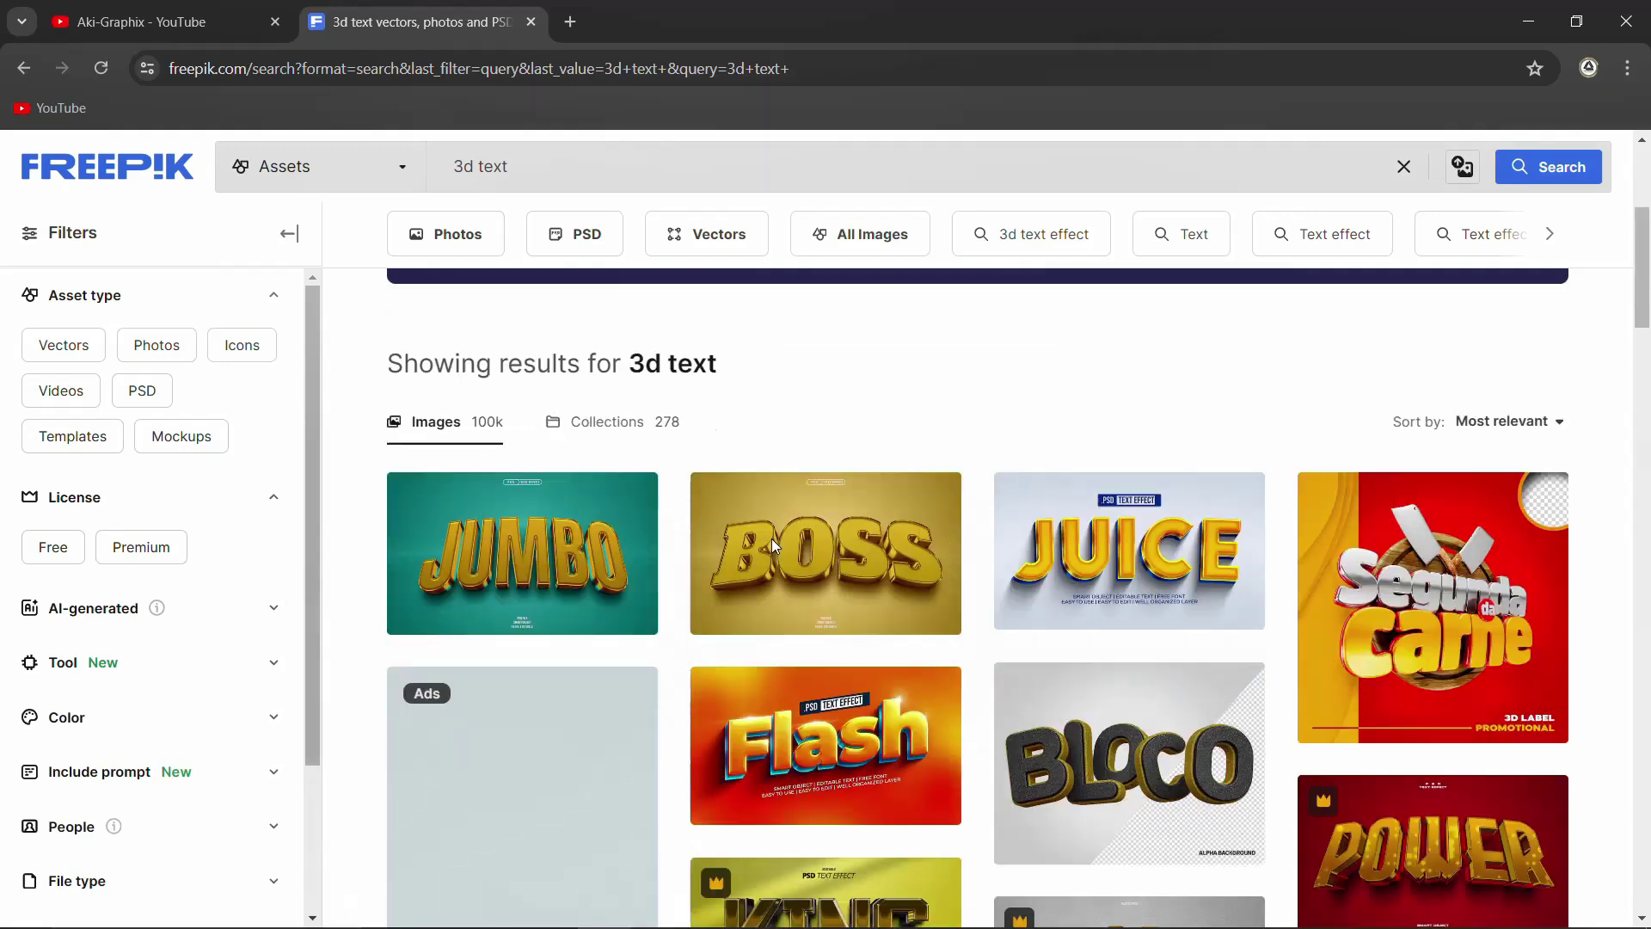
pyautogui.scroll(4, 860, 412)
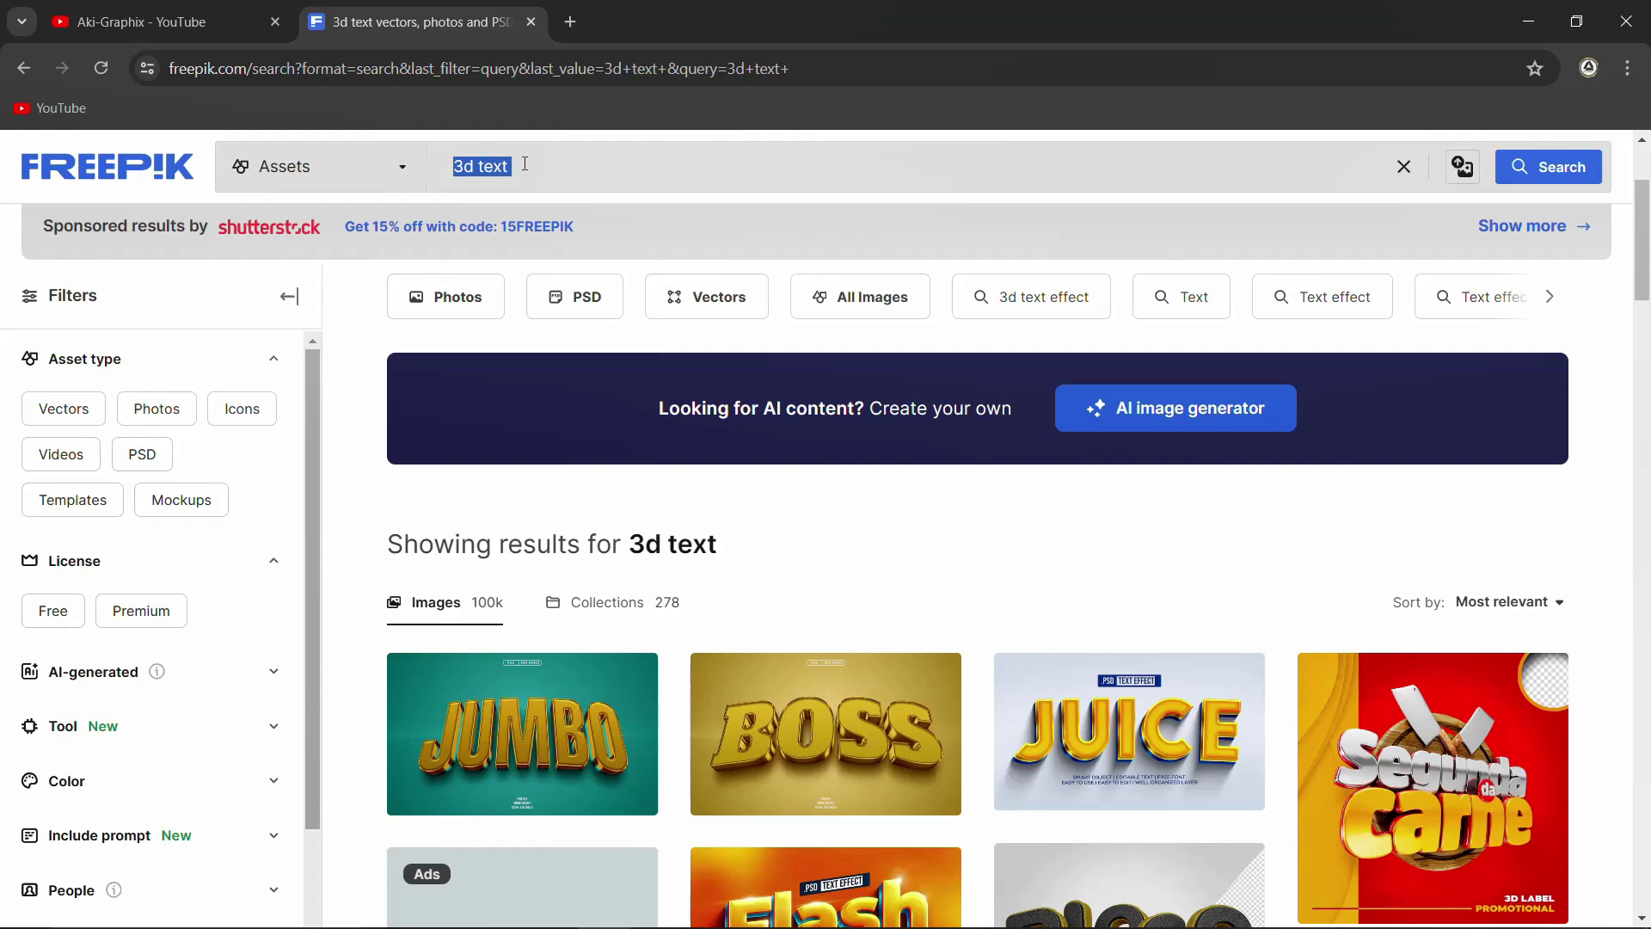
pyautogui.scroll(-3, 755, 633)
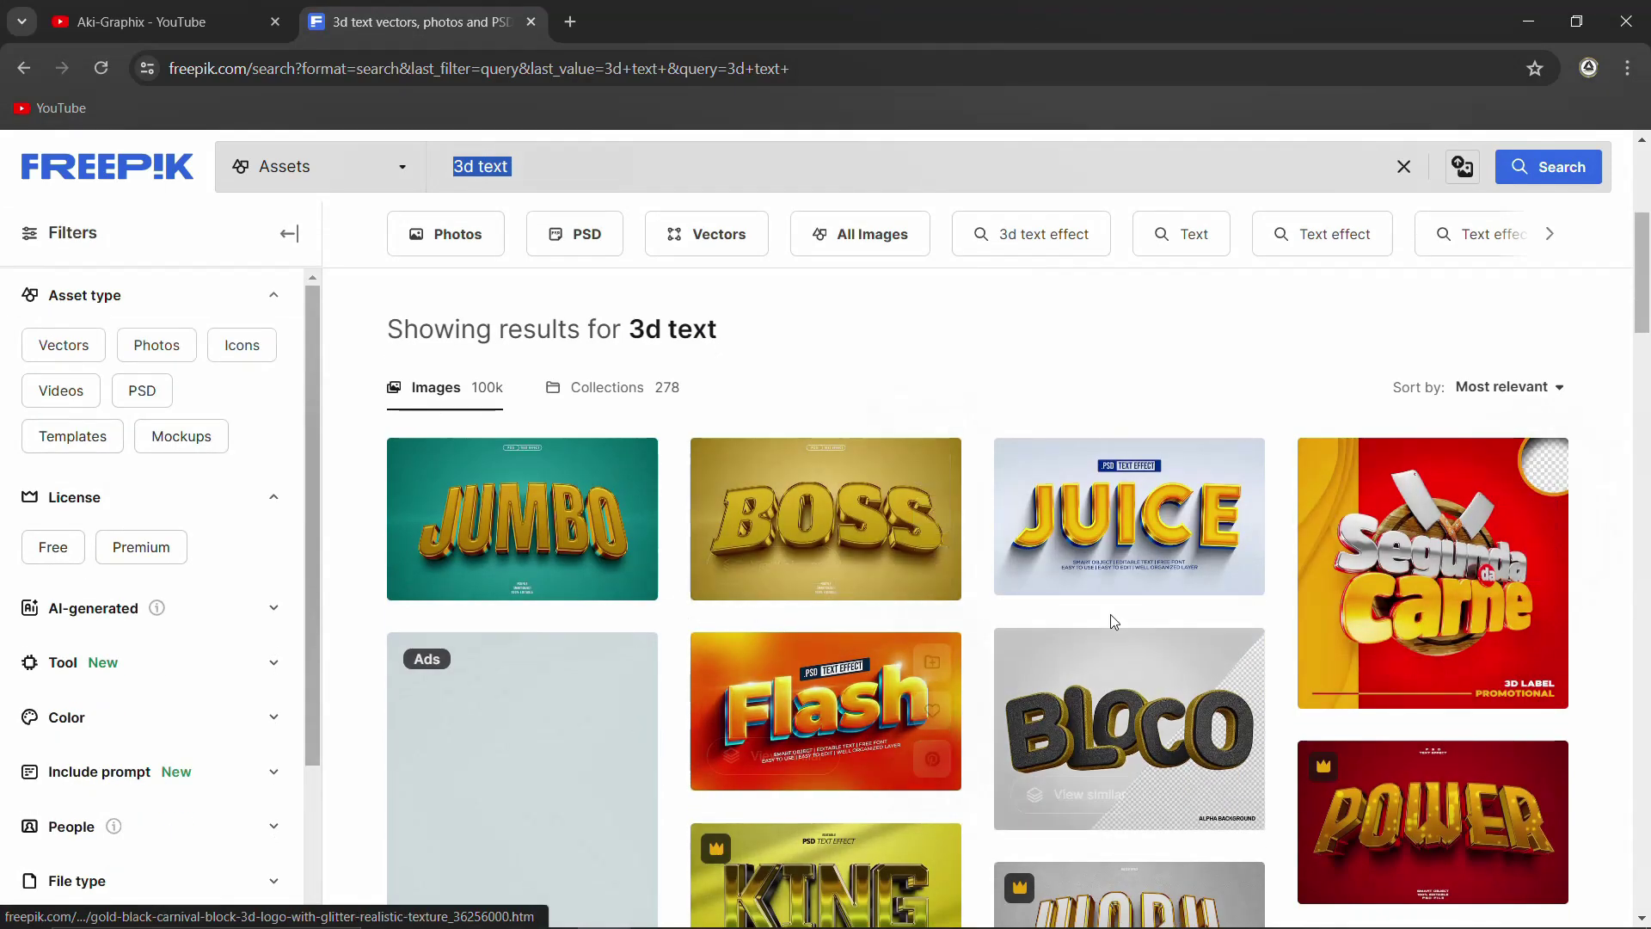
pyautogui.scroll(-4, 1135, 637)
pyautogui.scroll(2, 1135, 637)
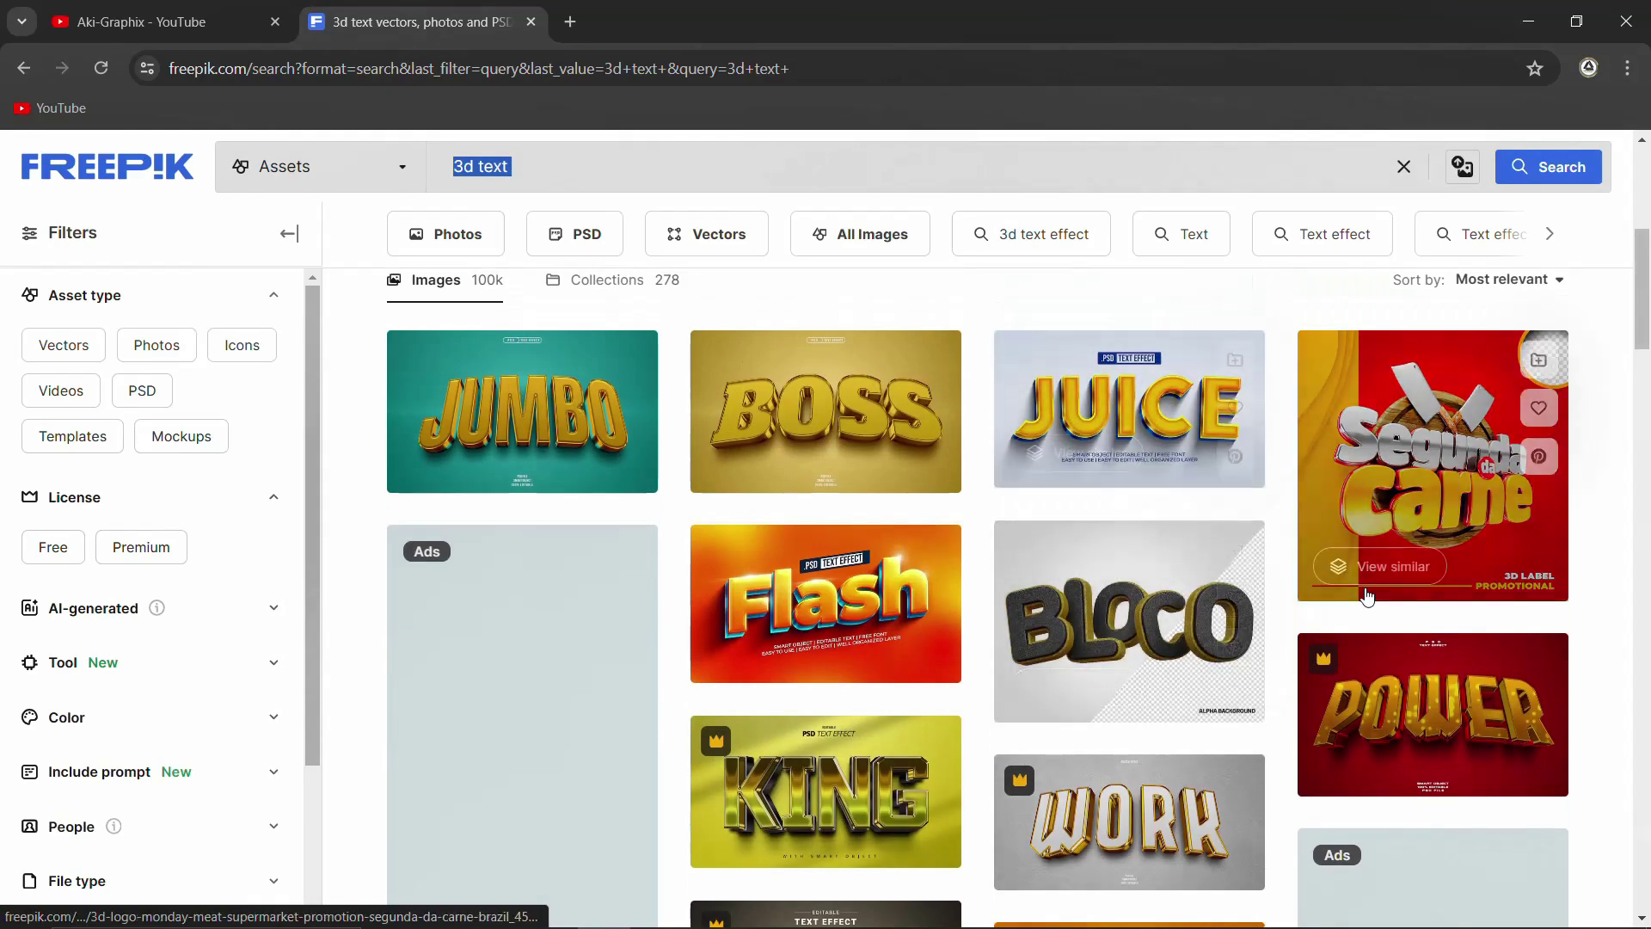
pyautogui.scroll(-1, 1365, 613)
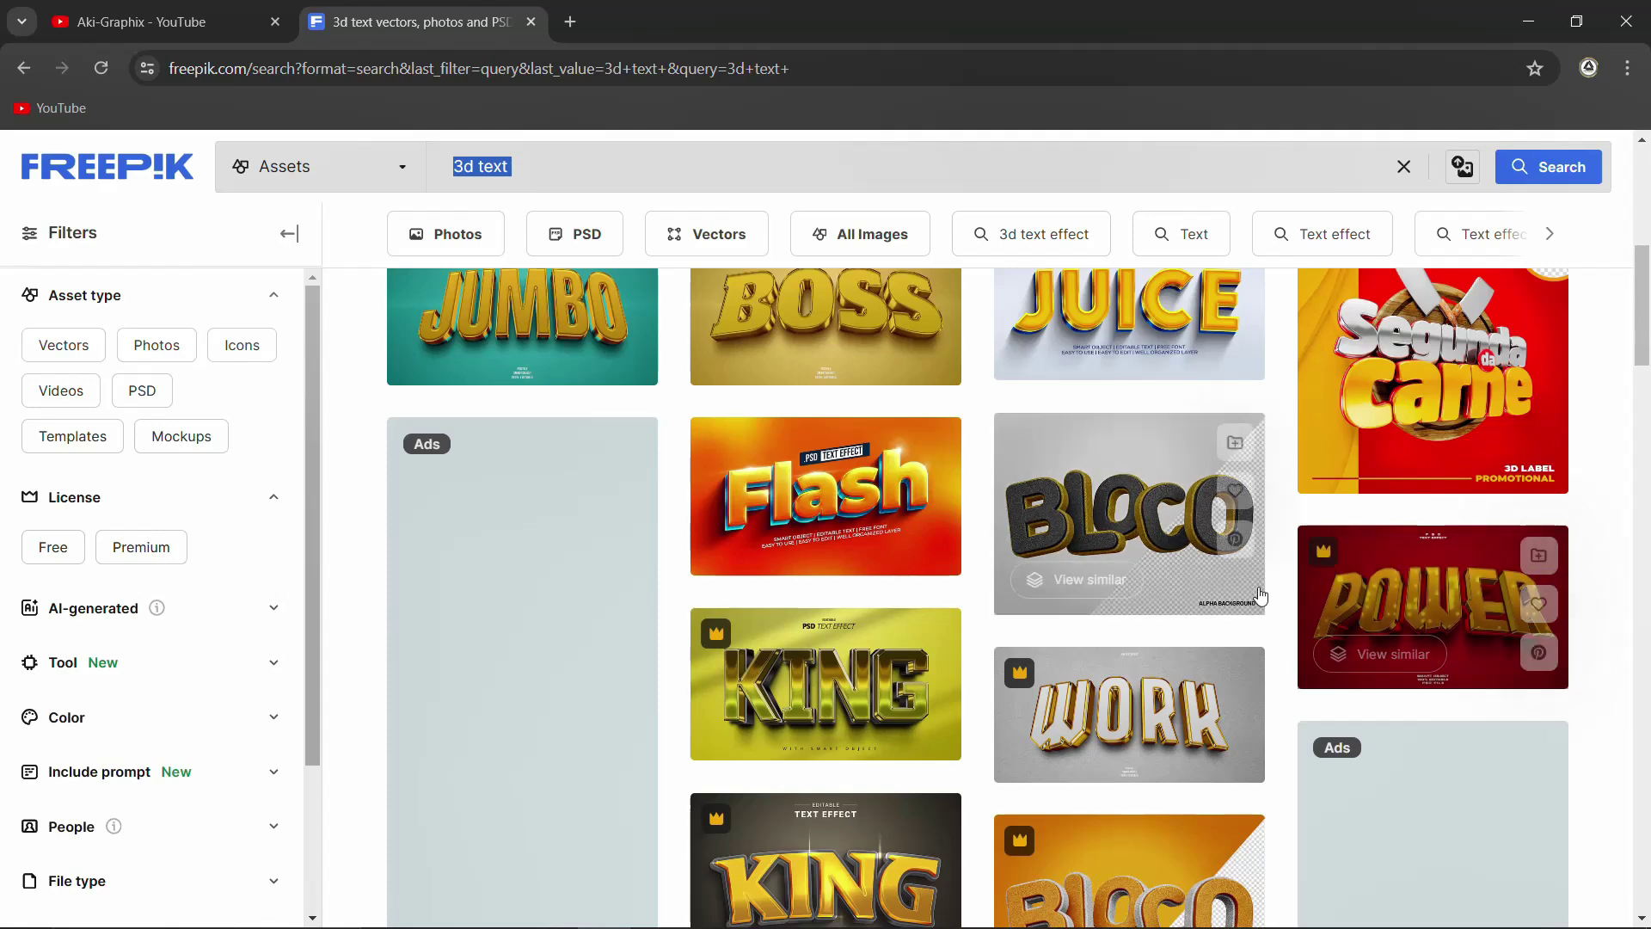
pyautogui.scroll(2, 1125, 540)
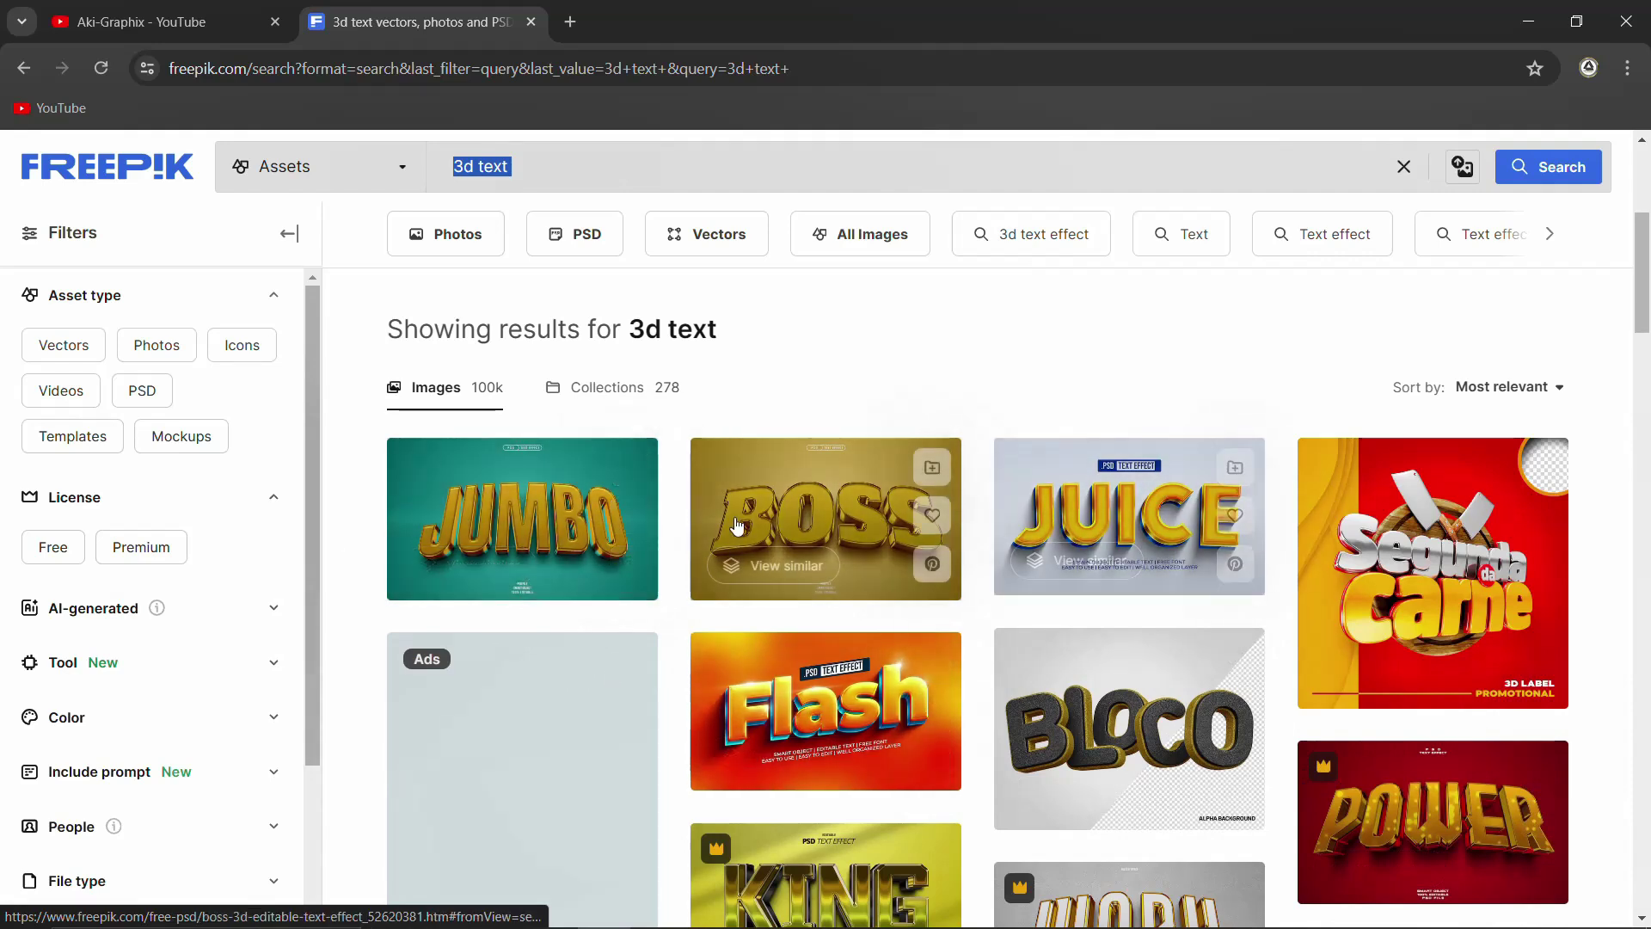
pyautogui.scroll(-3, 976, 693)
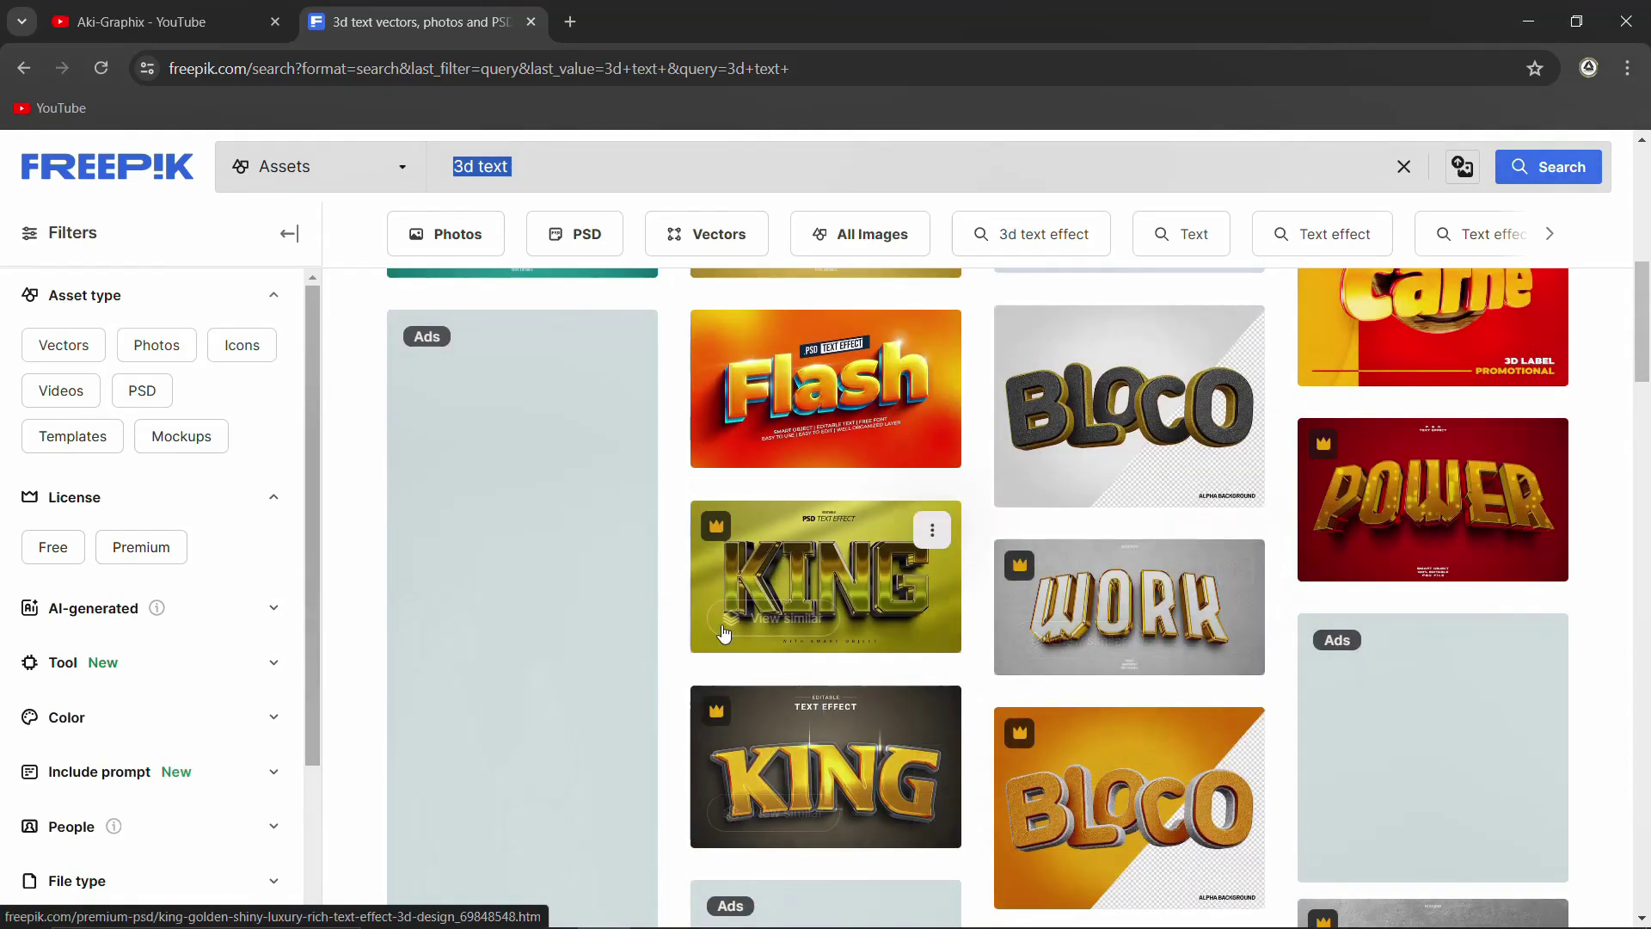
pyautogui.scroll(3, 725, 634)
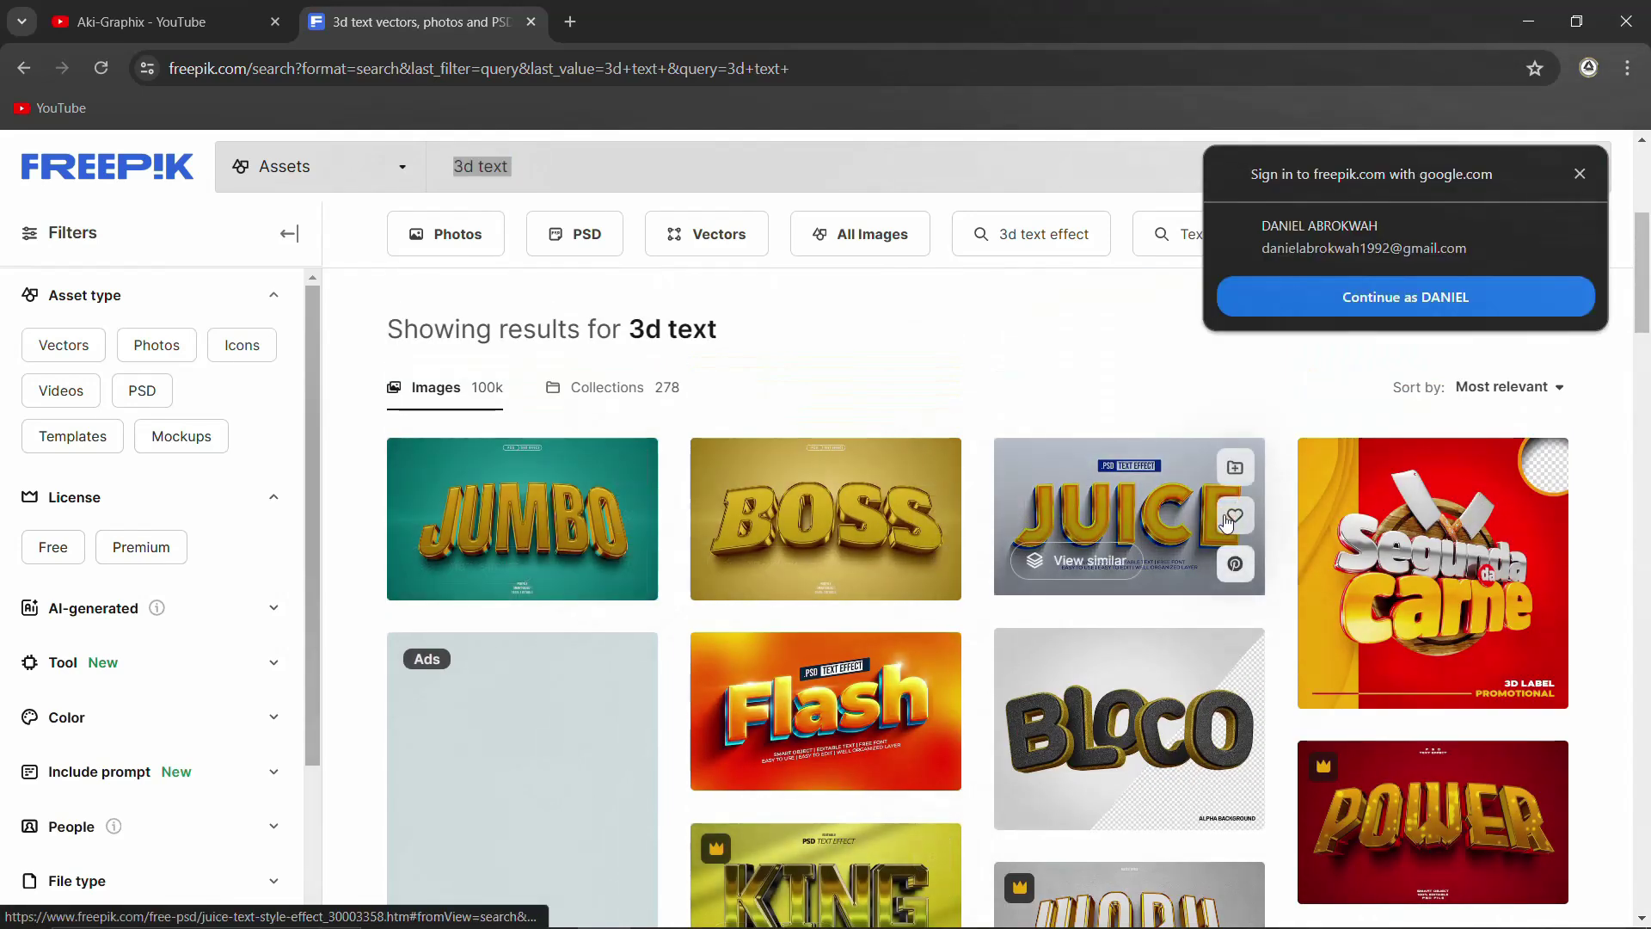
# Step: Start the free download of the Jumbo 3D editable text effect from the Freepik results
pyautogui.click(484, 505)
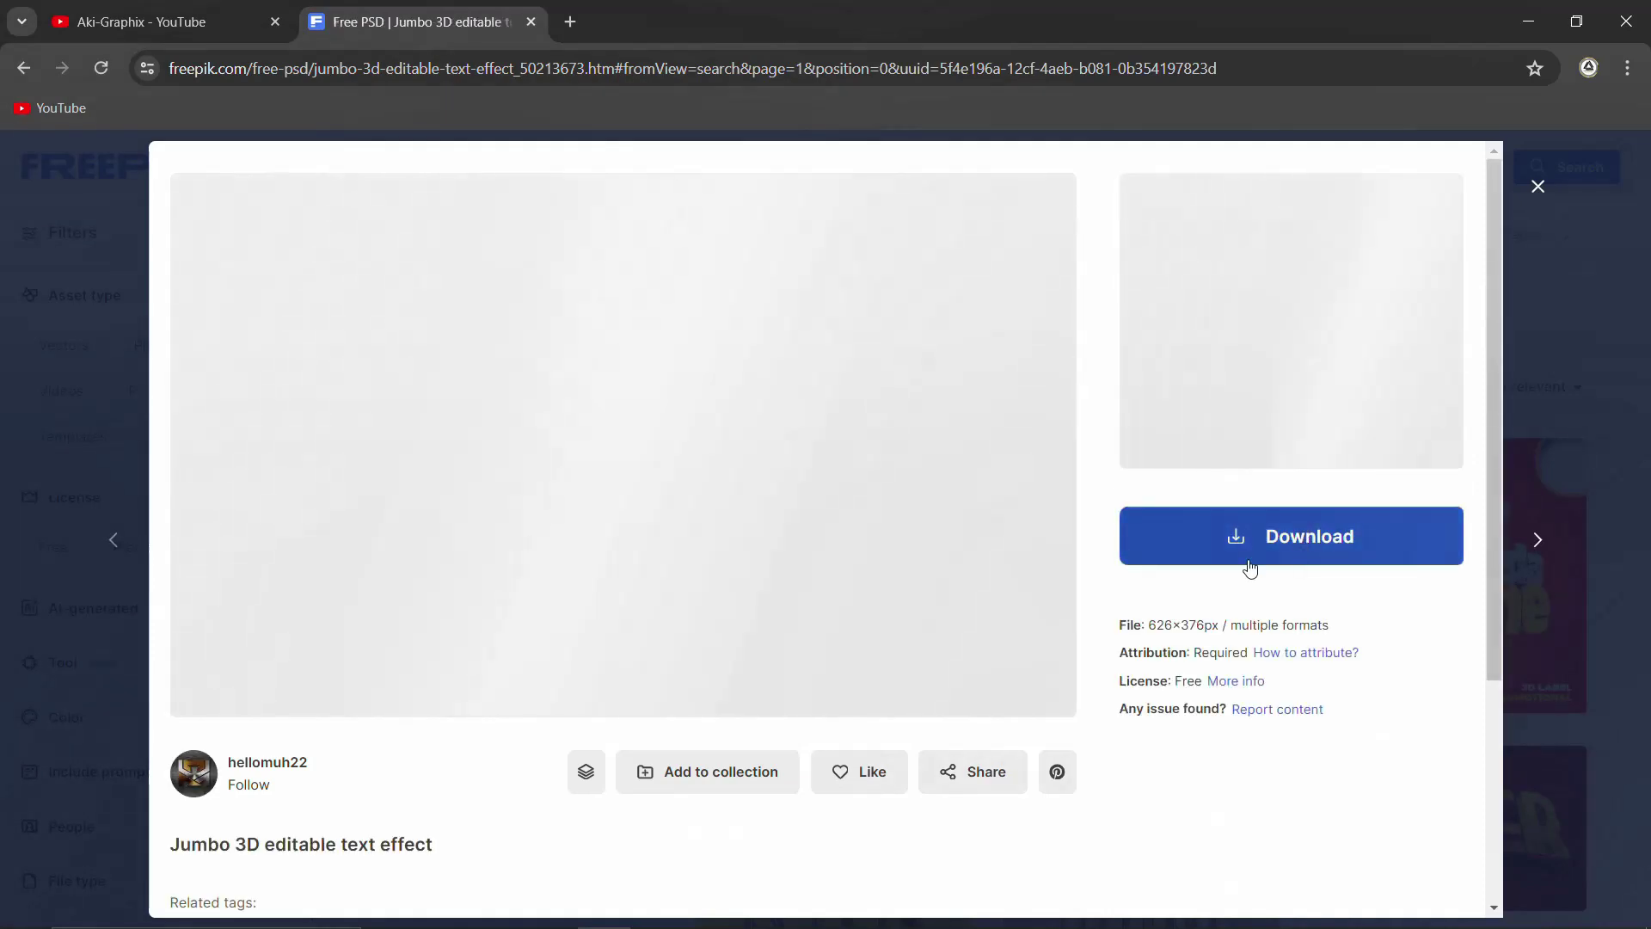
pyautogui.click(1316, 537)
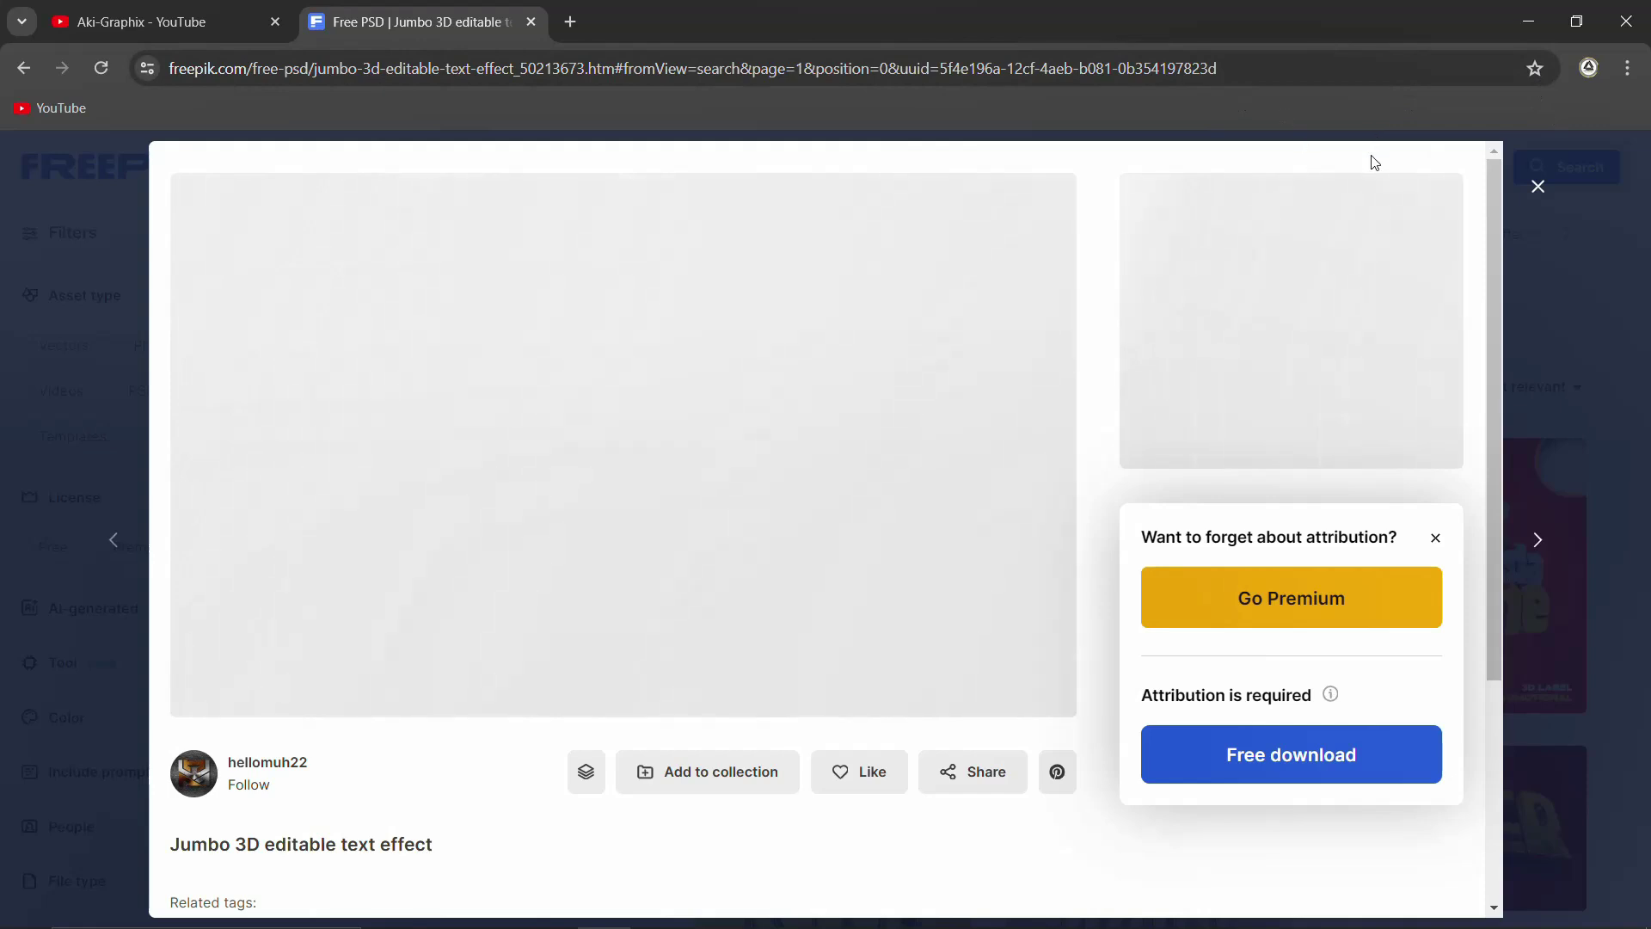
pyautogui.click(1537, 176)
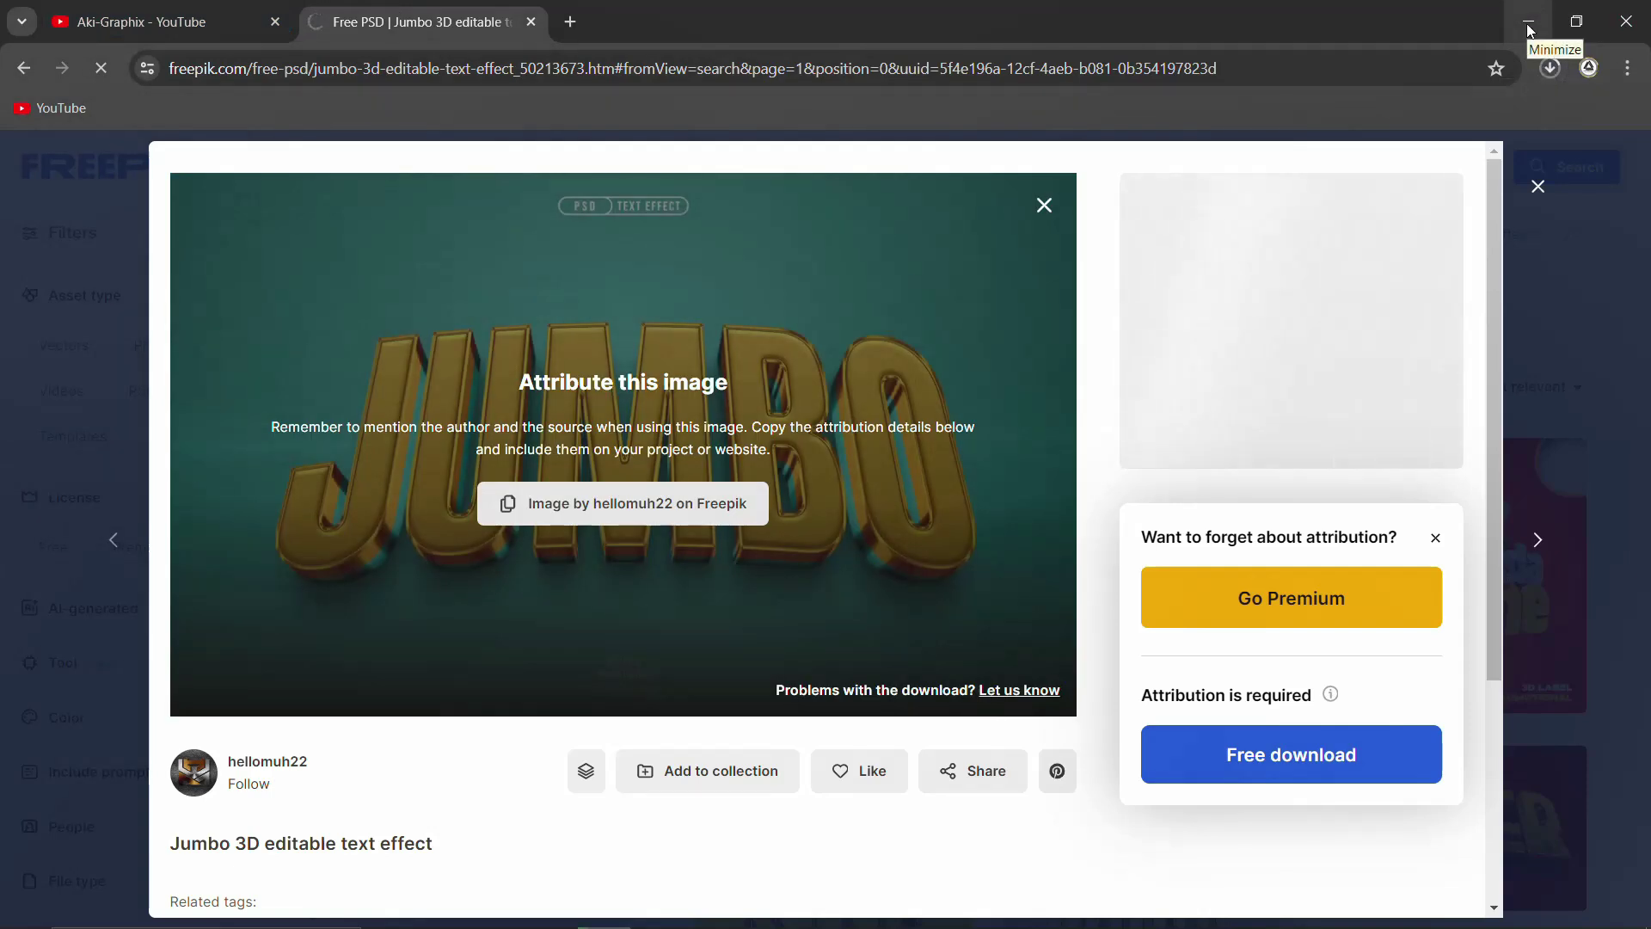
# Step: Open the armor-3d-editable-text-effect archive from the Downloads folder in a maximized File Explorer window and select its PSD file
pyautogui.moveTo(443, 907)
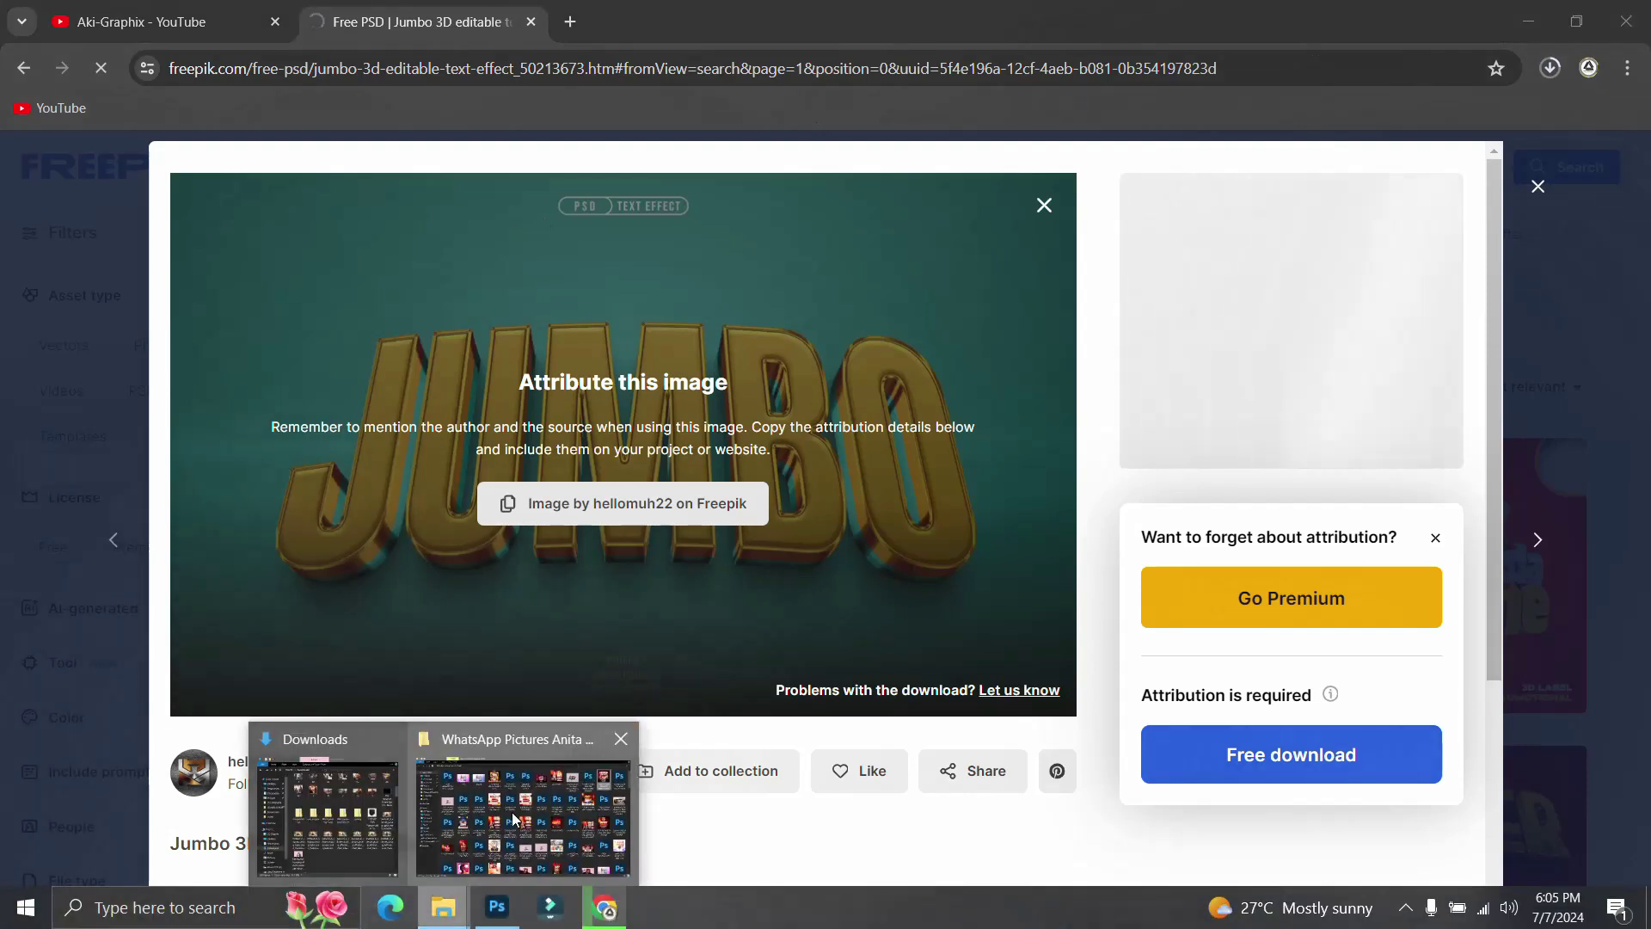
pyautogui.click(318, 806)
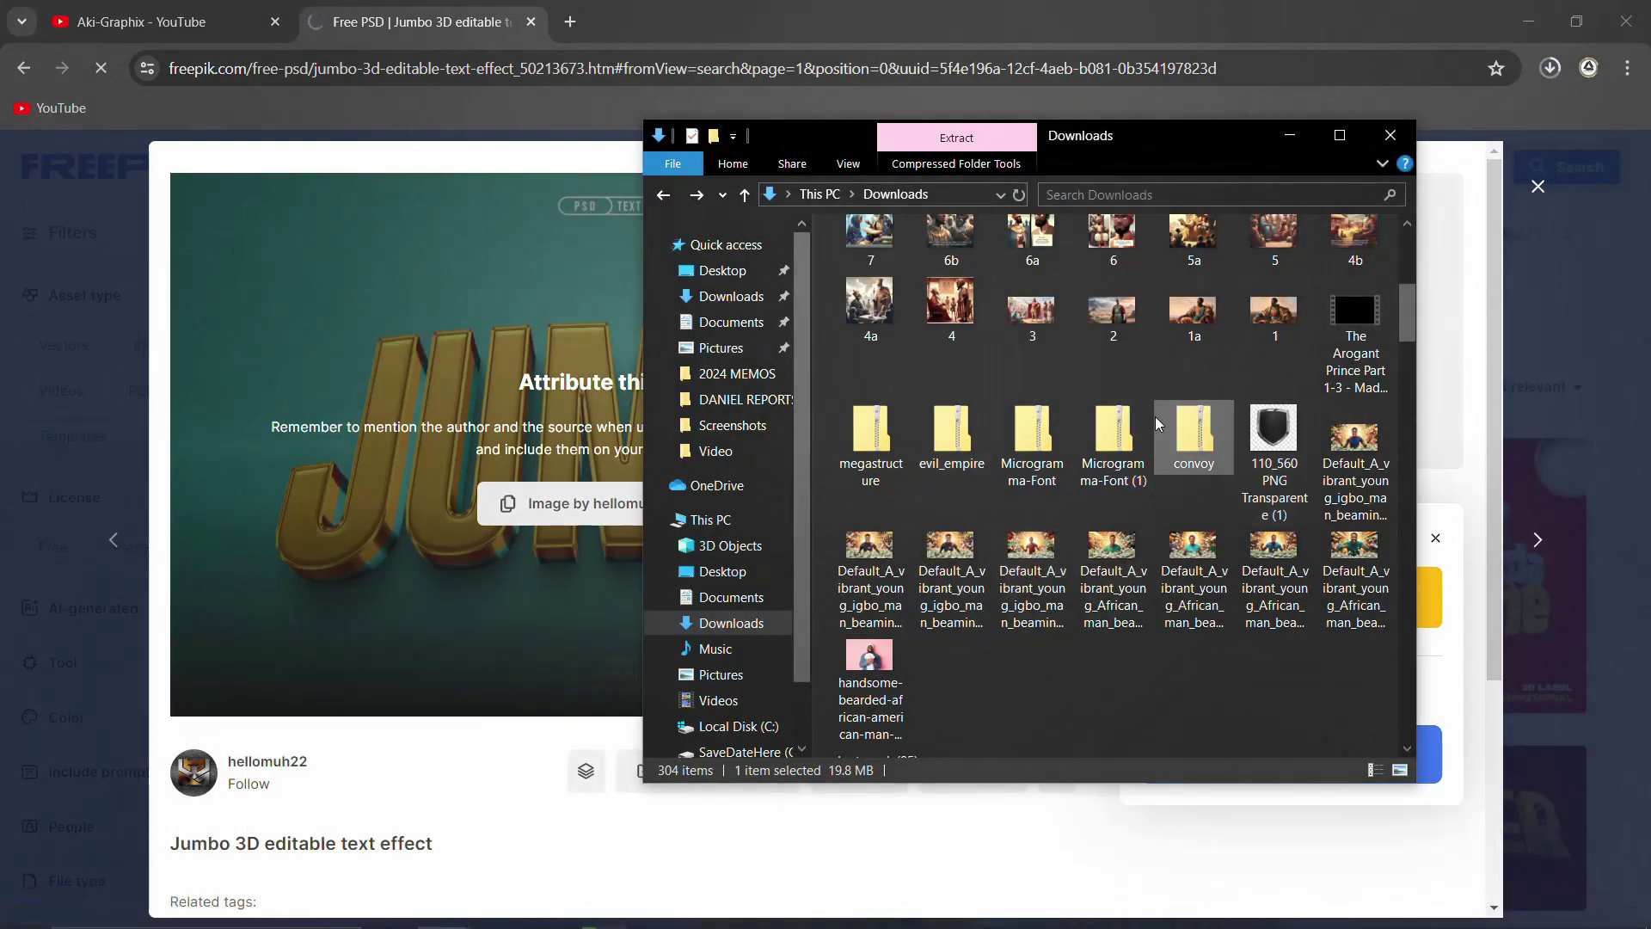
pyautogui.scroll(-10, 1155, 418)
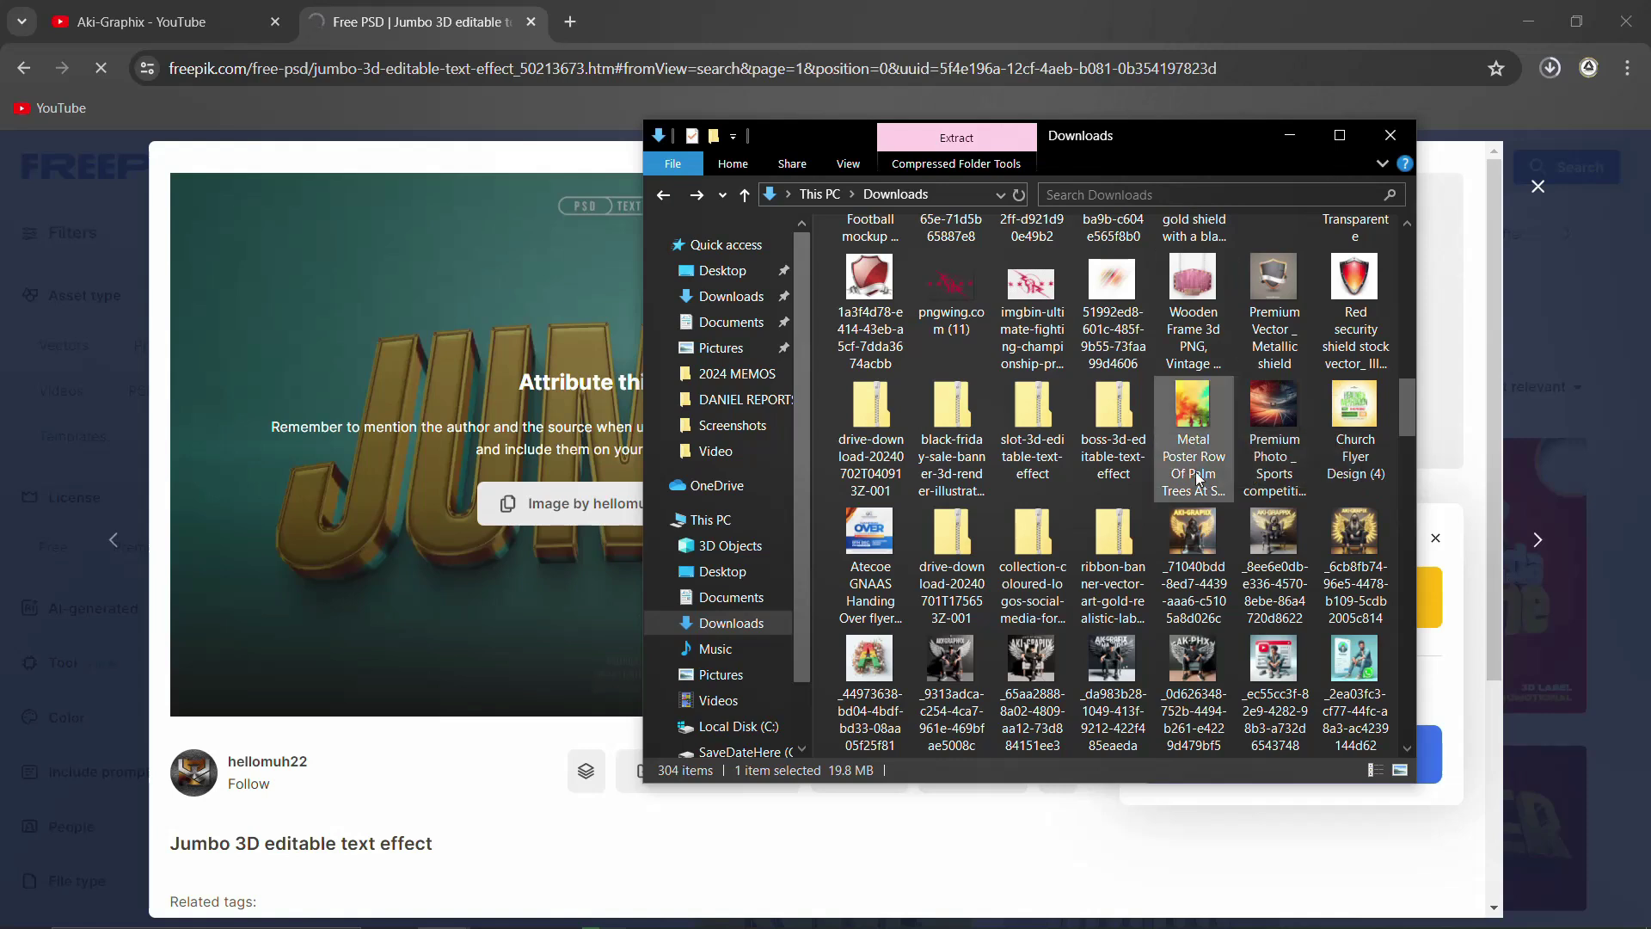
pyautogui.scroll(-5, 1135, 587)
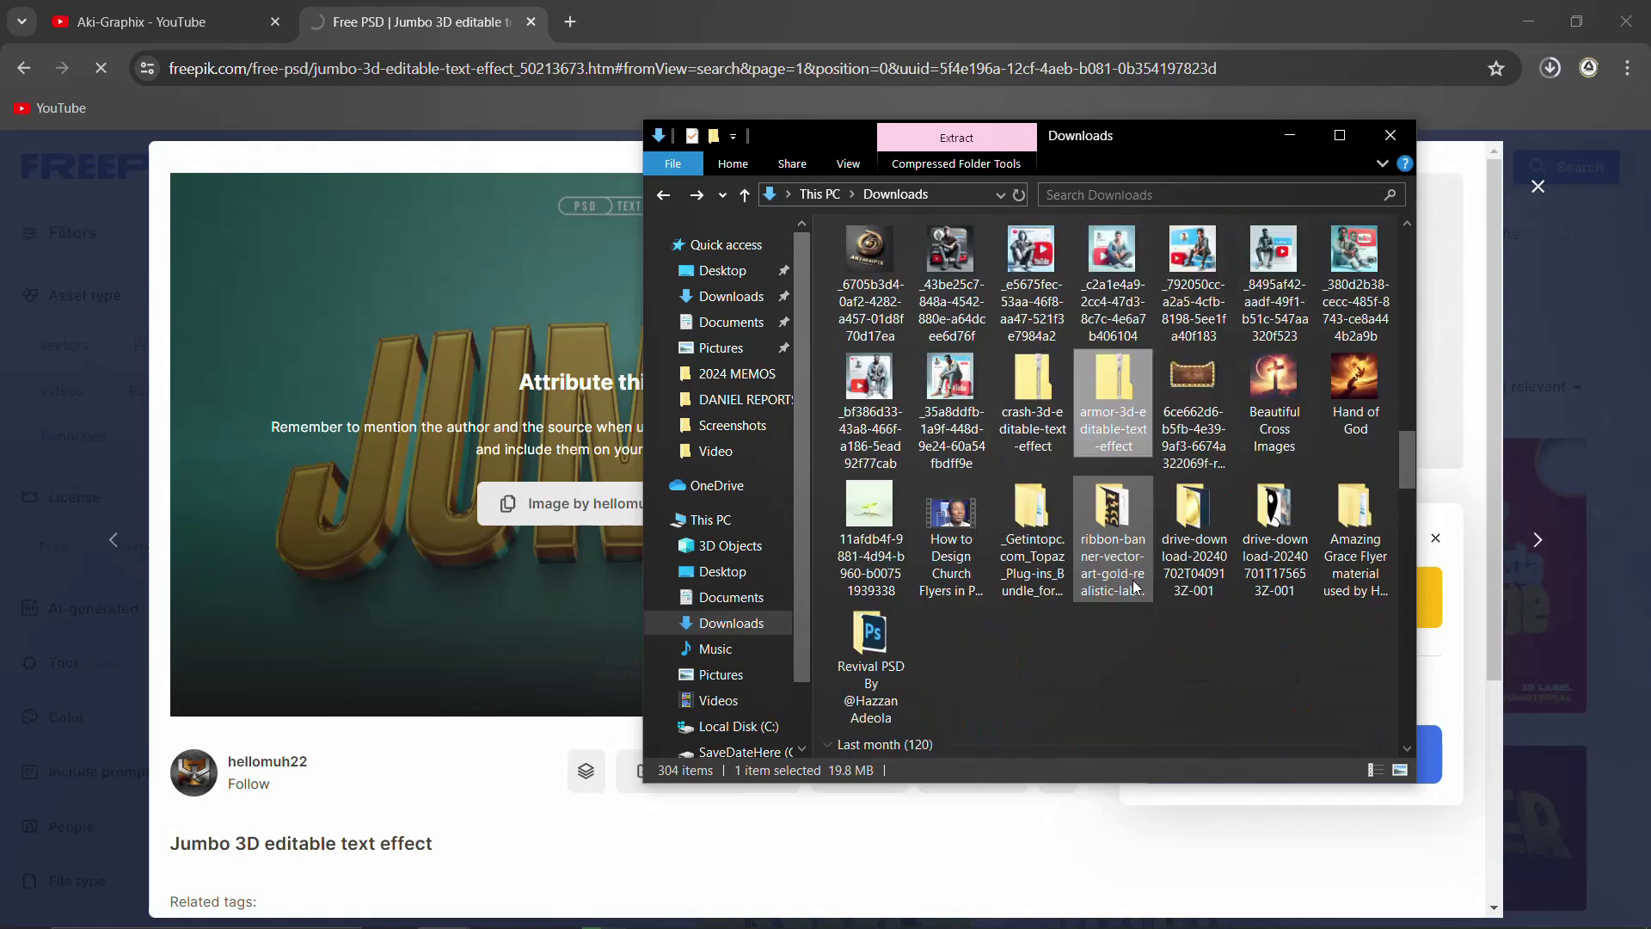
pyautogui.doubleClick(1118, 404)
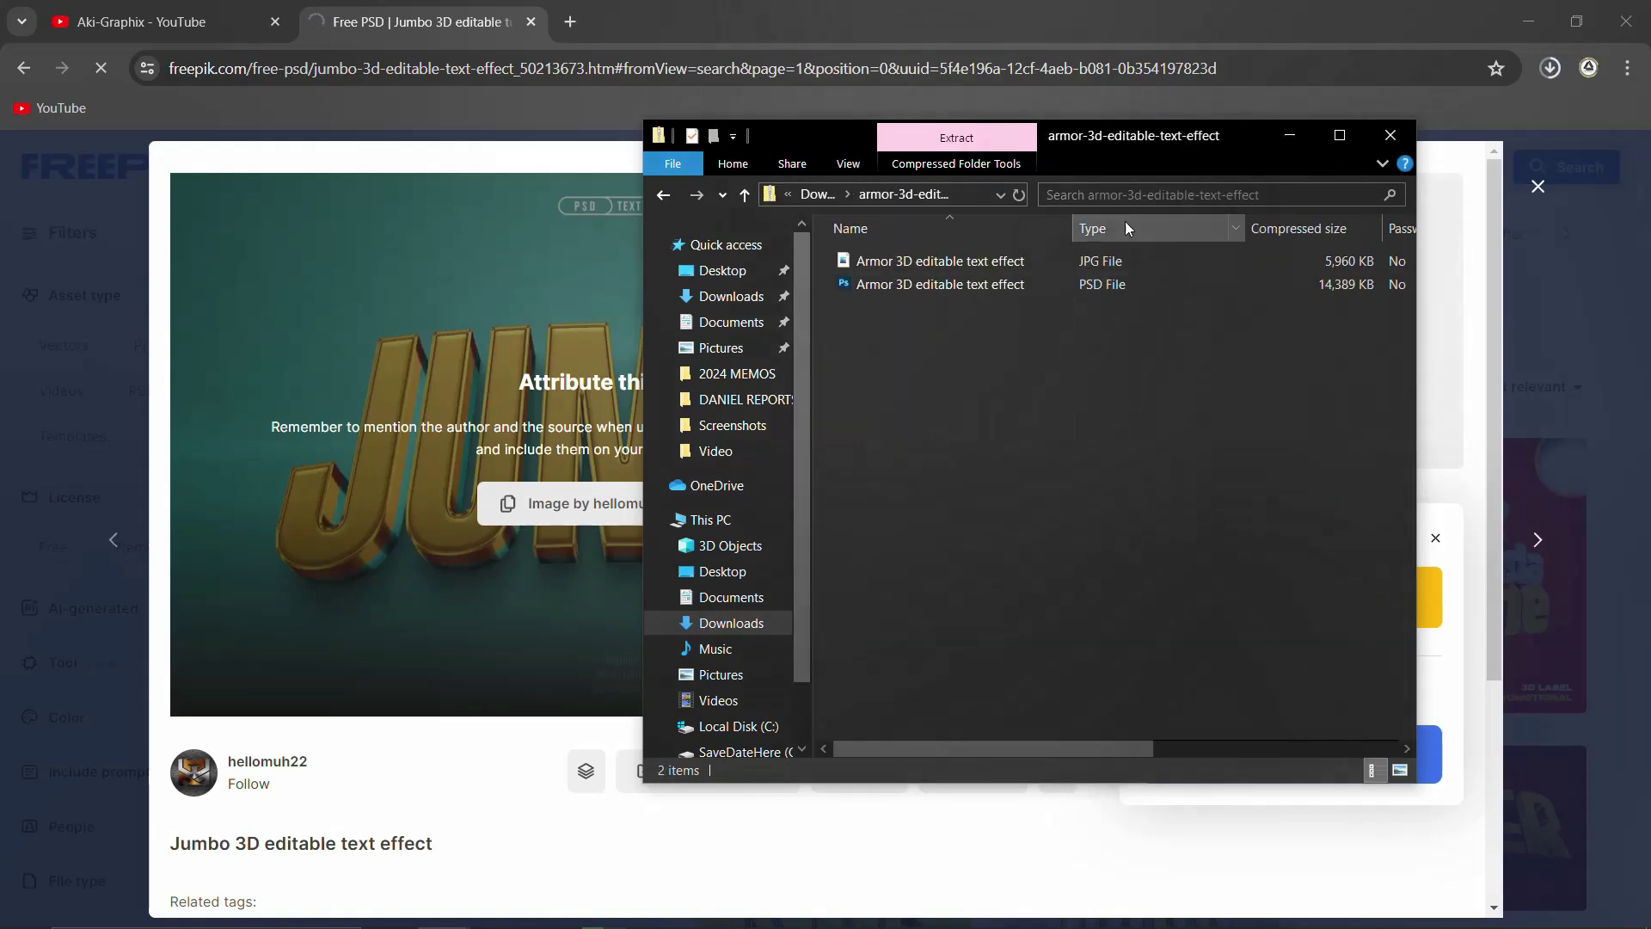
pyautogui.click(1354, 142)
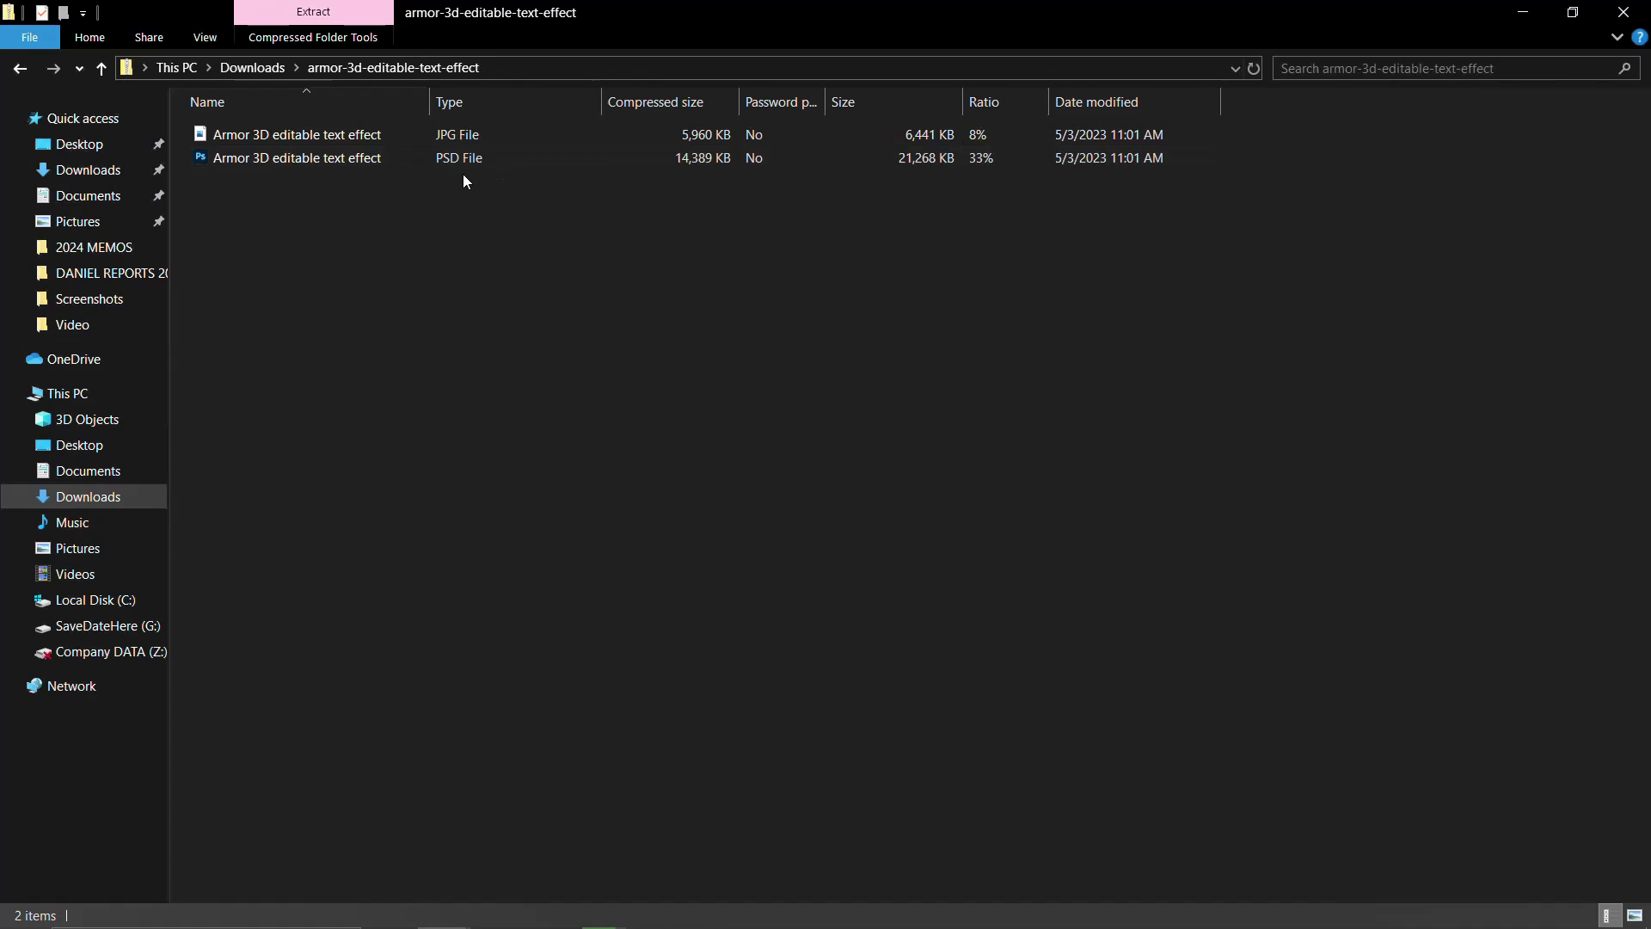
pyautogui.click(585, 158)
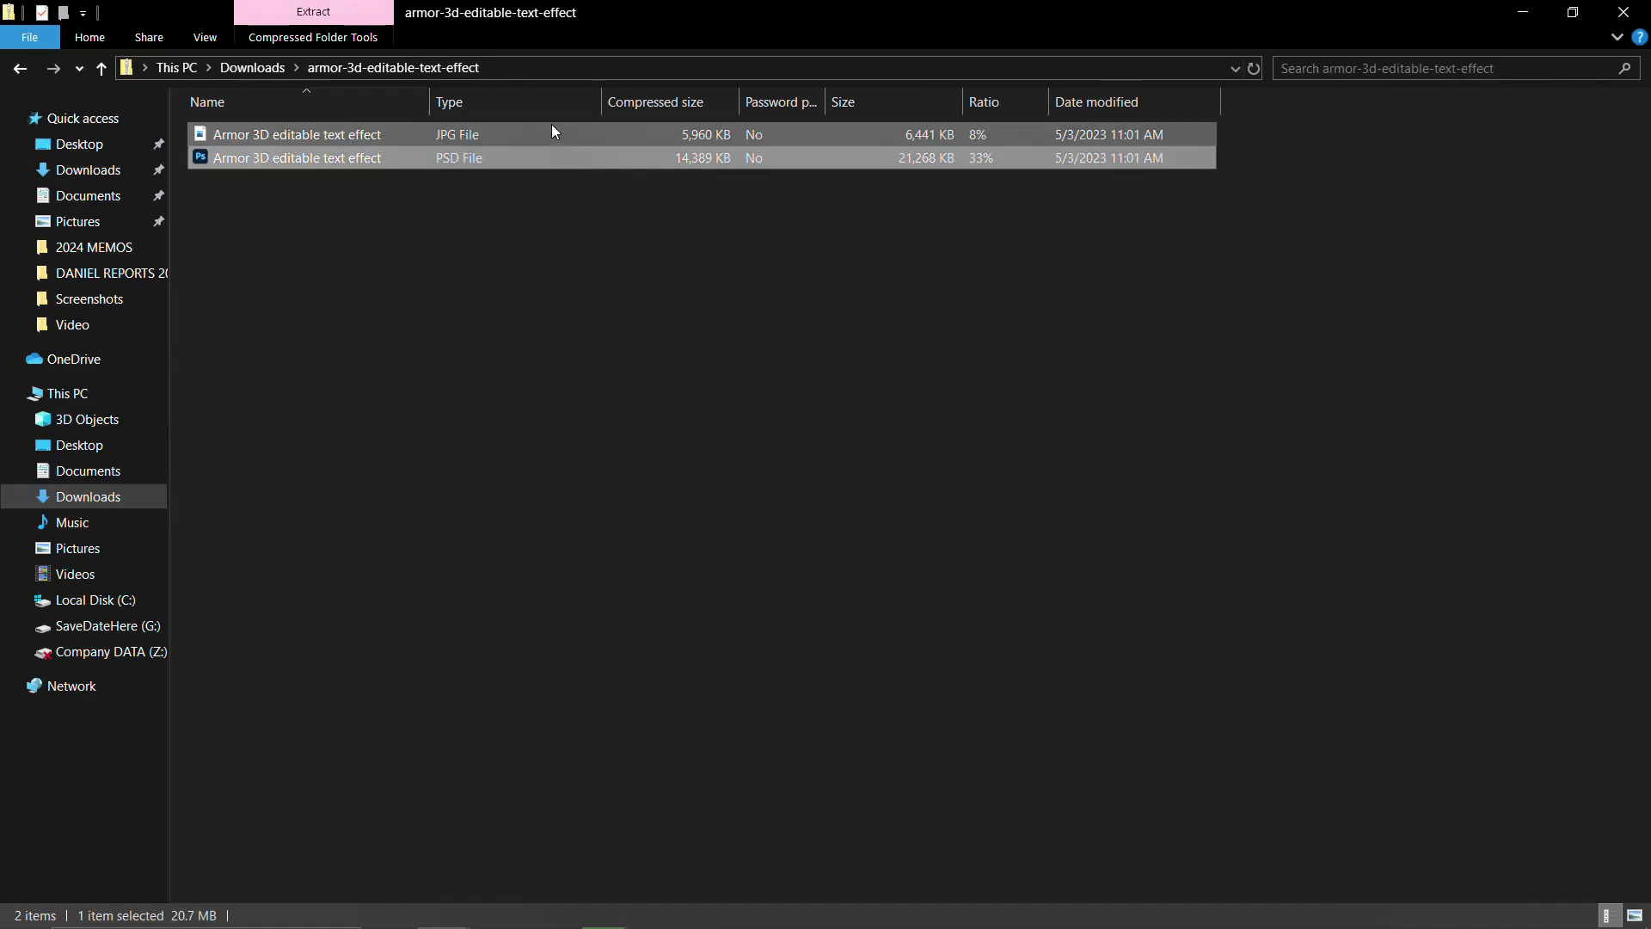
# Step: Open the Armor 3D editable text effect PSD from the archive in Photoshop
pyautogui.click(556, 132)
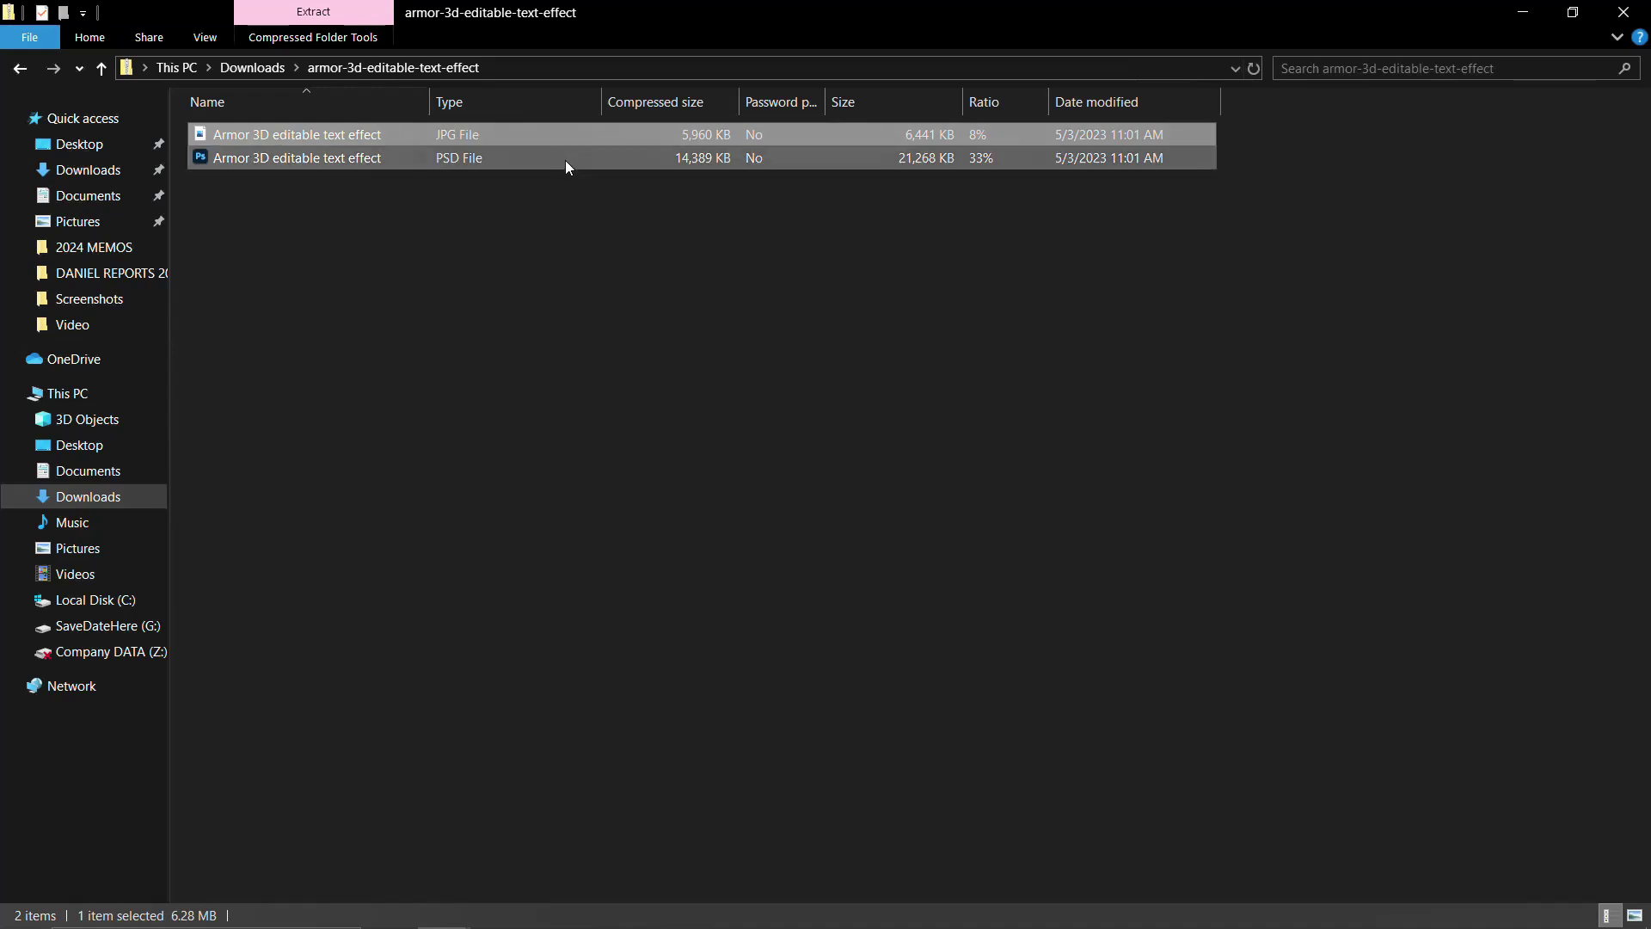
pyautogui.click(565, 160)
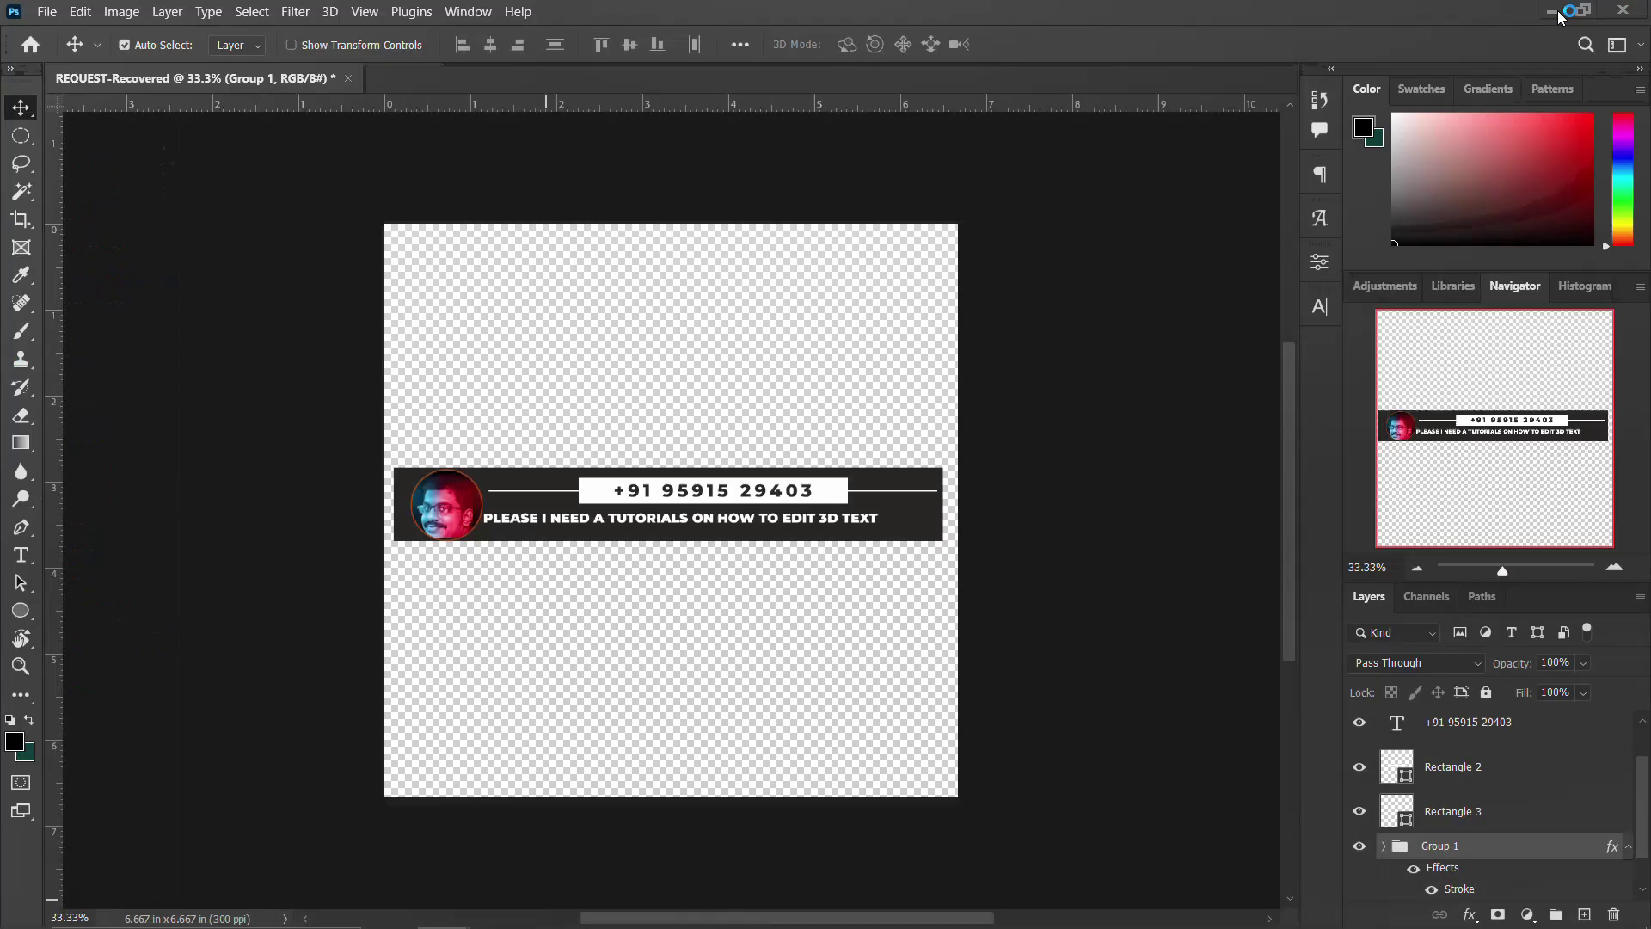
pyautogui.click(1623, 12)
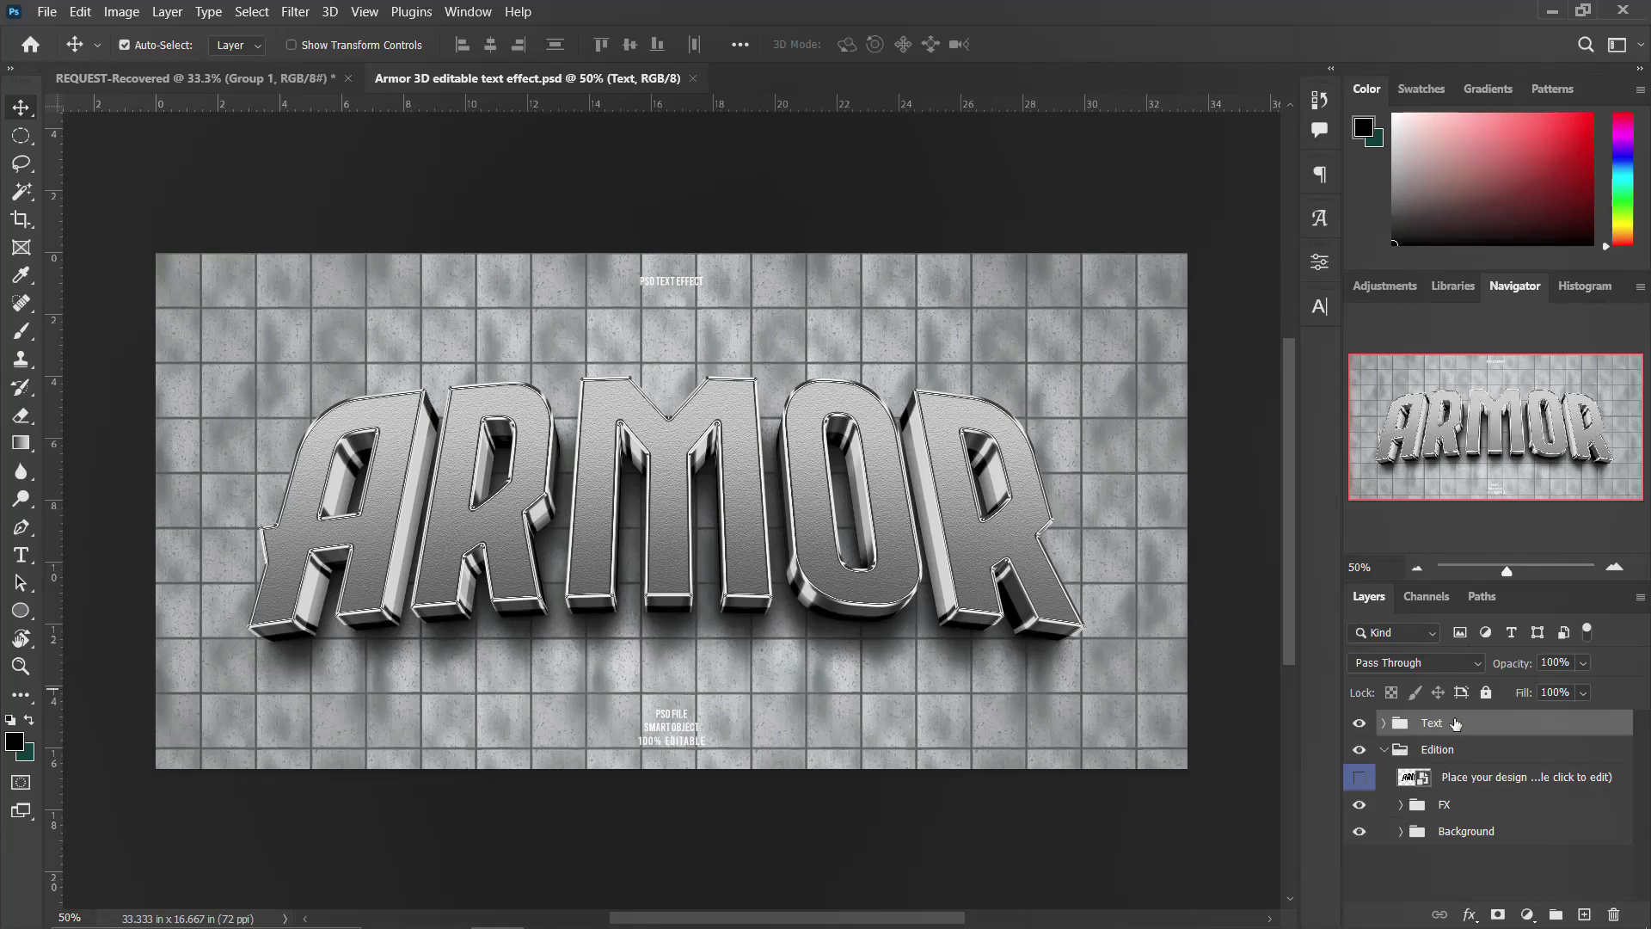
# Step: Group all layers and folders of the Armor document into one group and check it by hiding and showing it
pyautogui.keyDown('shift'); pyautogui.click(1470, 834); pyautogui.keyUp('shift')
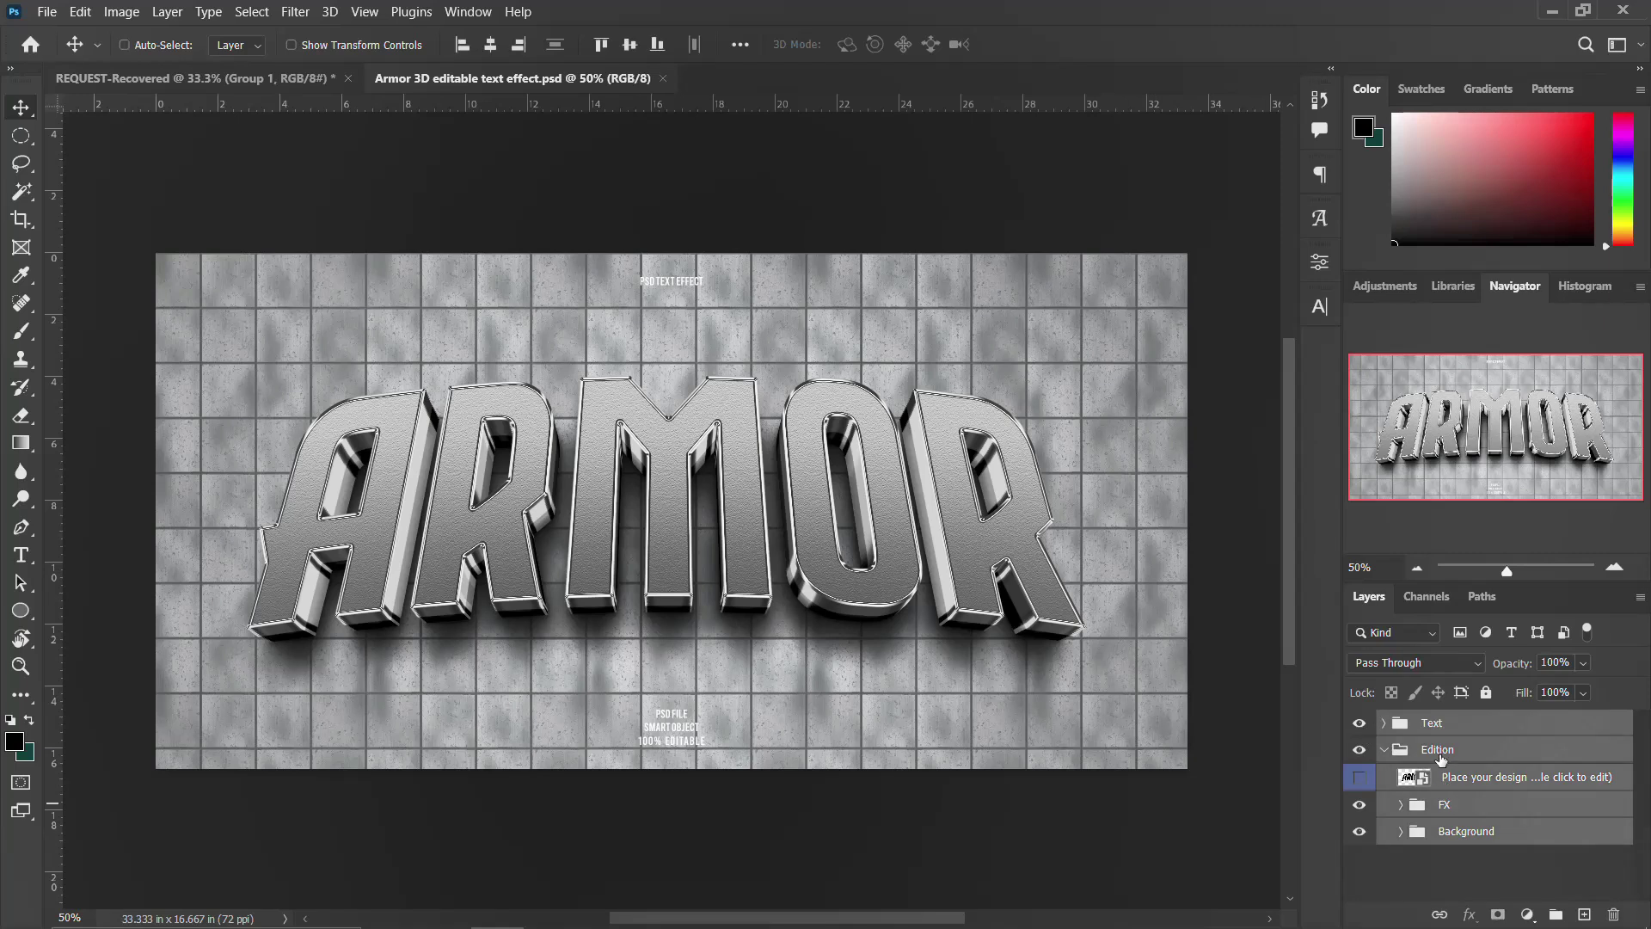
pyautogui.hotkey('ctrl', 'g')
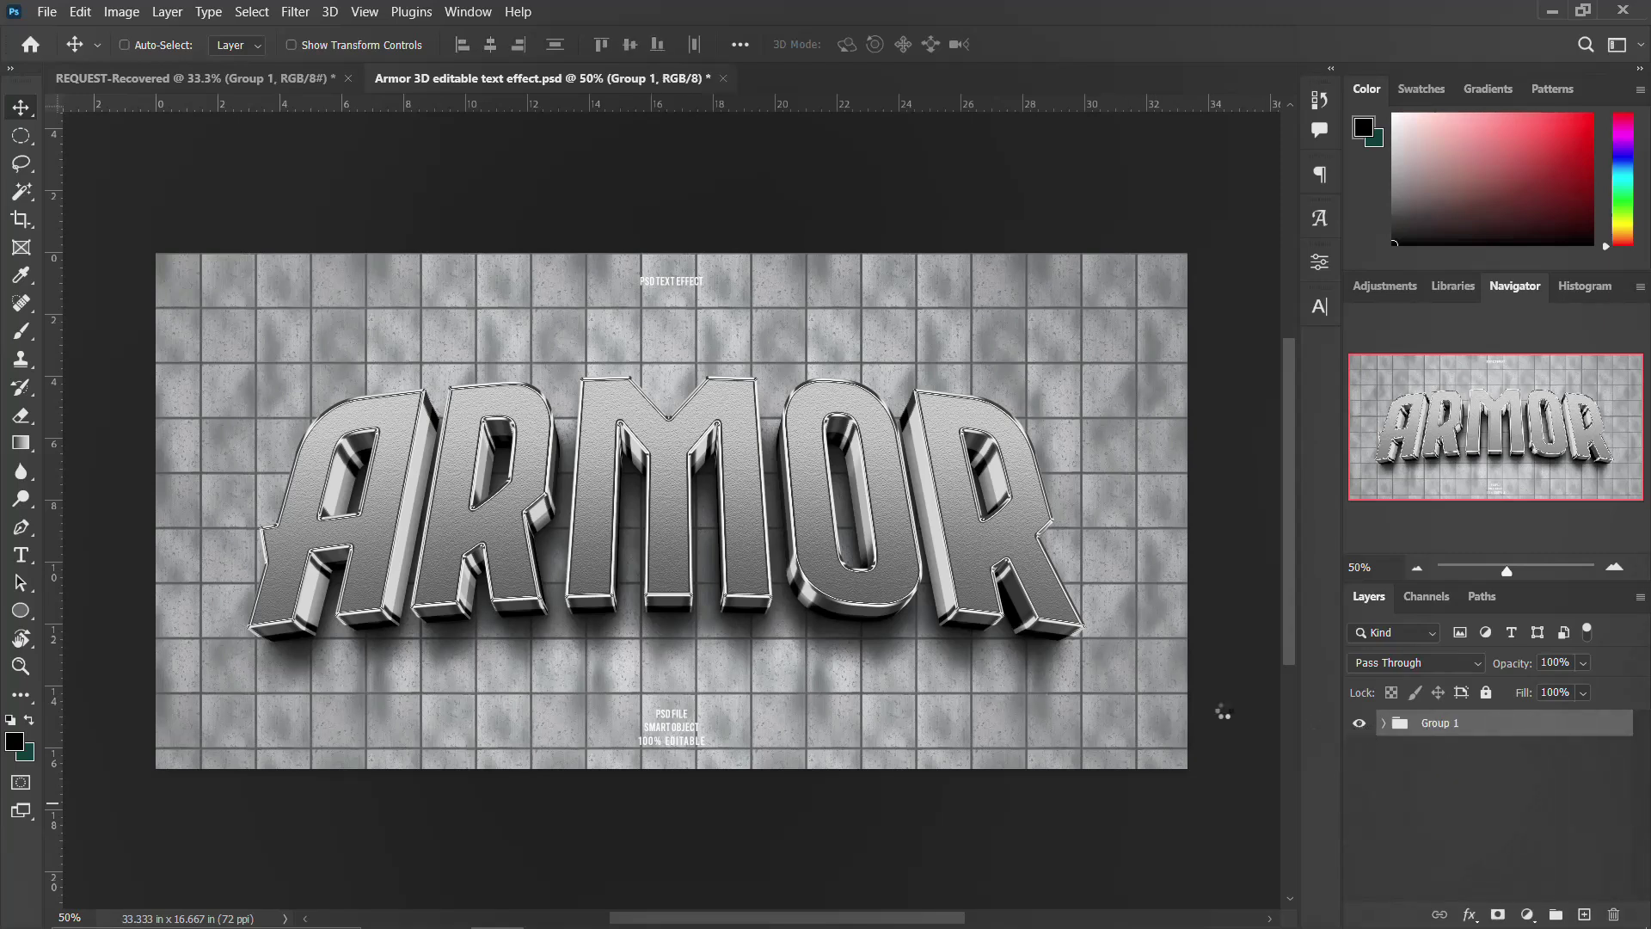
pyautogui.click(1360, 723)
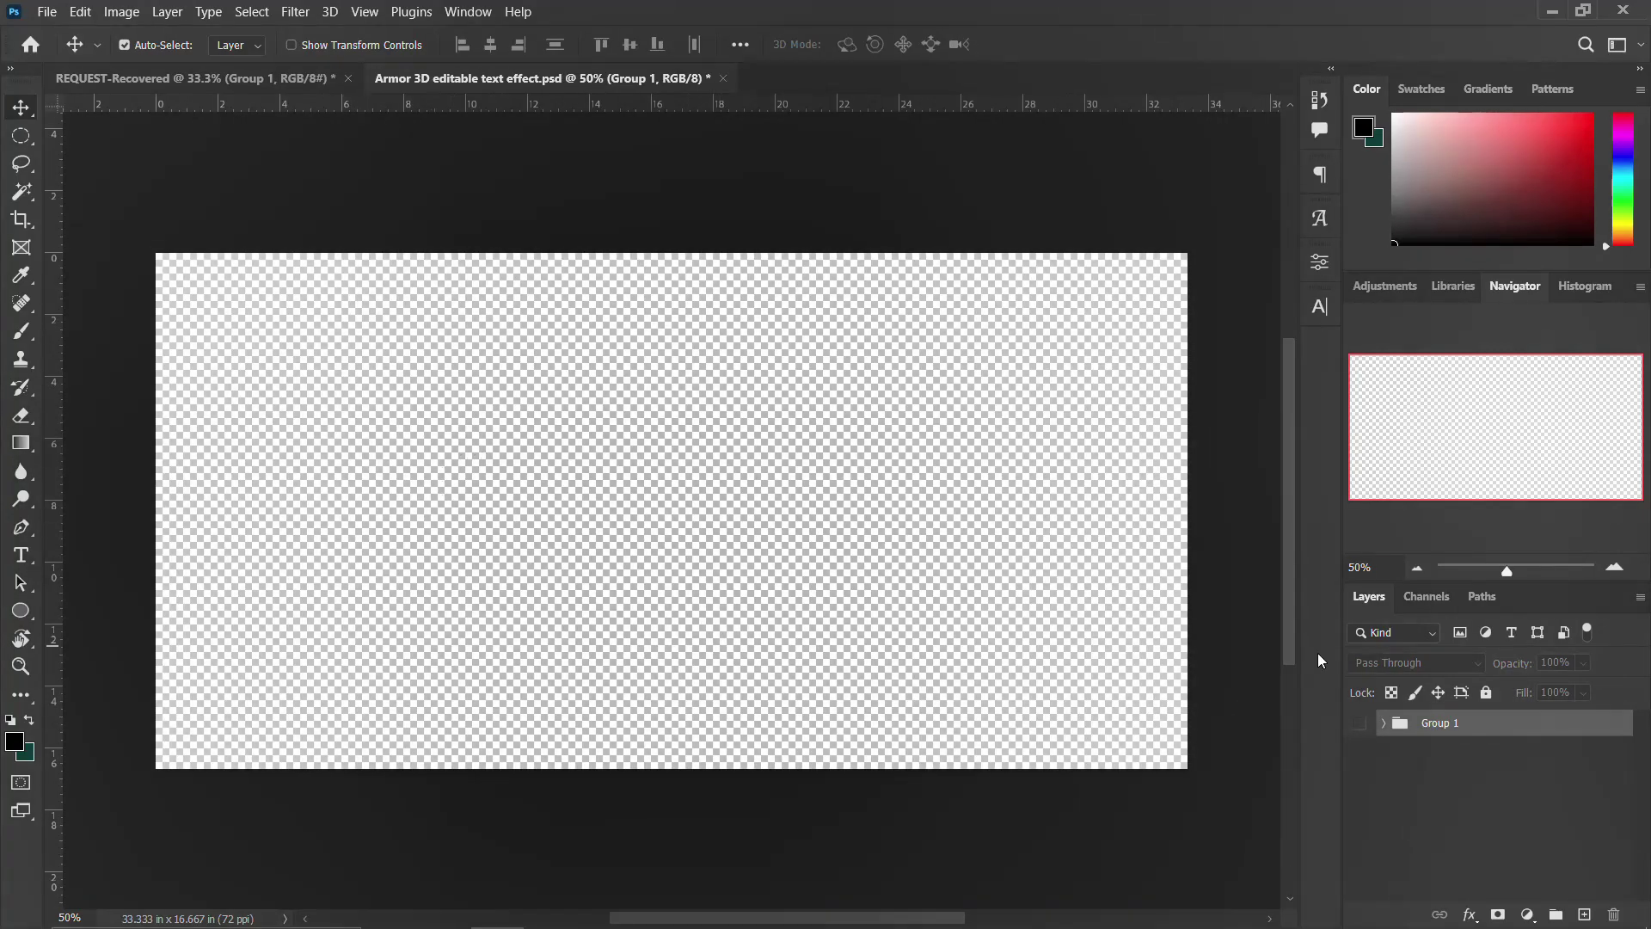
pyautogui.click(1360, 724)
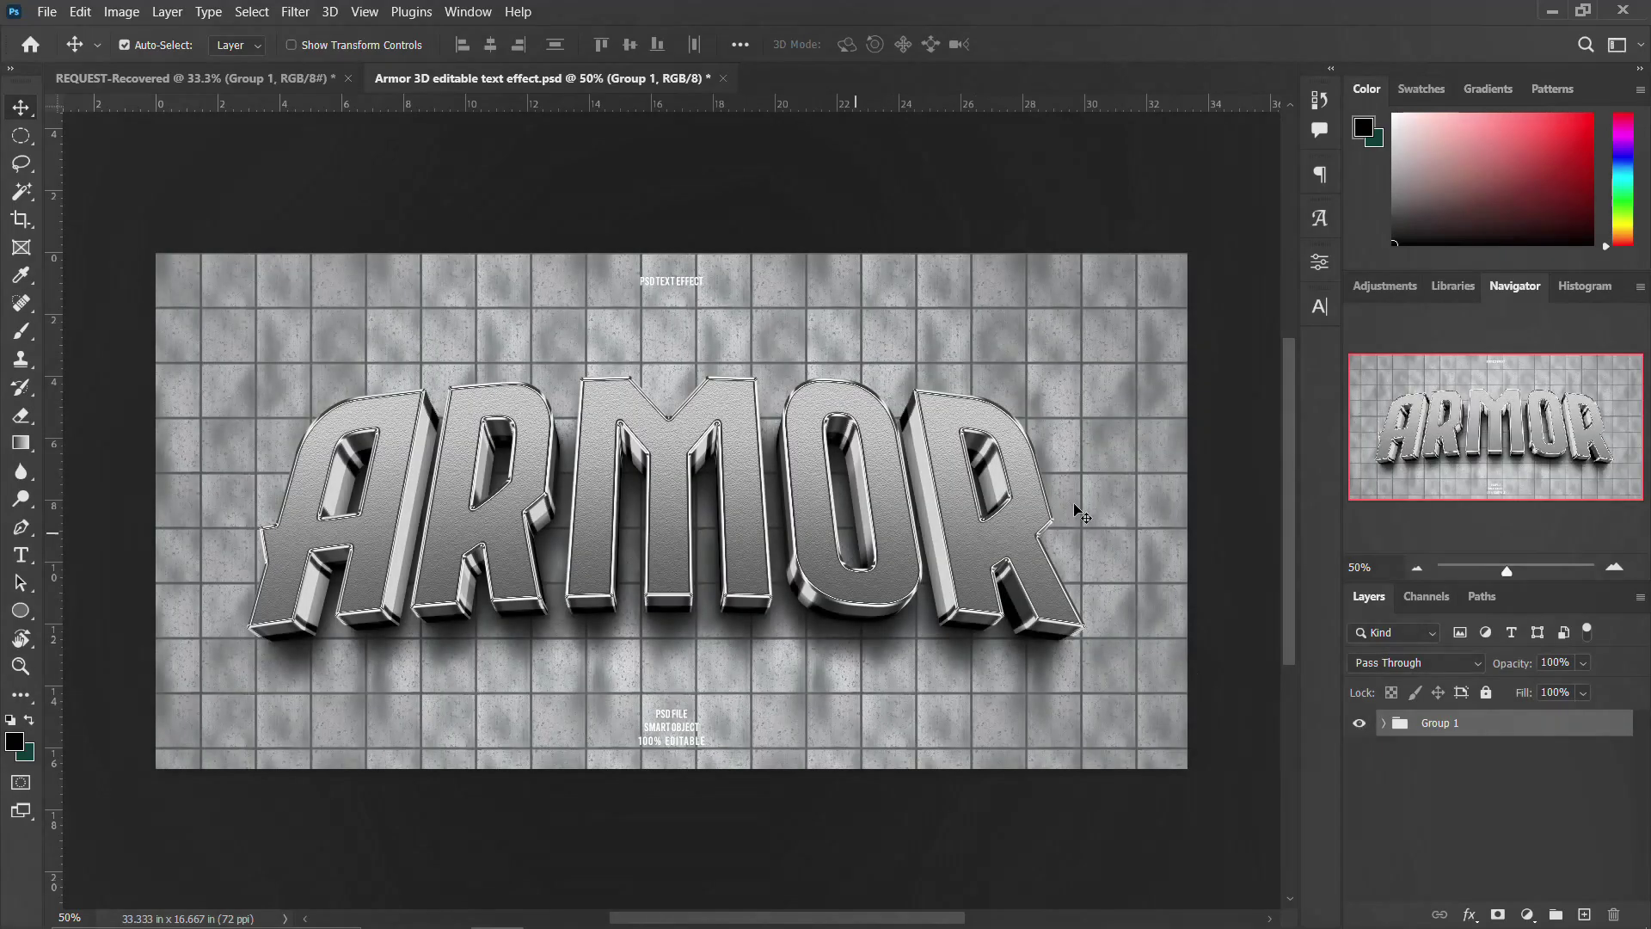
# Step: Expand the new group and delete the Text folder with the small captions
pyautogui.click(1385, 725)
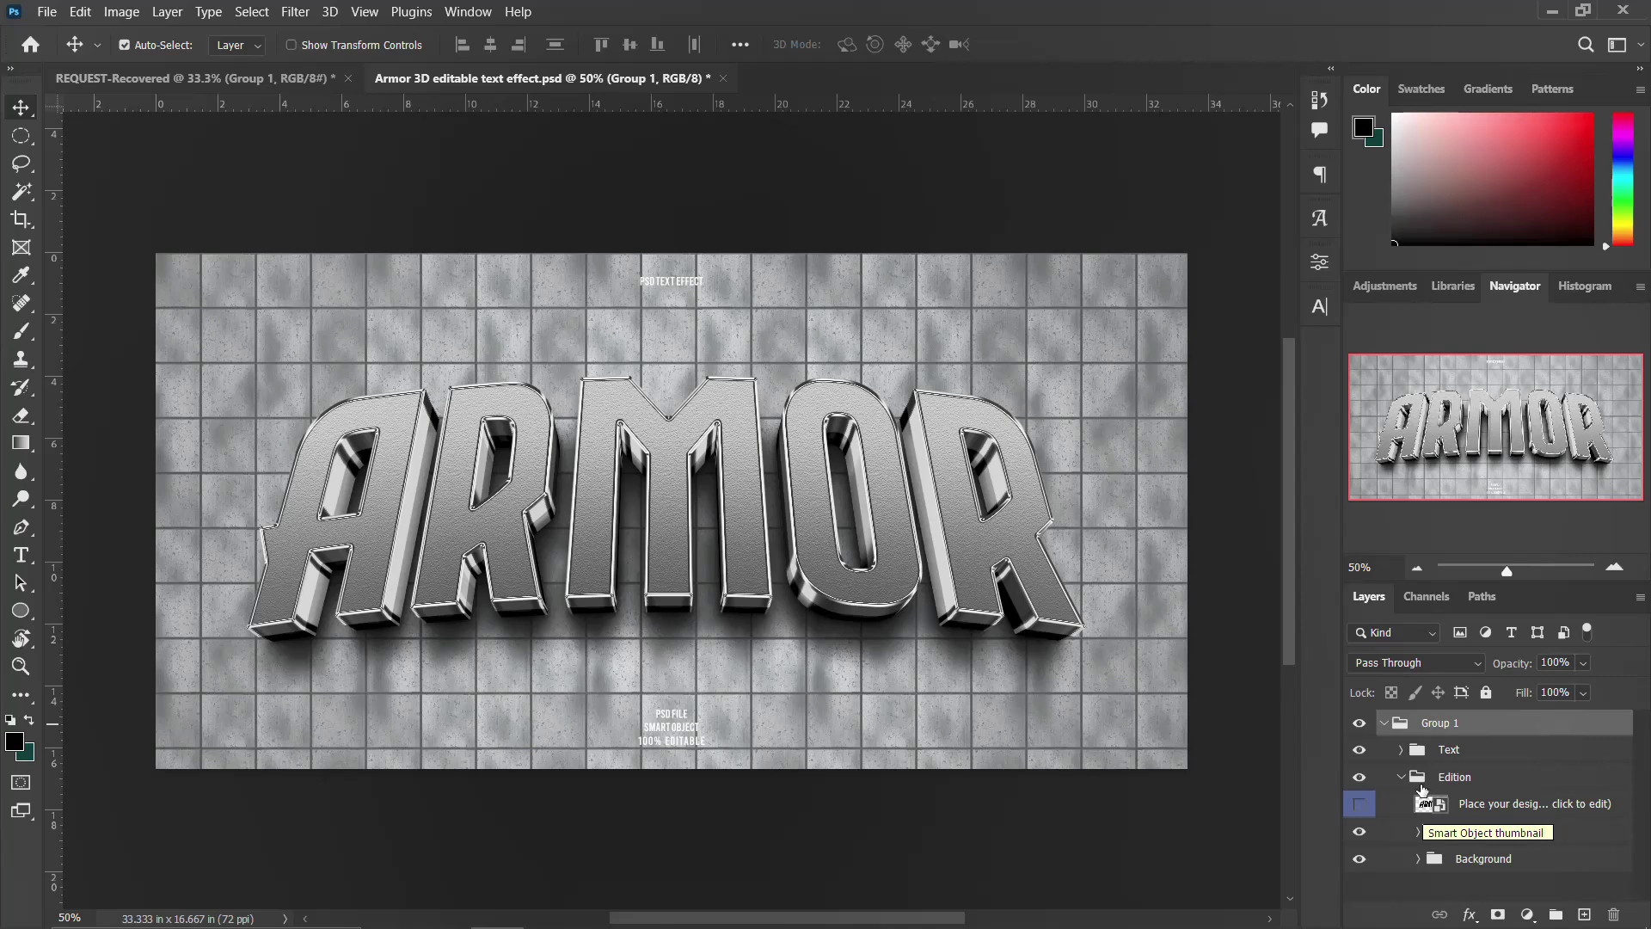
pyautogui.click(1359, 751)
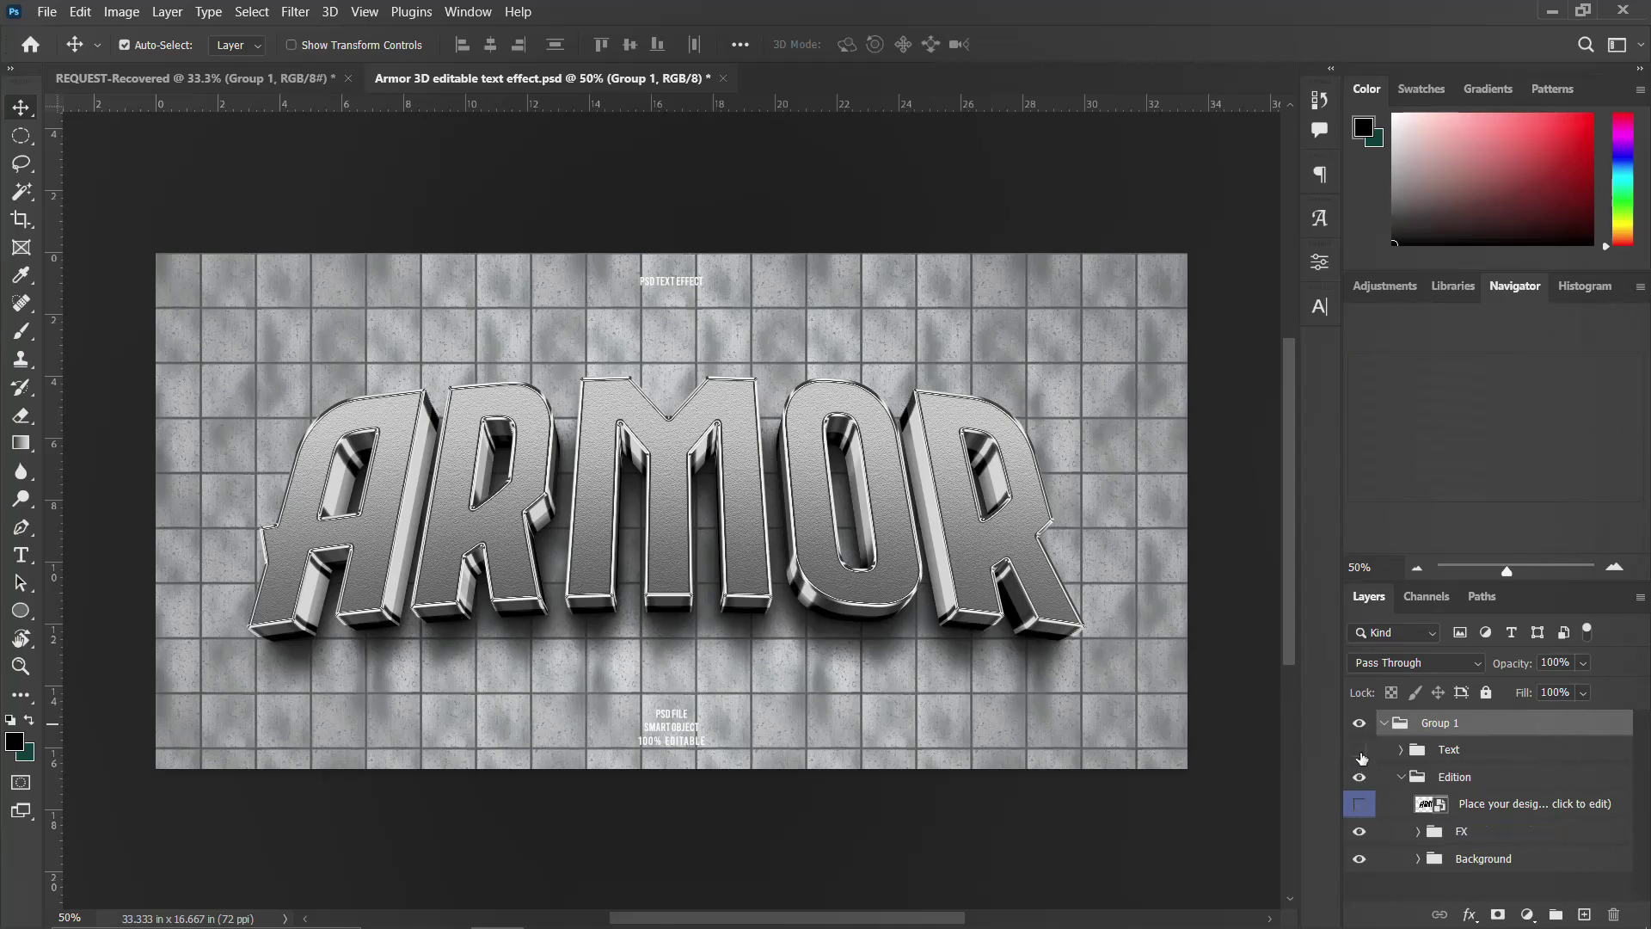
pyautogui.click(1442, 750)
pyautogui.press('Delete')
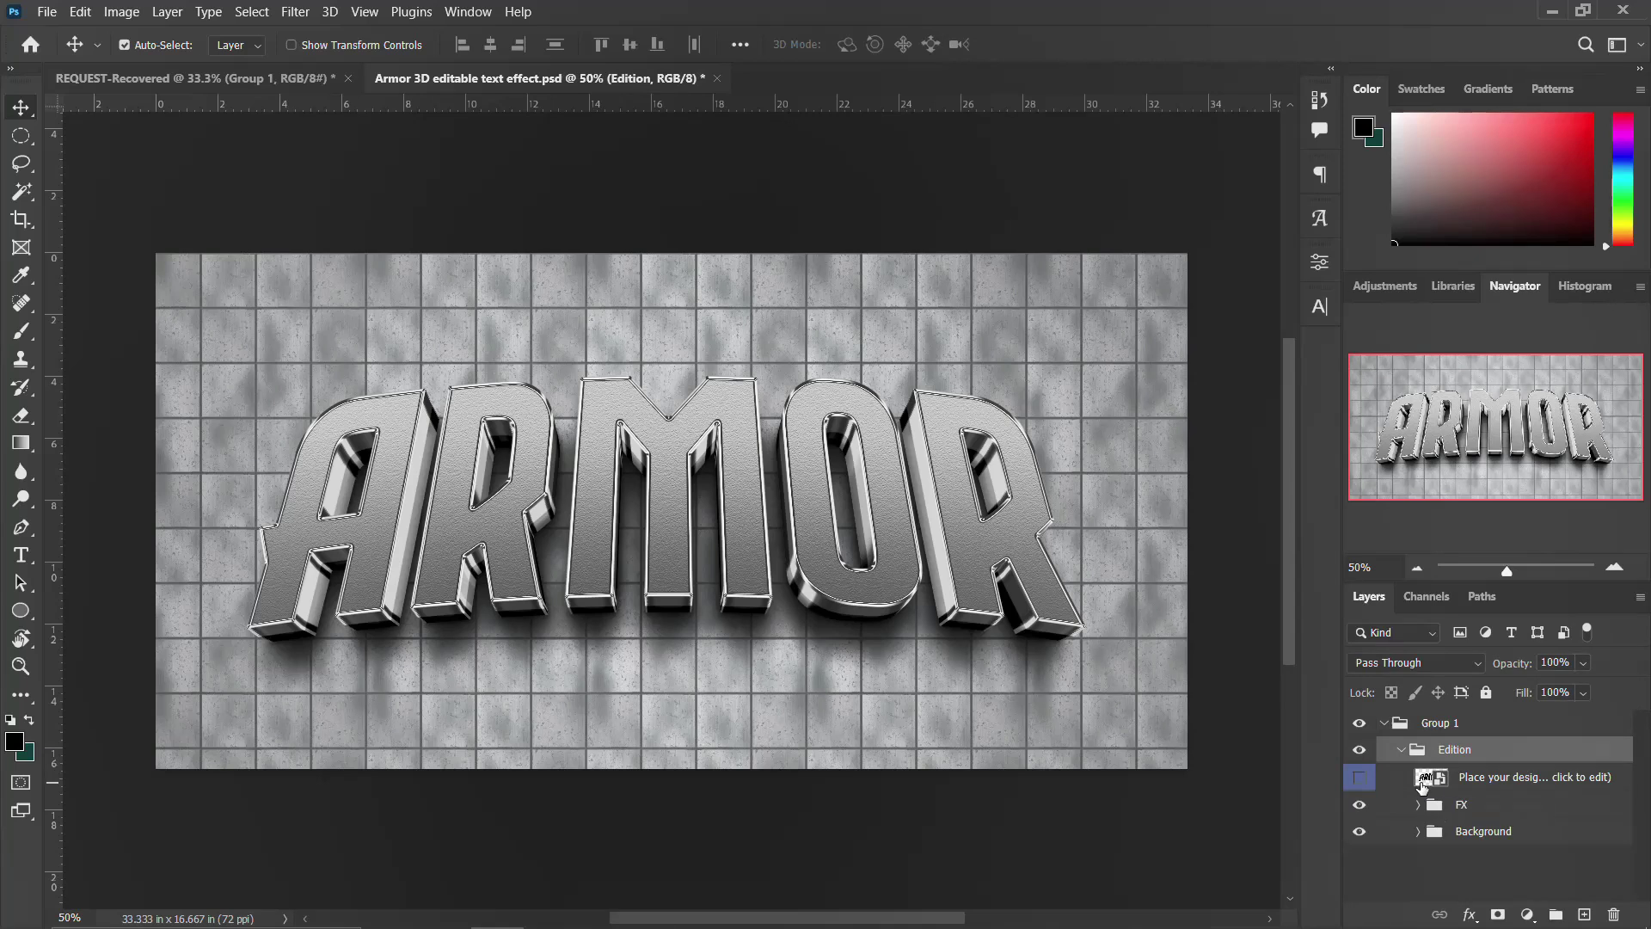
# Step: Open the "Place your design" smart object and replace ARMOR with AMAZING and GRACE on two lines
pyautogui.doubleClick(1423, 778)
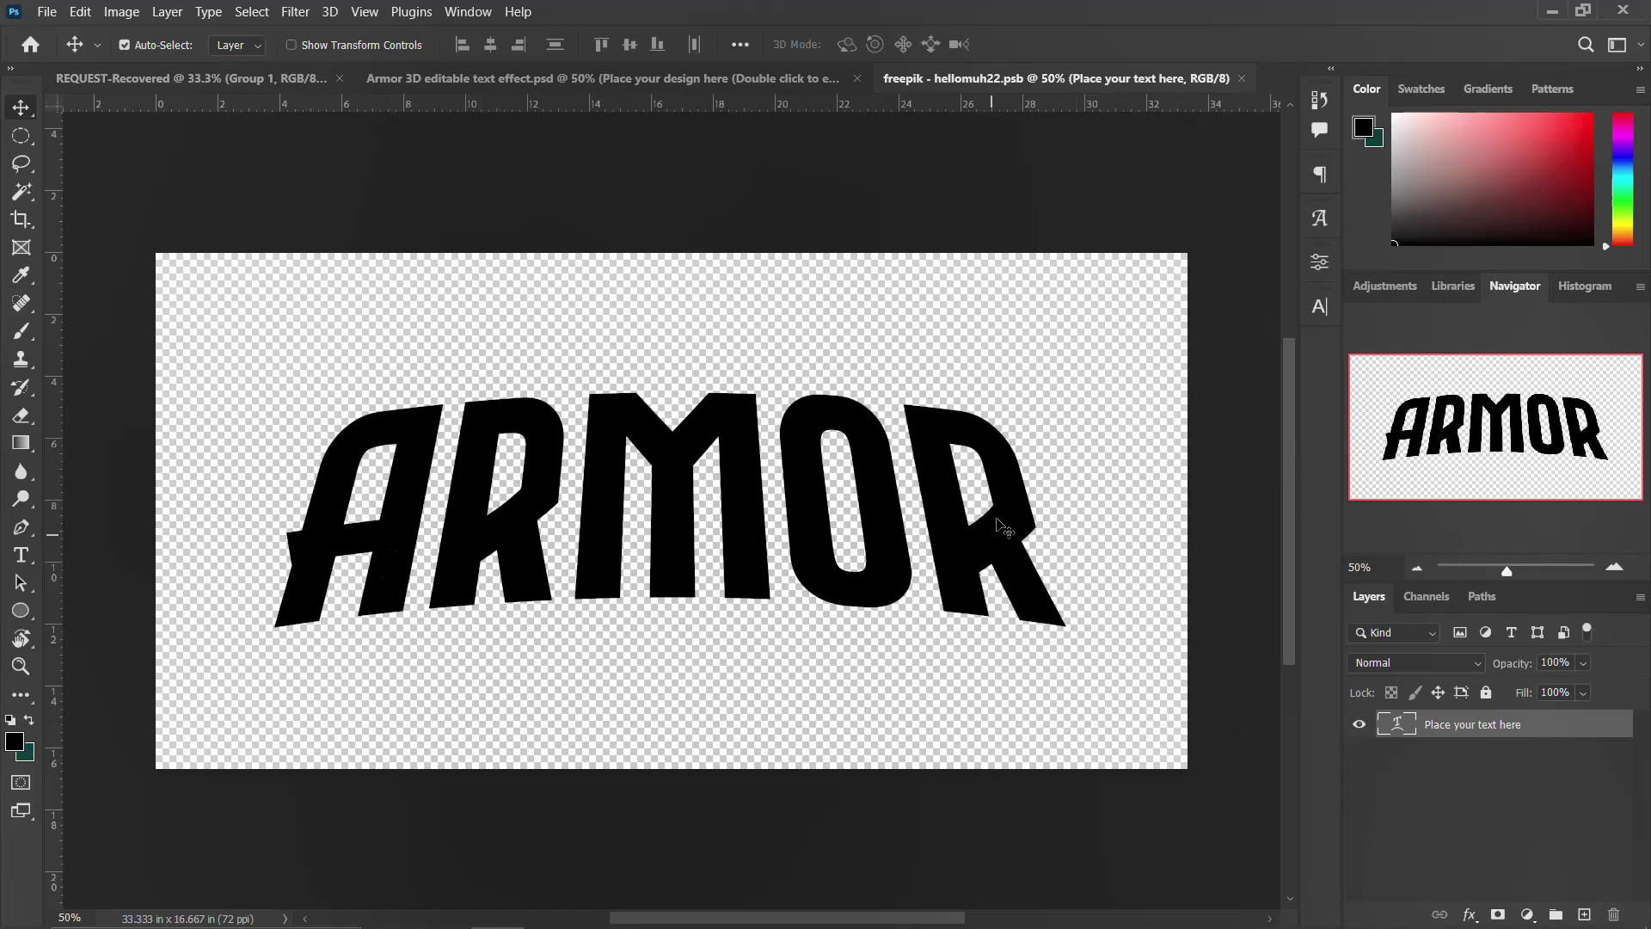
pyautogui.doubleClick(402, 526)
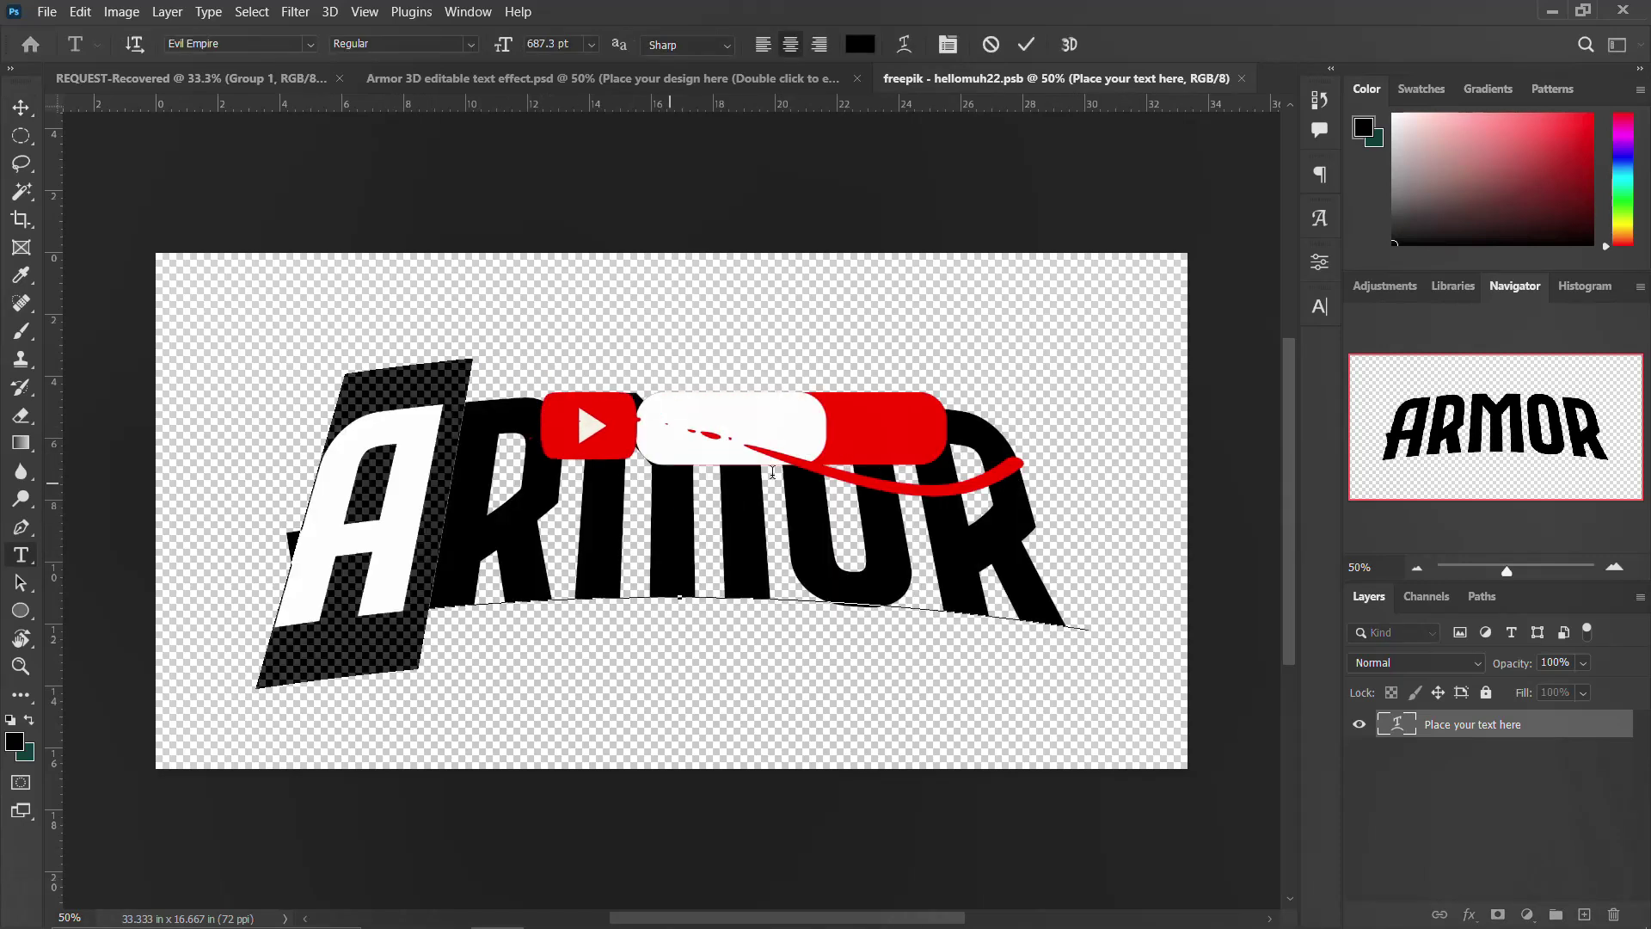
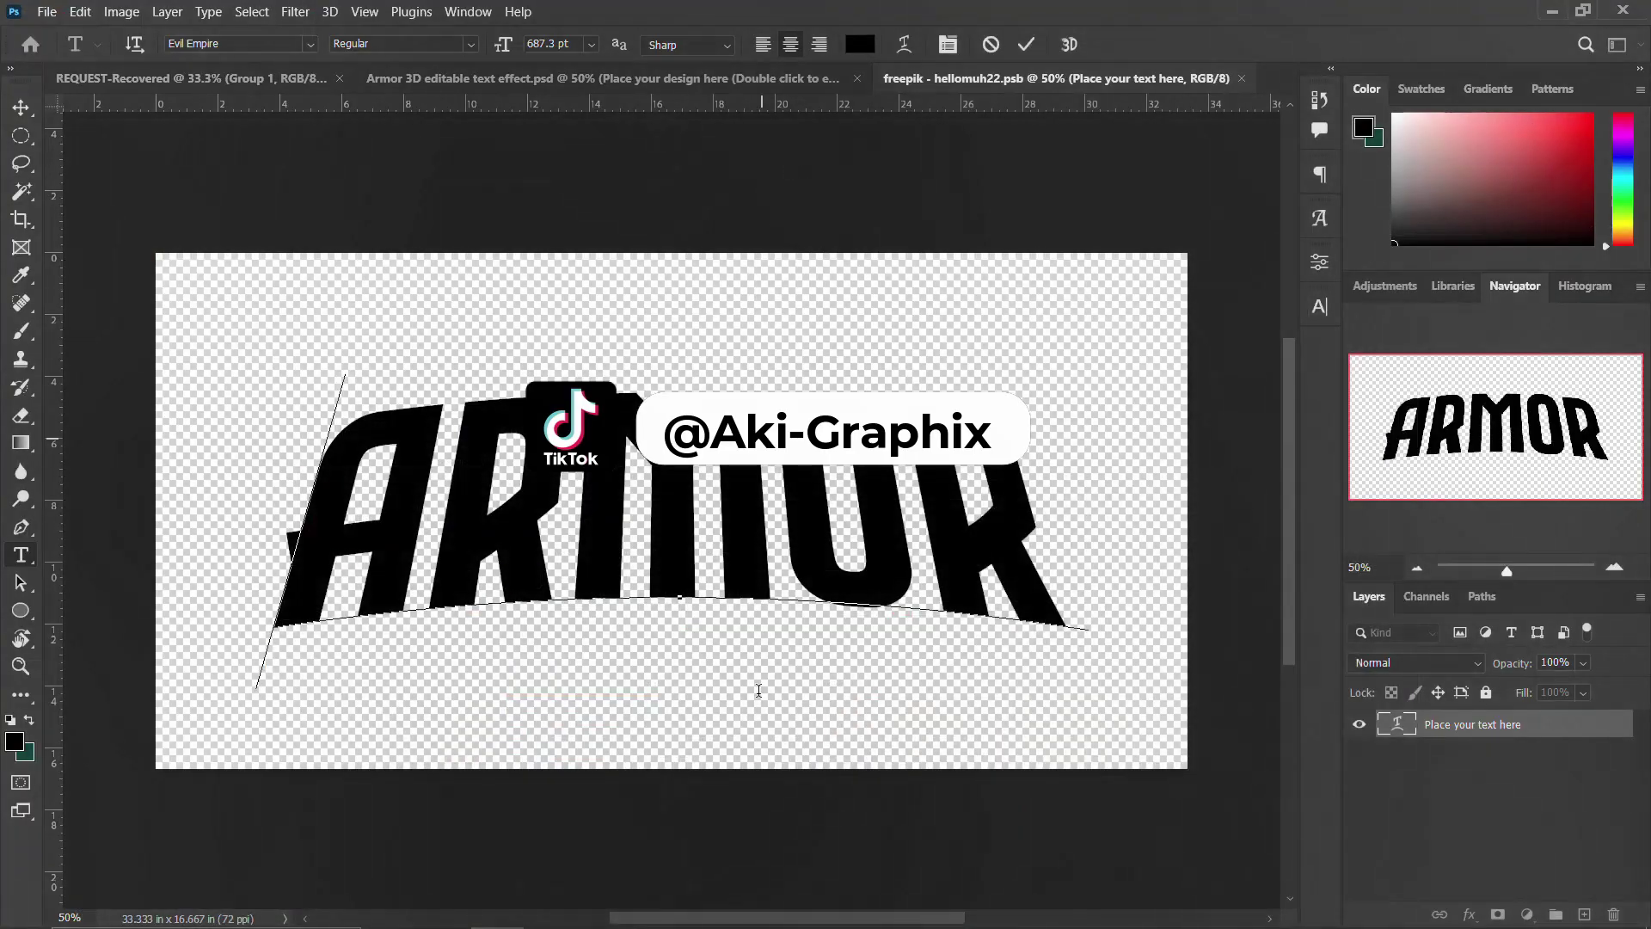
pyautogui.moveTo(287, 524); pyautogui.dragTo(1055, 509)
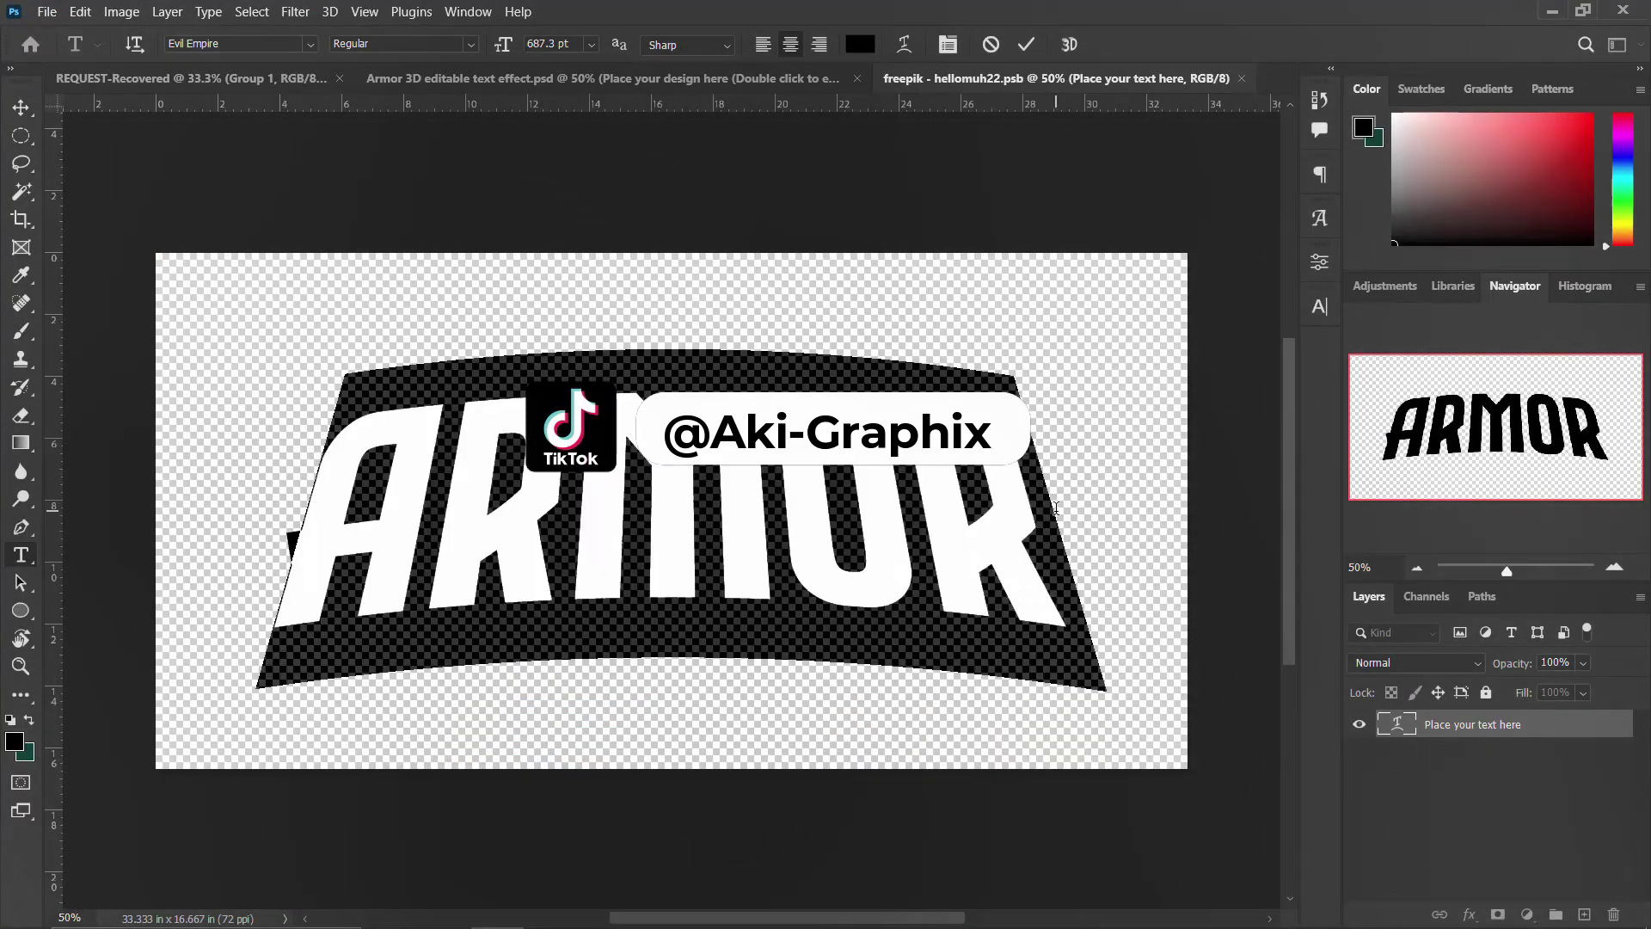
pyautogui.write('HM')
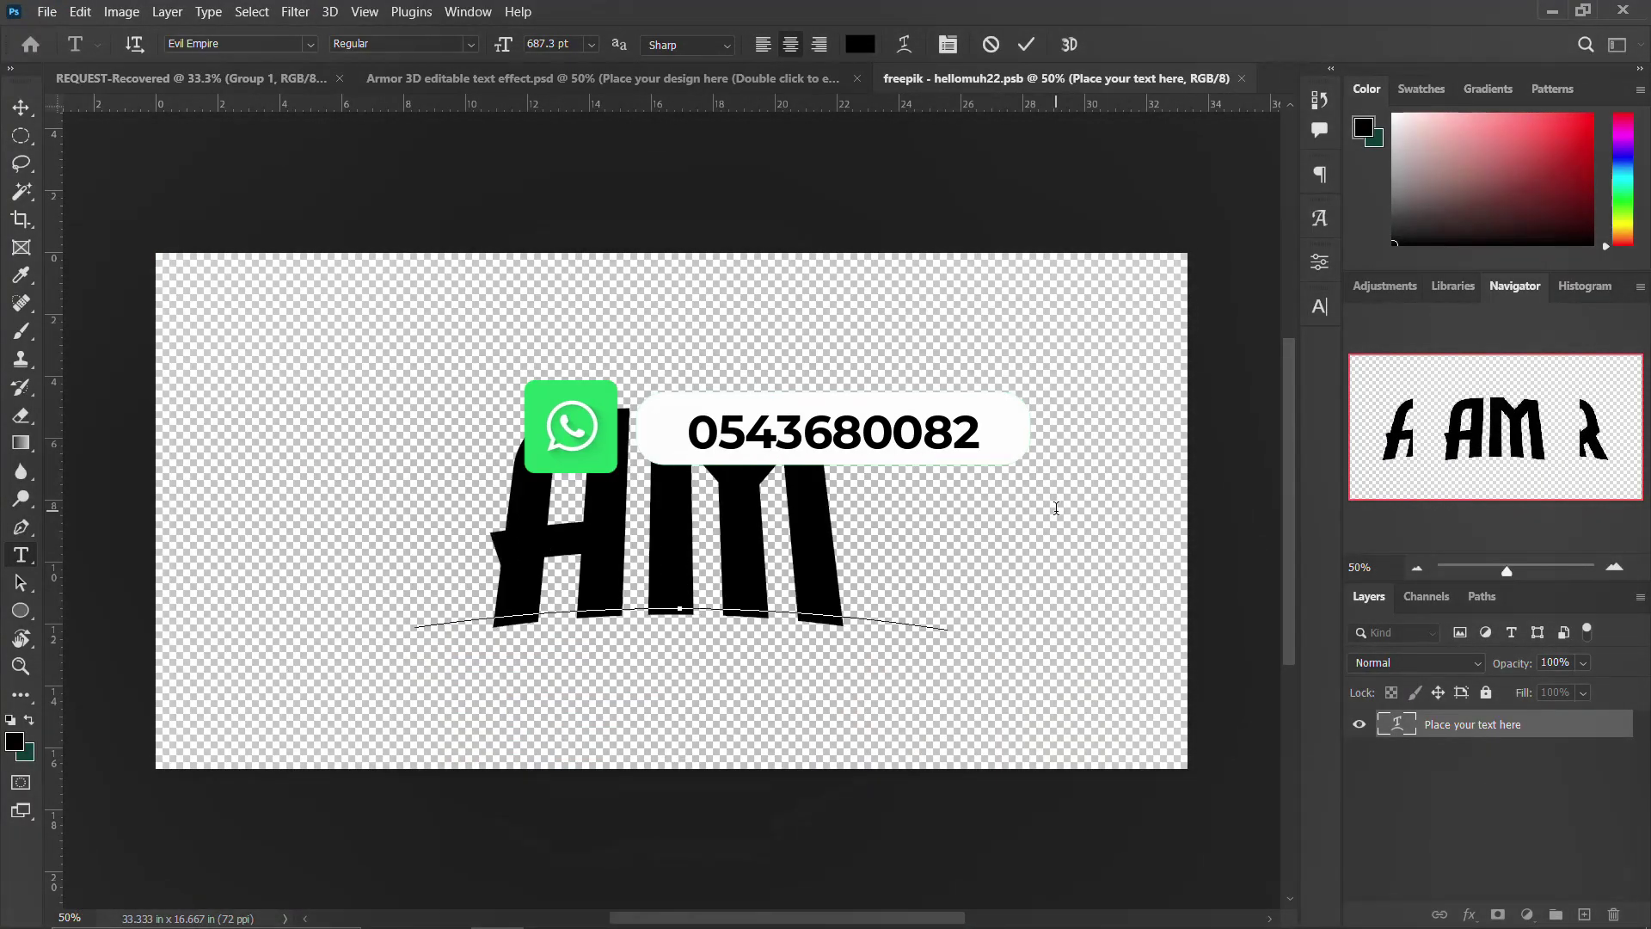
pyautogui.write('AZING')
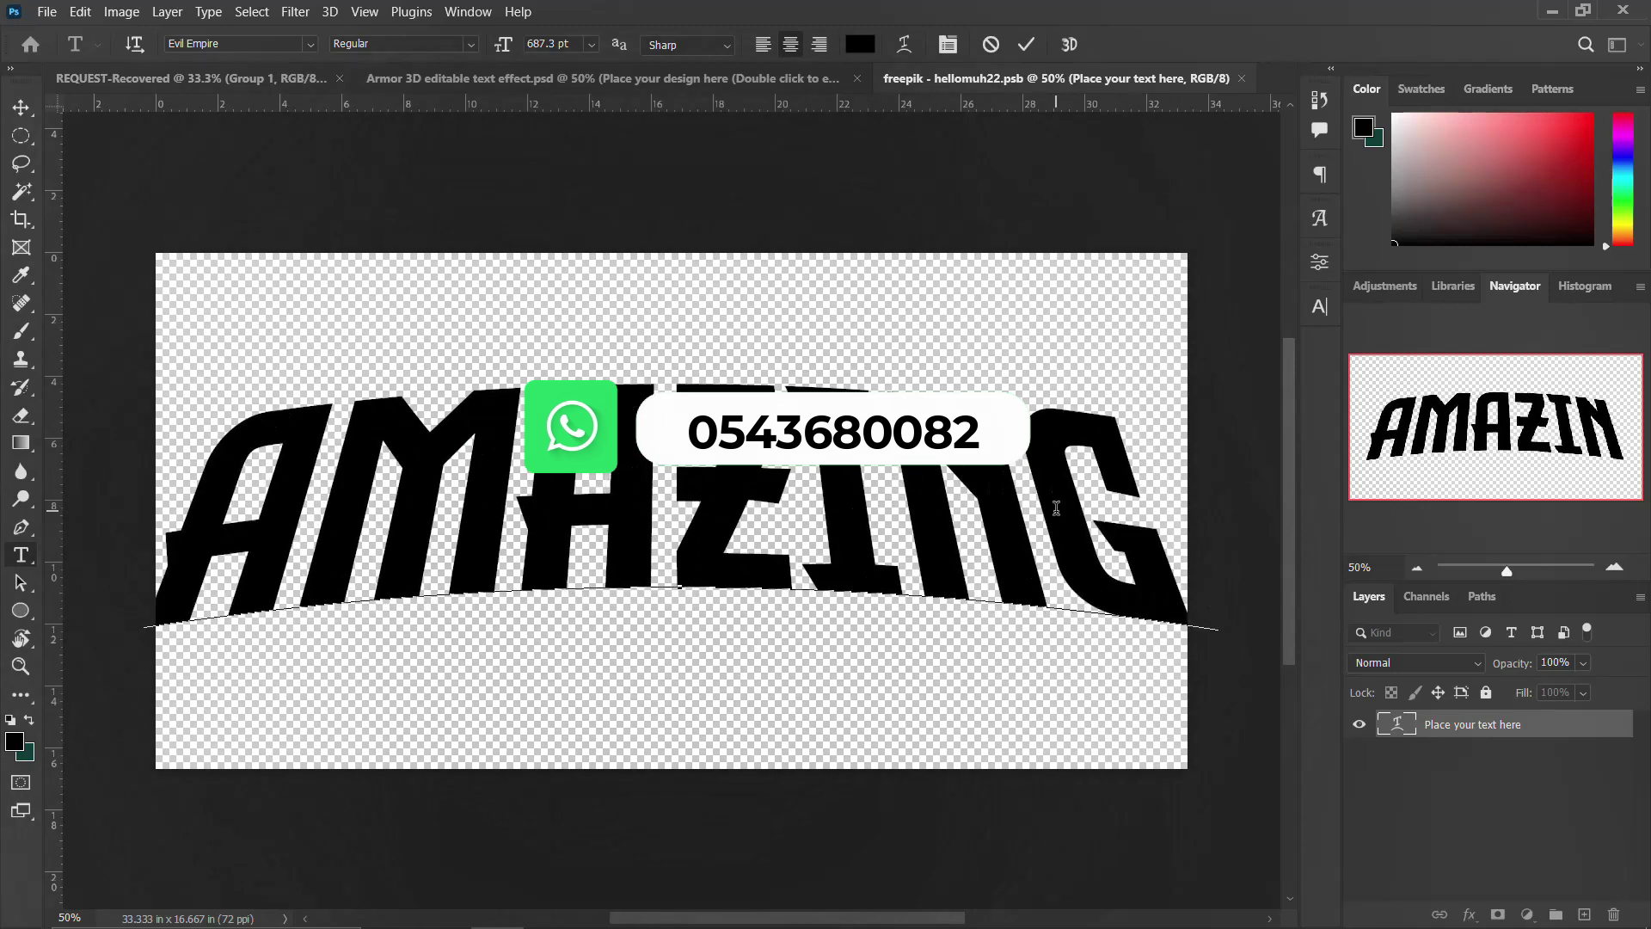
pyautogui.press('Return')
pyautogui.write('GRACE')
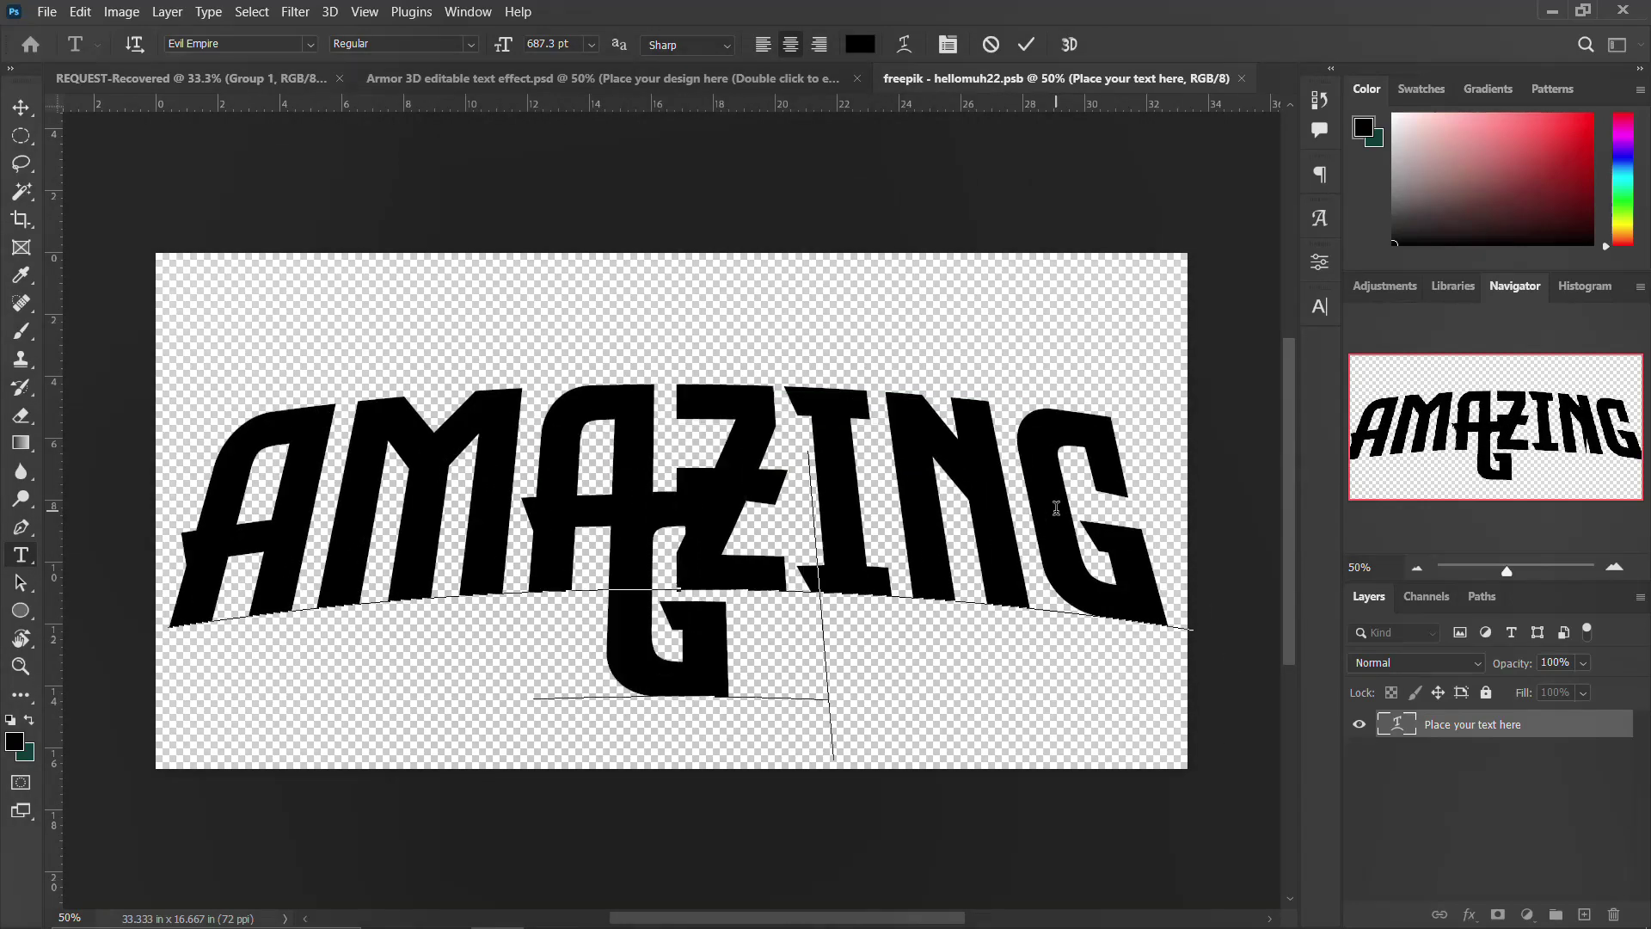
pyautogui.hotkey('ctrl', 'Return')
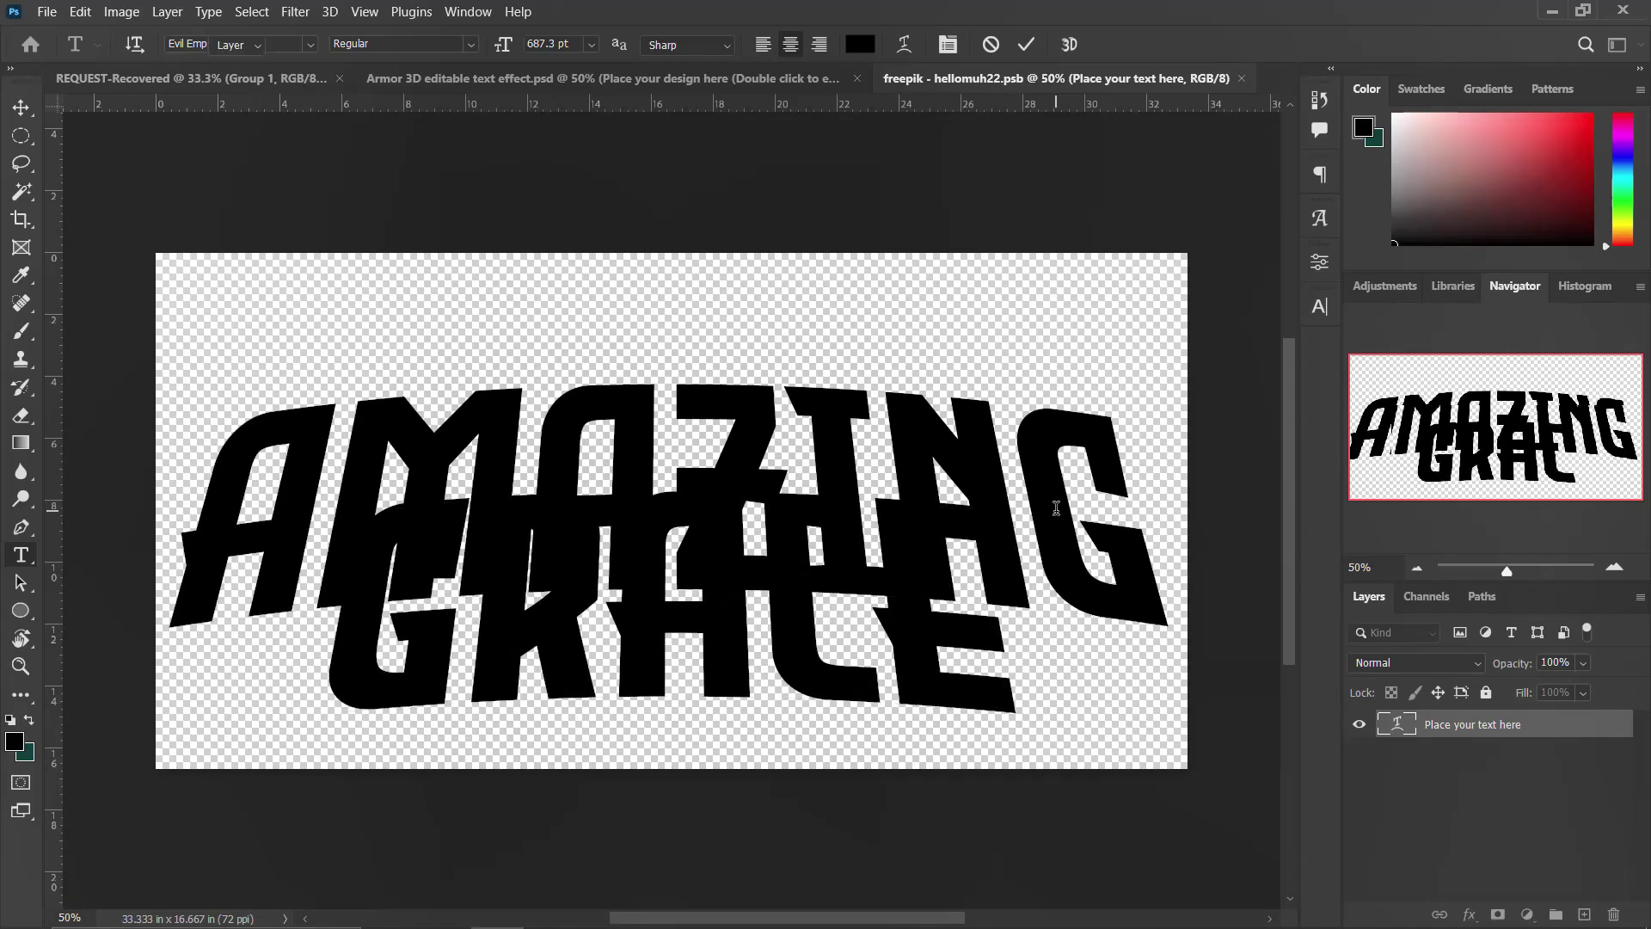
pyautogui.press('v')
# Step: Set the leading of the AMAZING GRACE text to 300 pt and its font size to 400 pt
pyautogui.click(1319, 306)
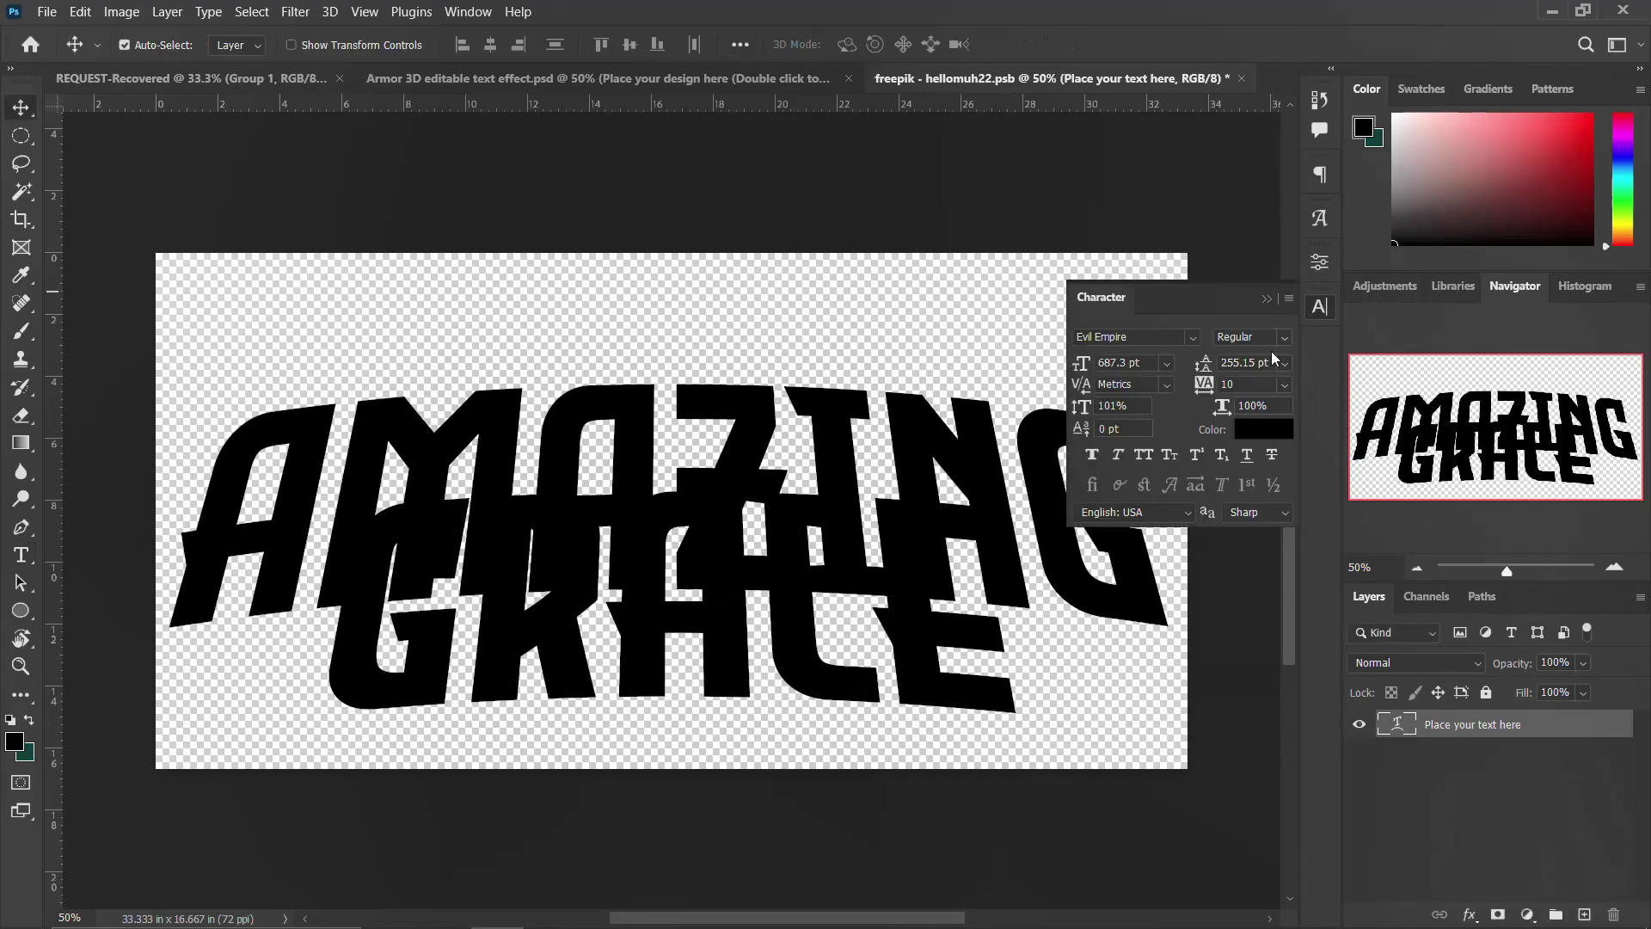
pyautogui.click(1234, 364)
pyautogui.write('260')
pyautogui.press('Return')
pyautogui.scroll(2, 1234, 368)
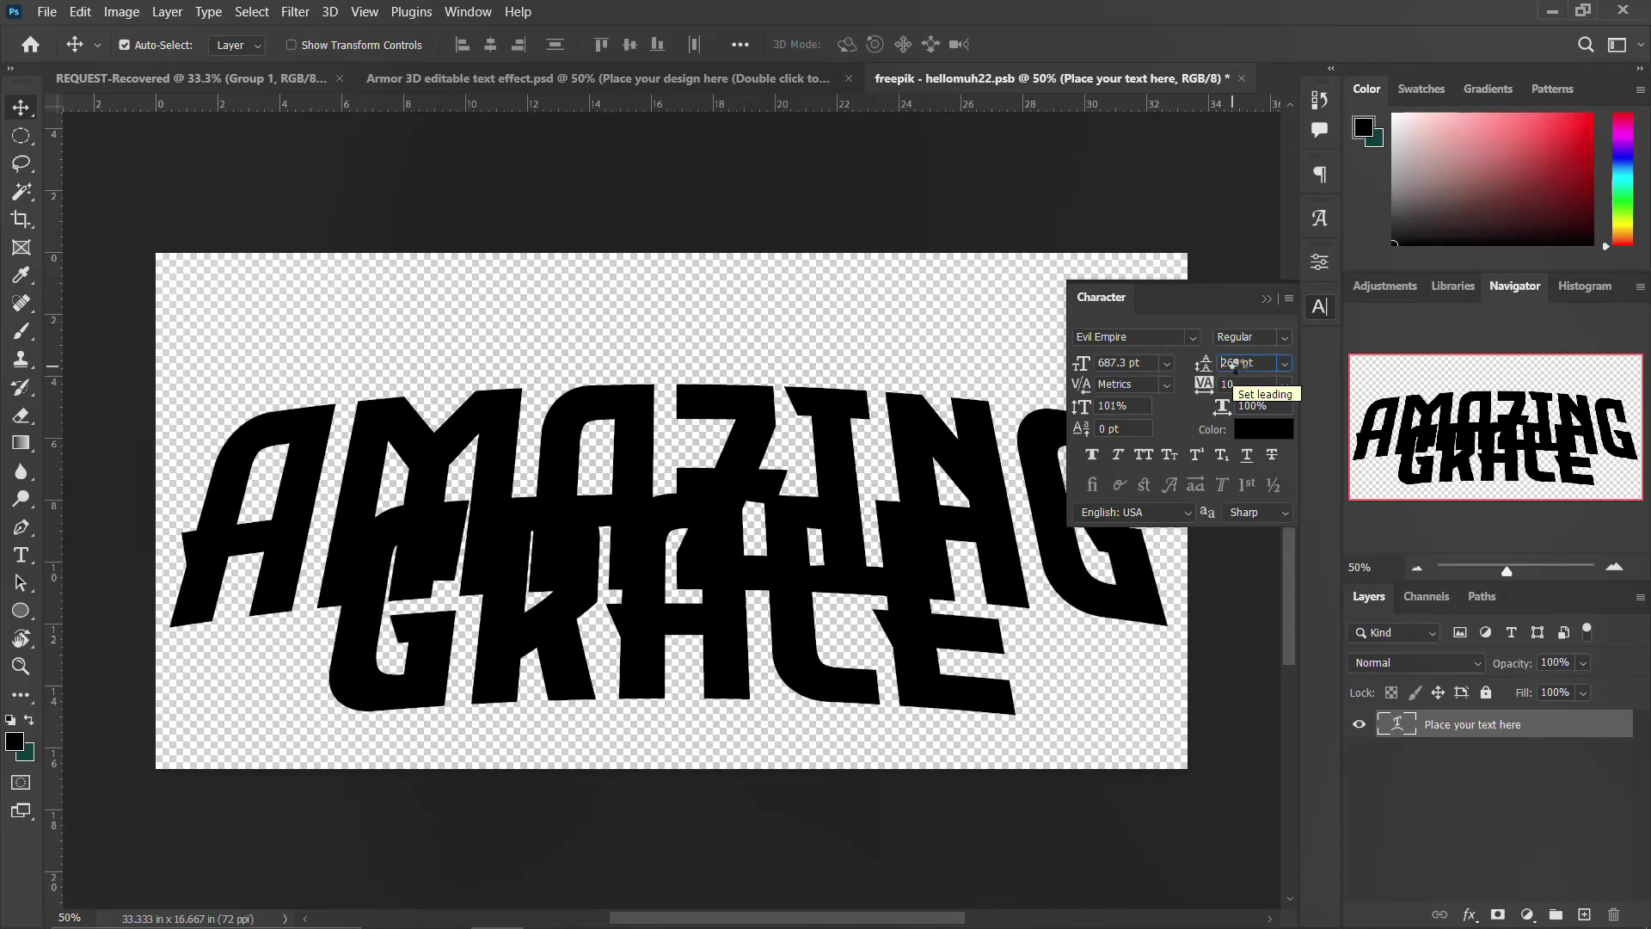
pyautogui.scroll(1, 1234, 364)
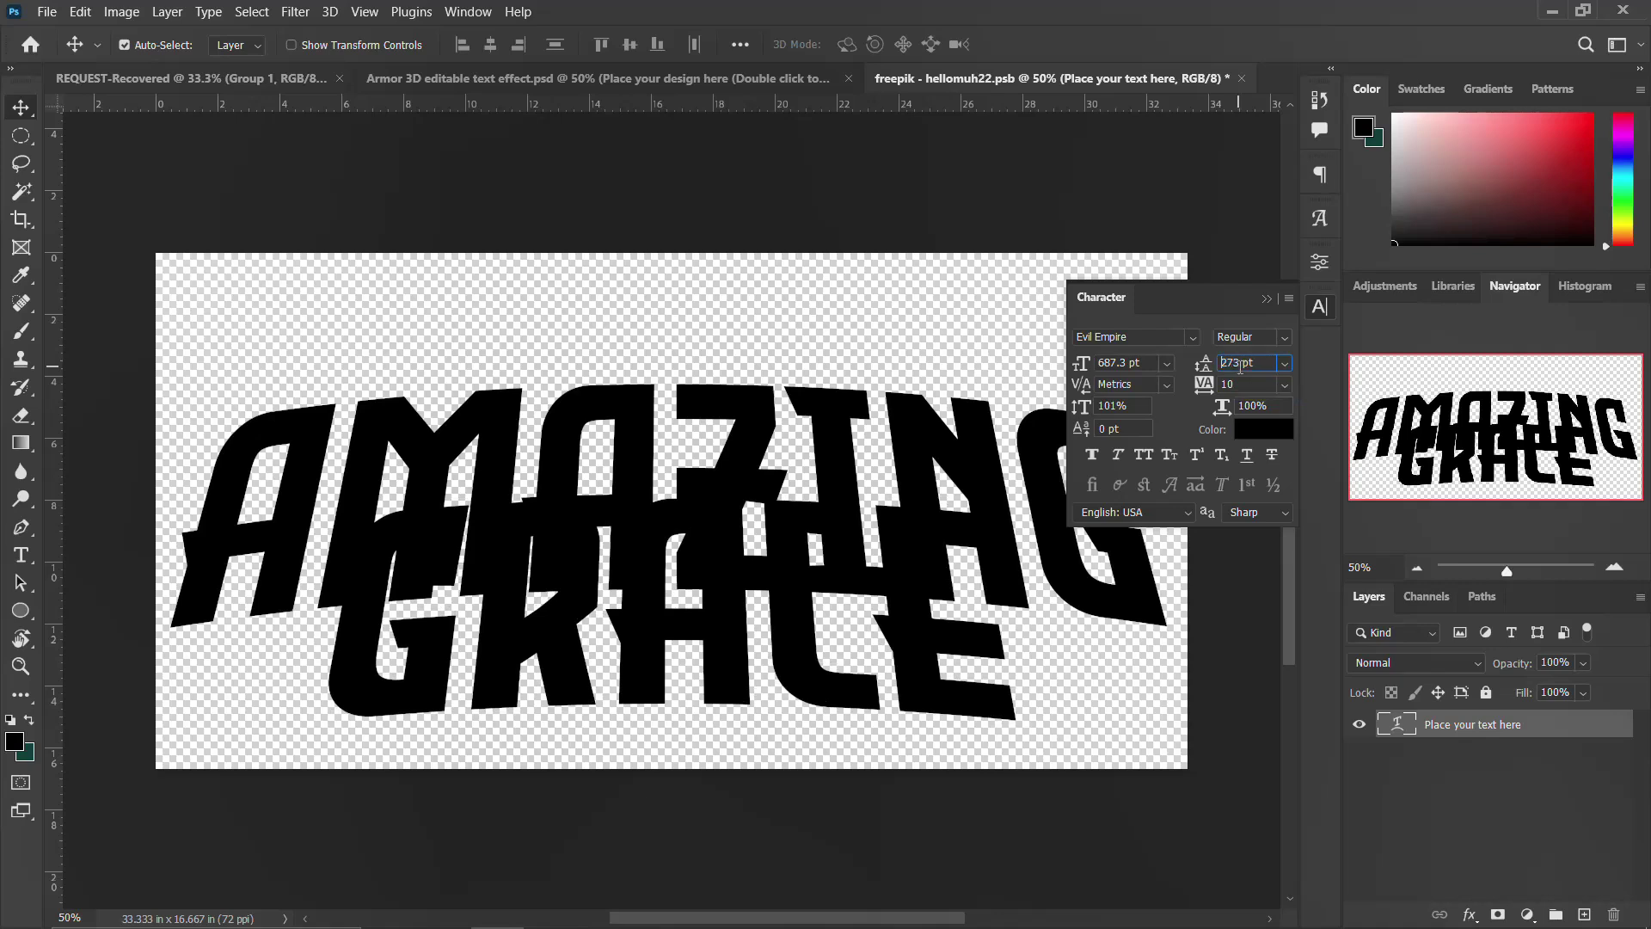
pyautogui.press('Return')
pyautogui.write('300')
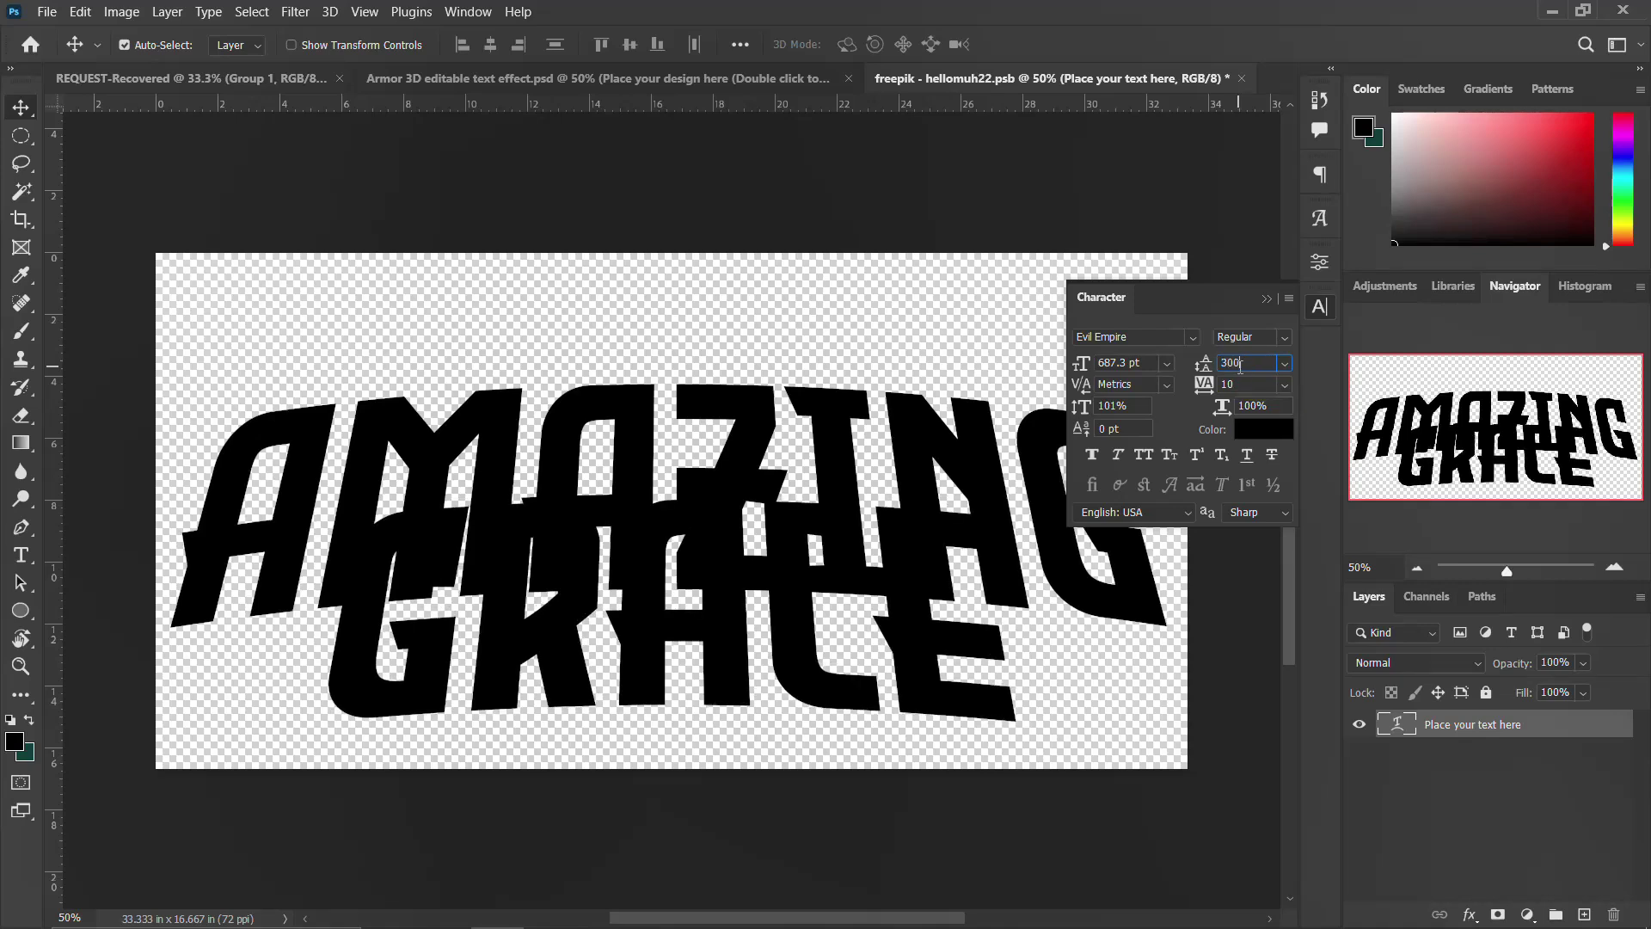
pyautogui.write(' pt')
pyautogui.press('Return')
pyautogui.doubleClick(1100, 362)
pyautogui.write('4p')
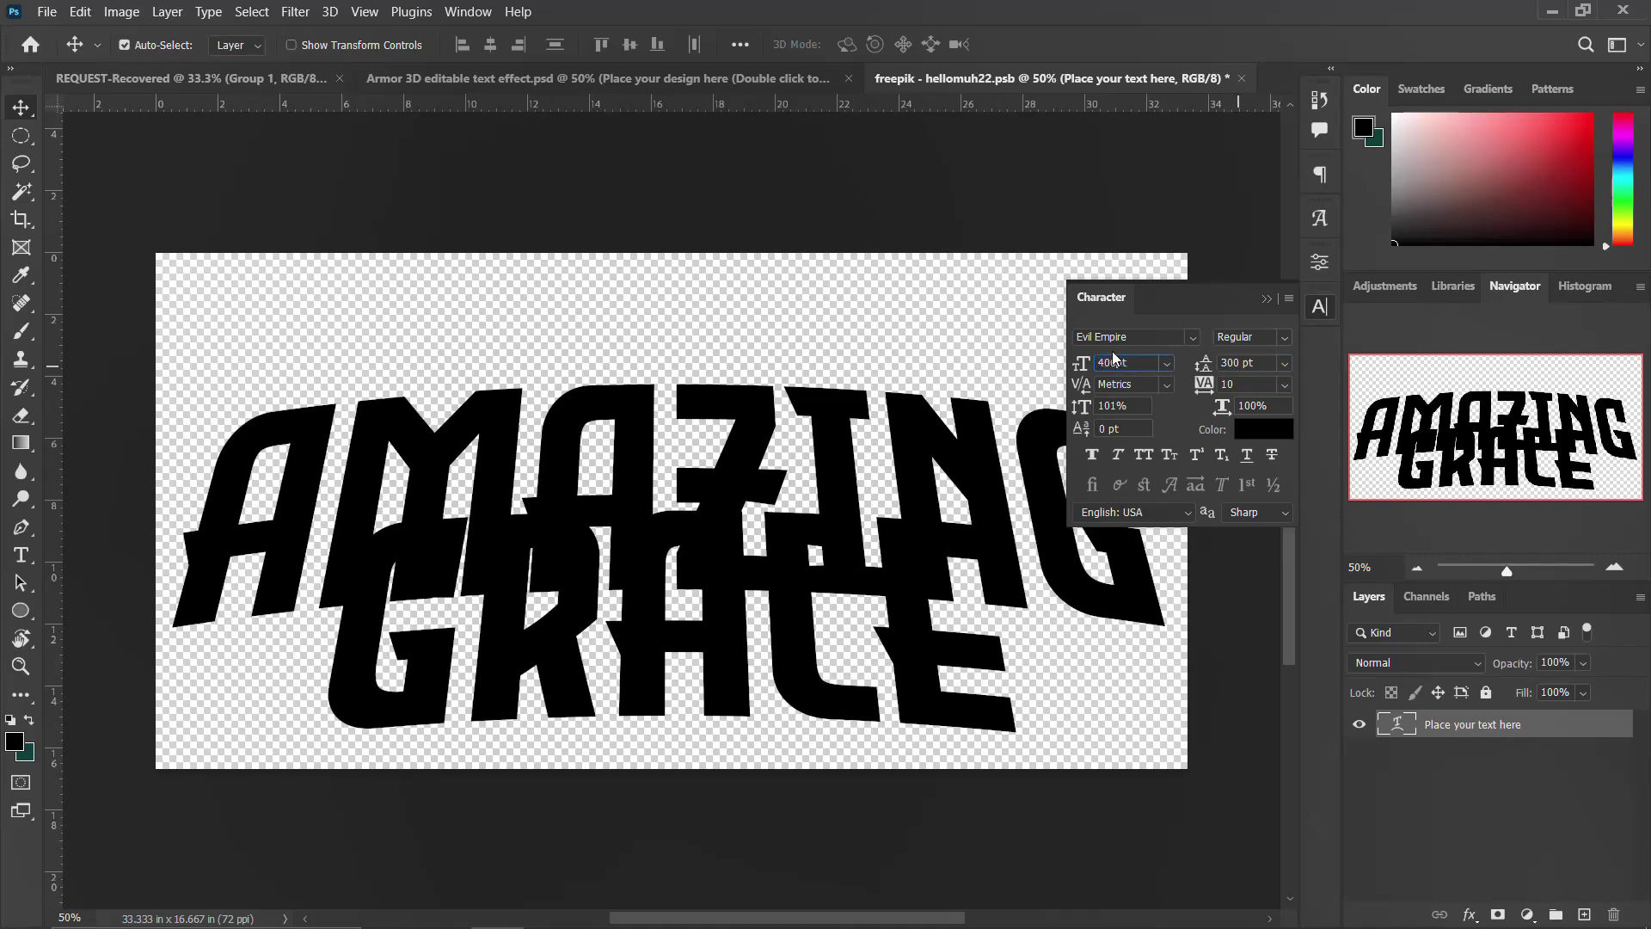
pyautogui.press('Return')
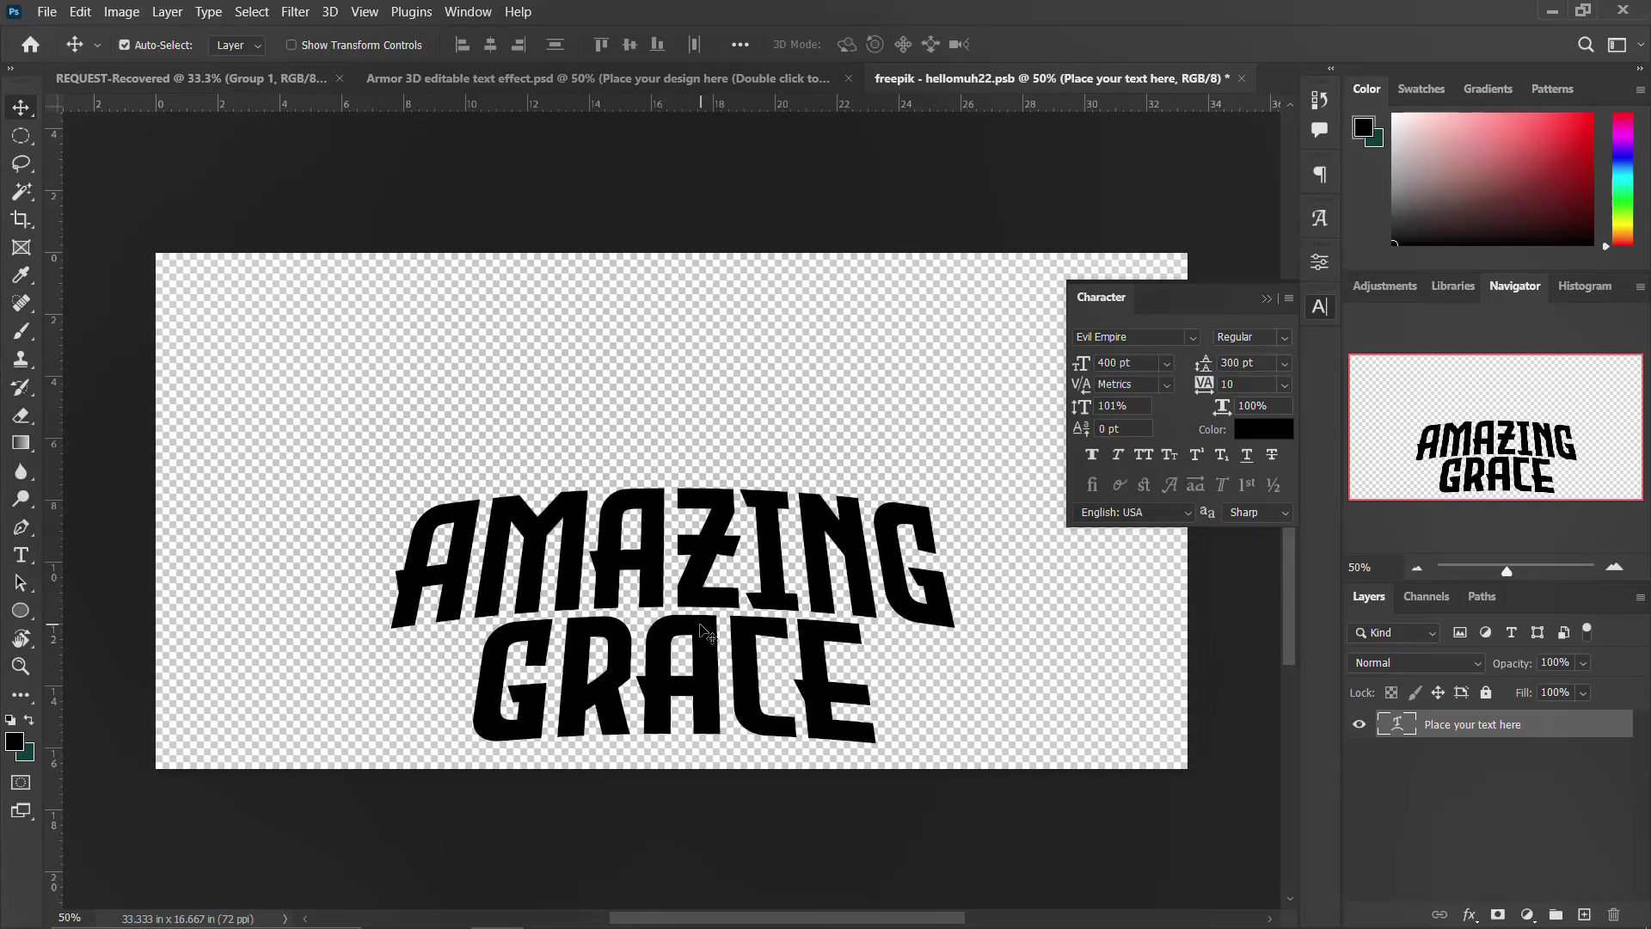
# Step: Enlarge only the word GRACE to a font size of 600 pt and commit the text edit
pyautogui.doubleClick(578, 677)
pyautogui.moveTo(471, 670); pyautogui.dragTo(859, 651)
pyautogui.click(1109, 363)
pyautogui.scroll(10, 1109, 363)
pyautogui.write('500')
pyautogui.press('Return')
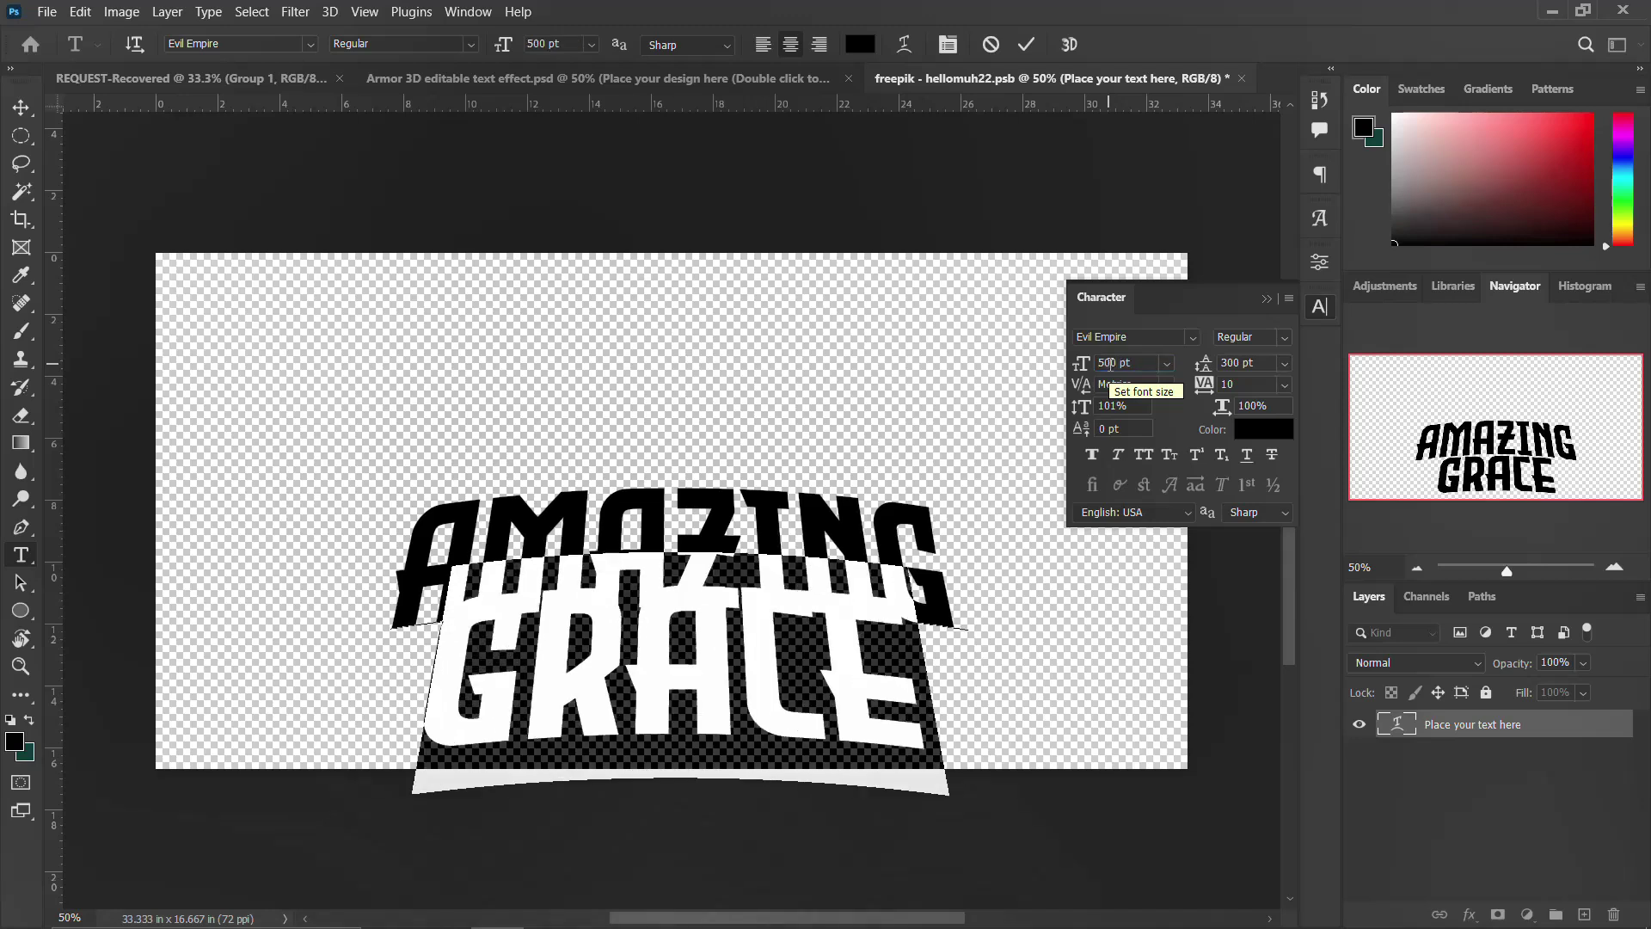
pyautogui.doubleClick(1101, 362)
pyautogui.write('600')
pyautogui.press('Return')
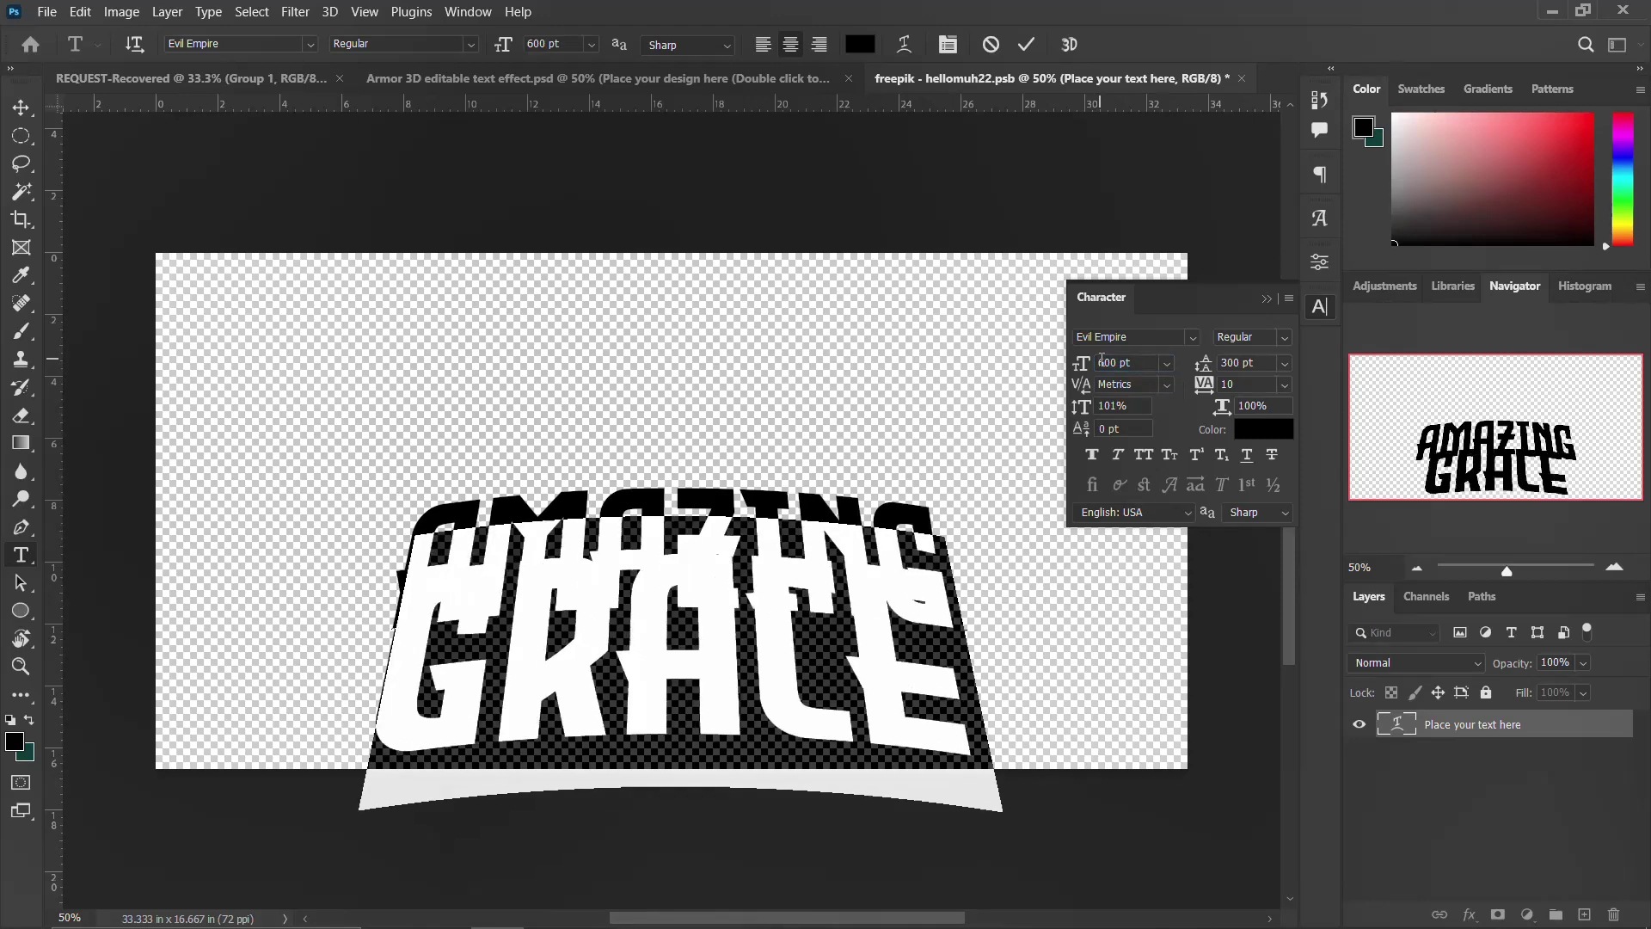
pyautogui.click(1027, 44)
# Step: Increase the leading of the two-line text layer to 400 pt
pyautogui.doubleClick(1239, 362)
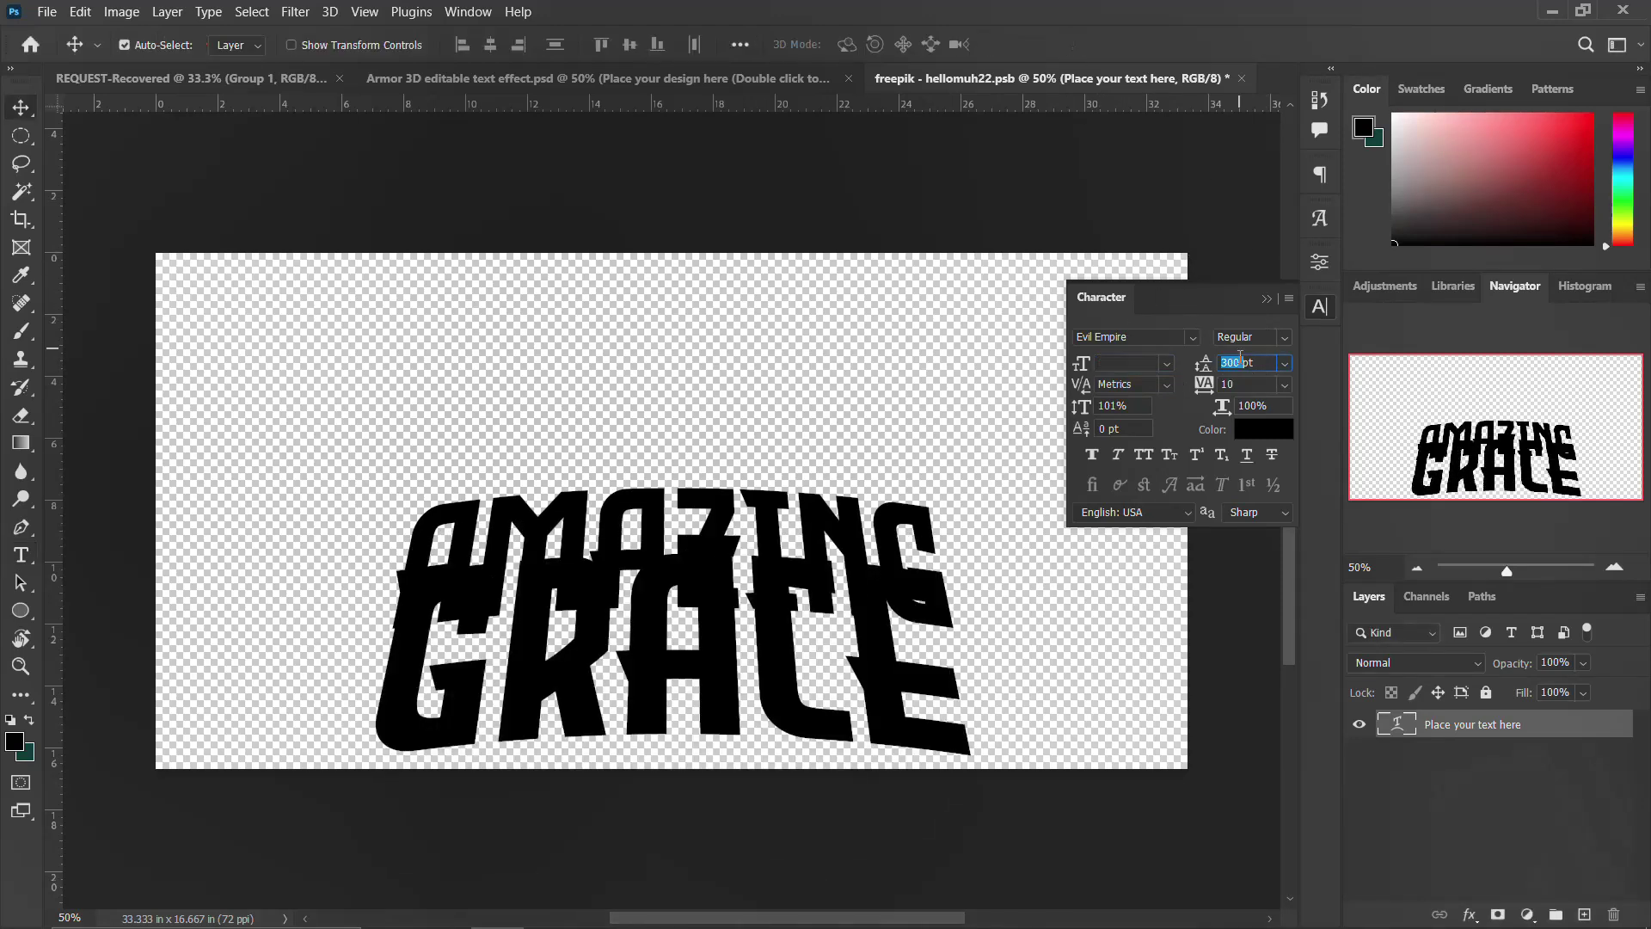
pyautogui.write('400')
pyautogui.press('Return')
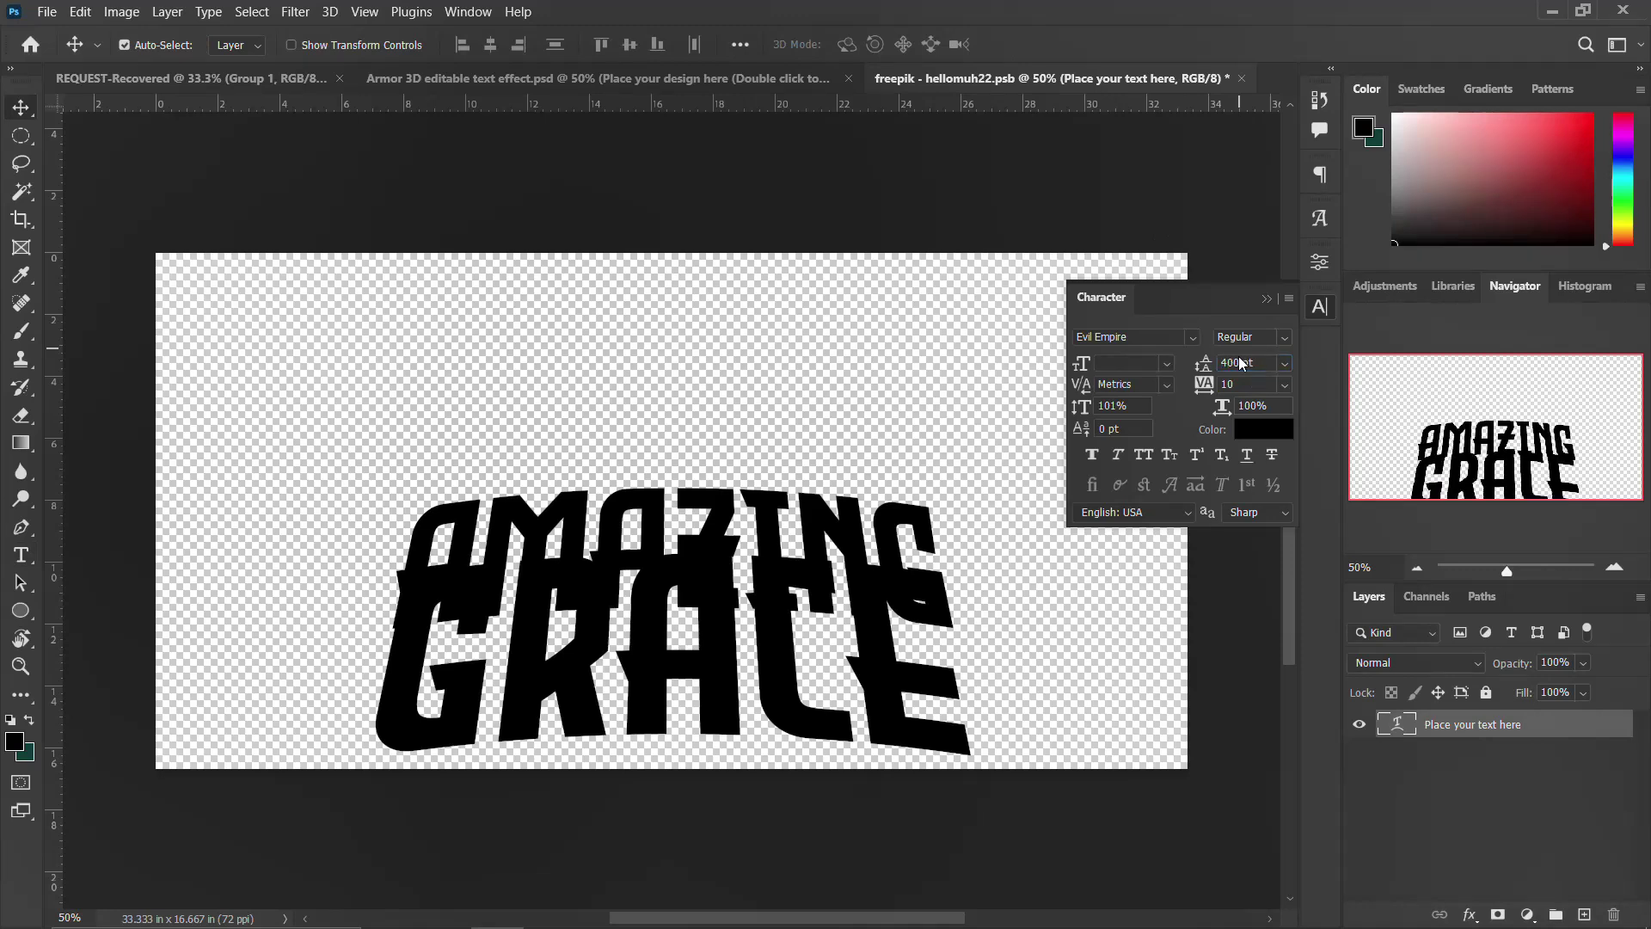
pyautogui.click(1319, 307)
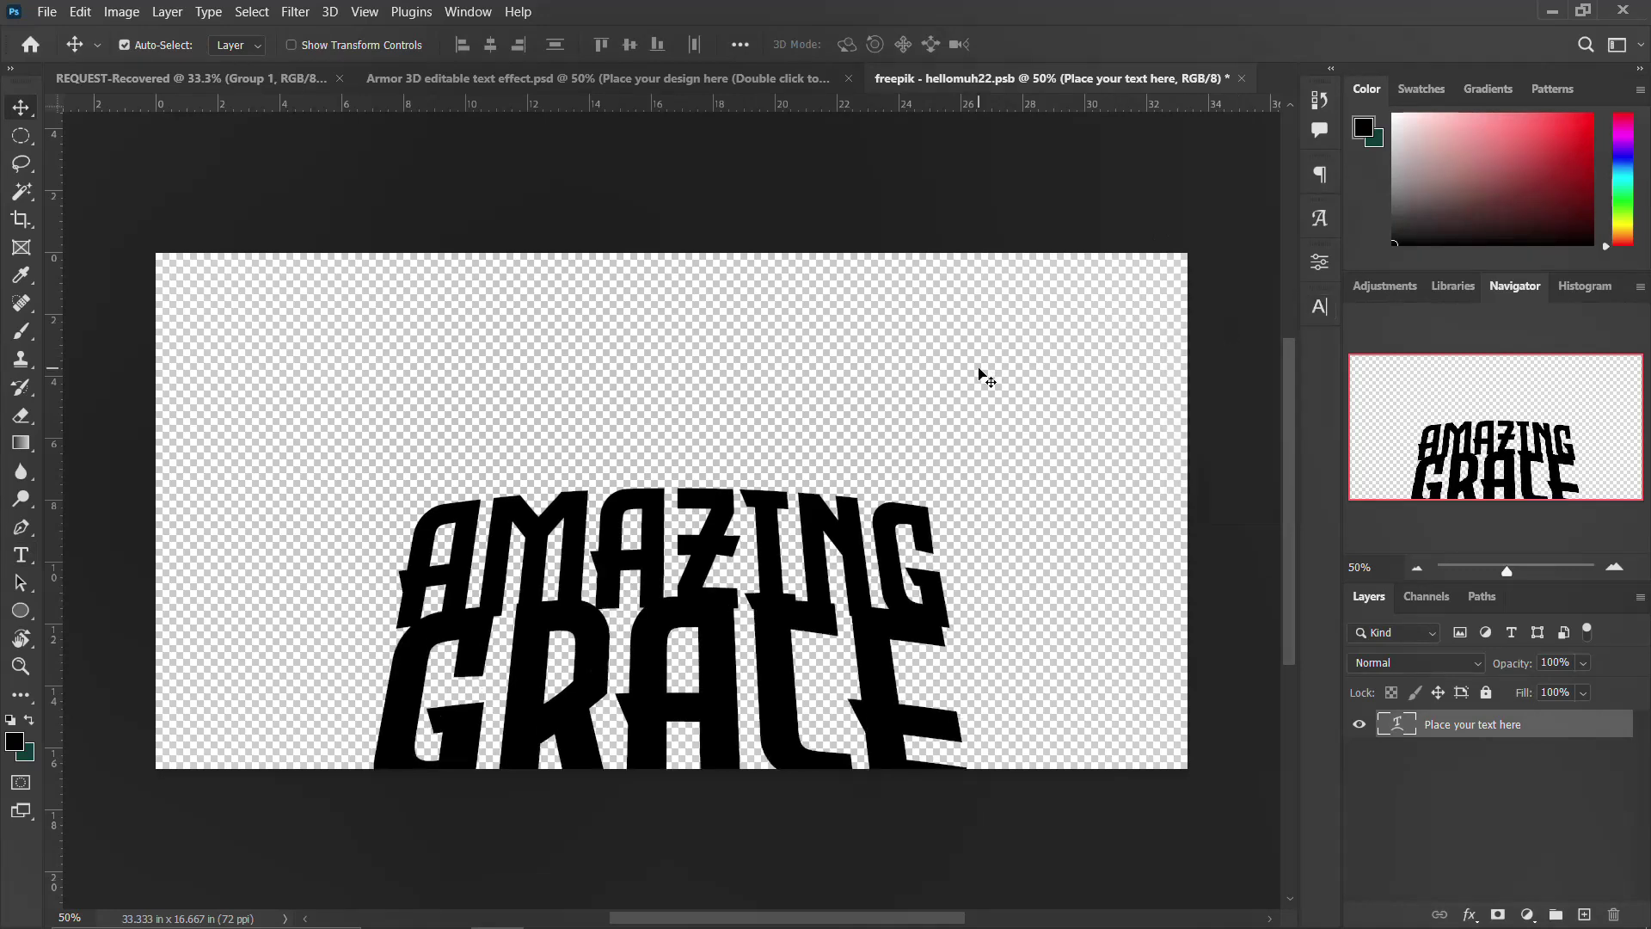
# Step: Scale the AMAZING GRACE text down to about 83% and move it up to the middle of the canvas
pyautogui.hotkey('ctrl', 't')
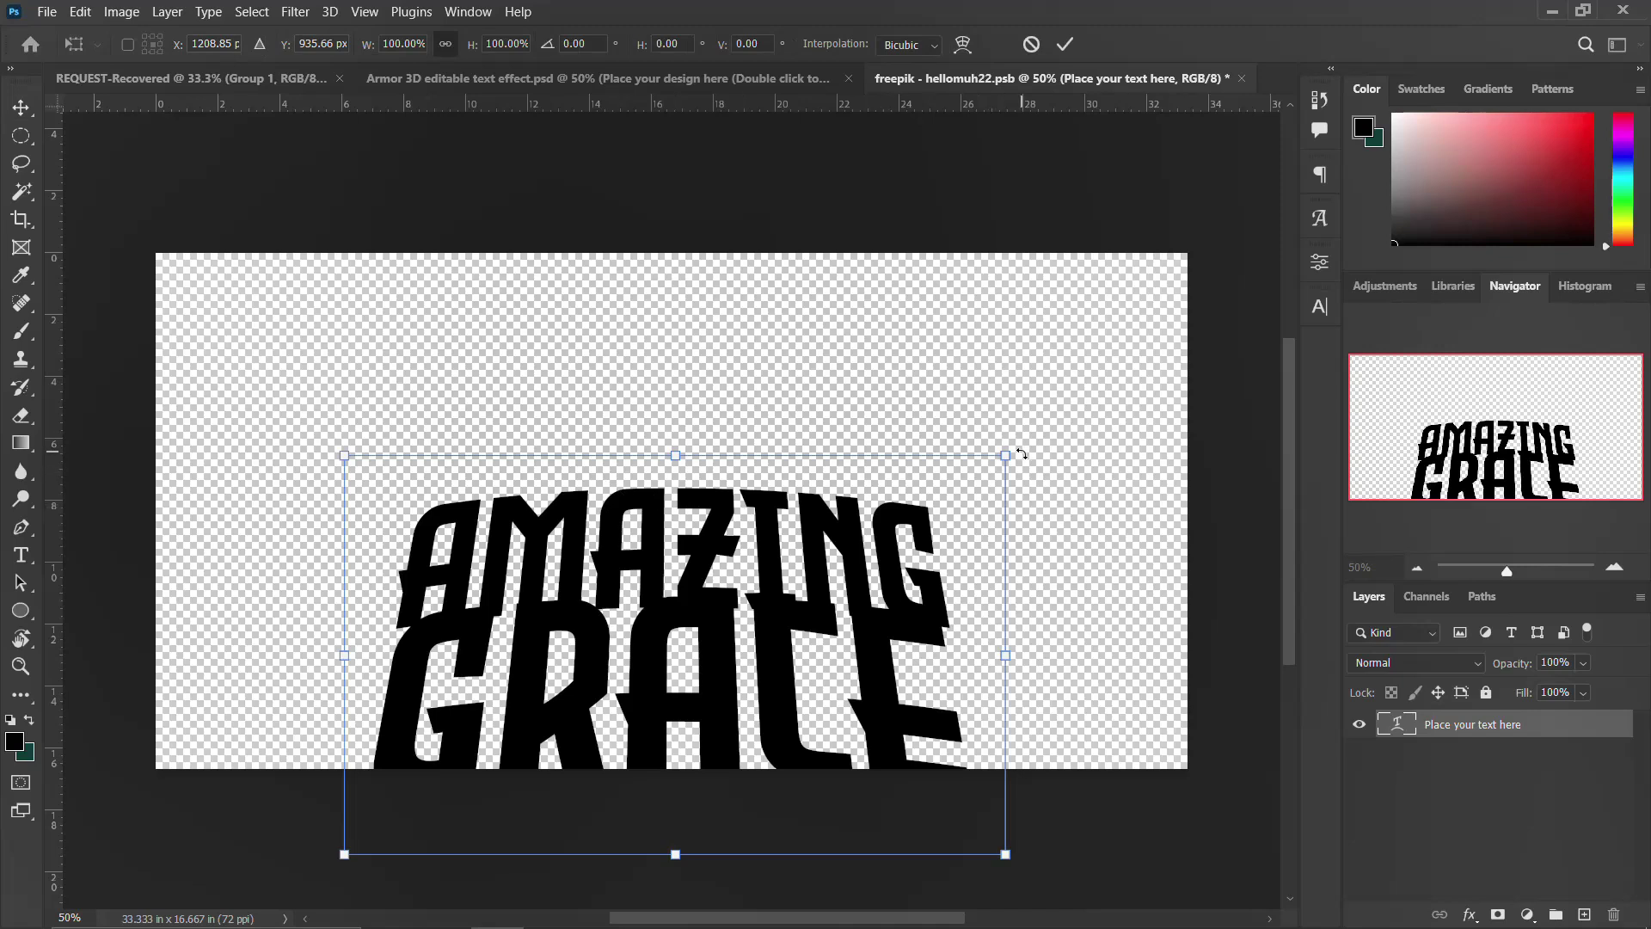
pyautogui.moveTo(975, 478); pyautogui.dragTo(951, 490)
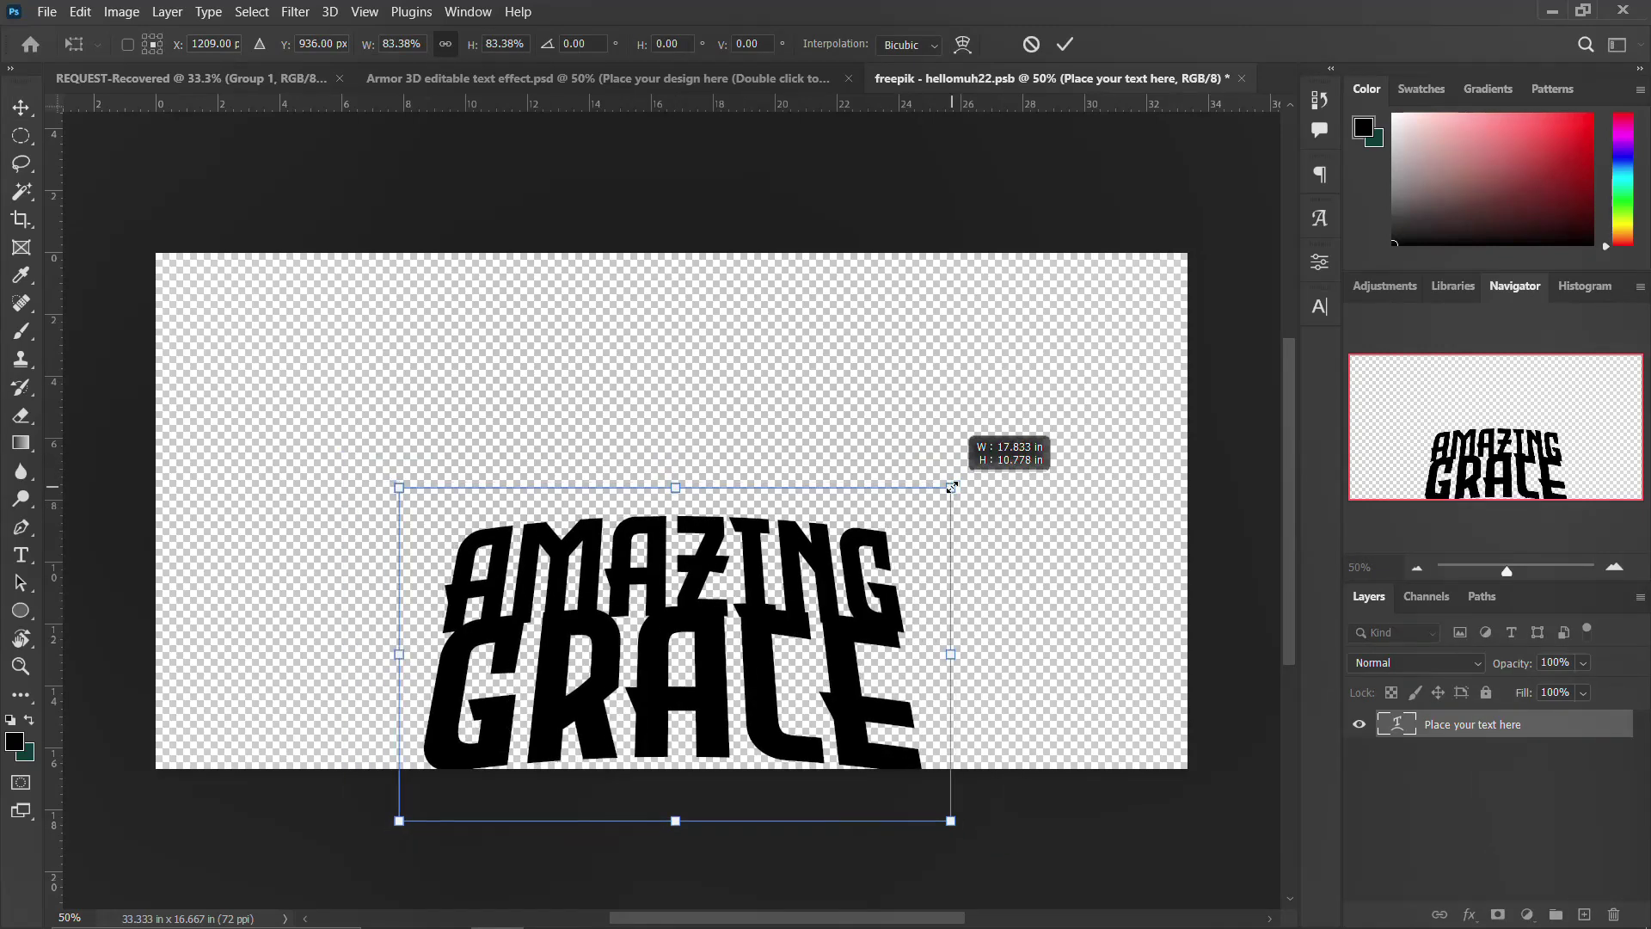
pyautogui.moveTo(774, 591); pyautogui.dragTo(781, 496)
pyautogui.press('Return')
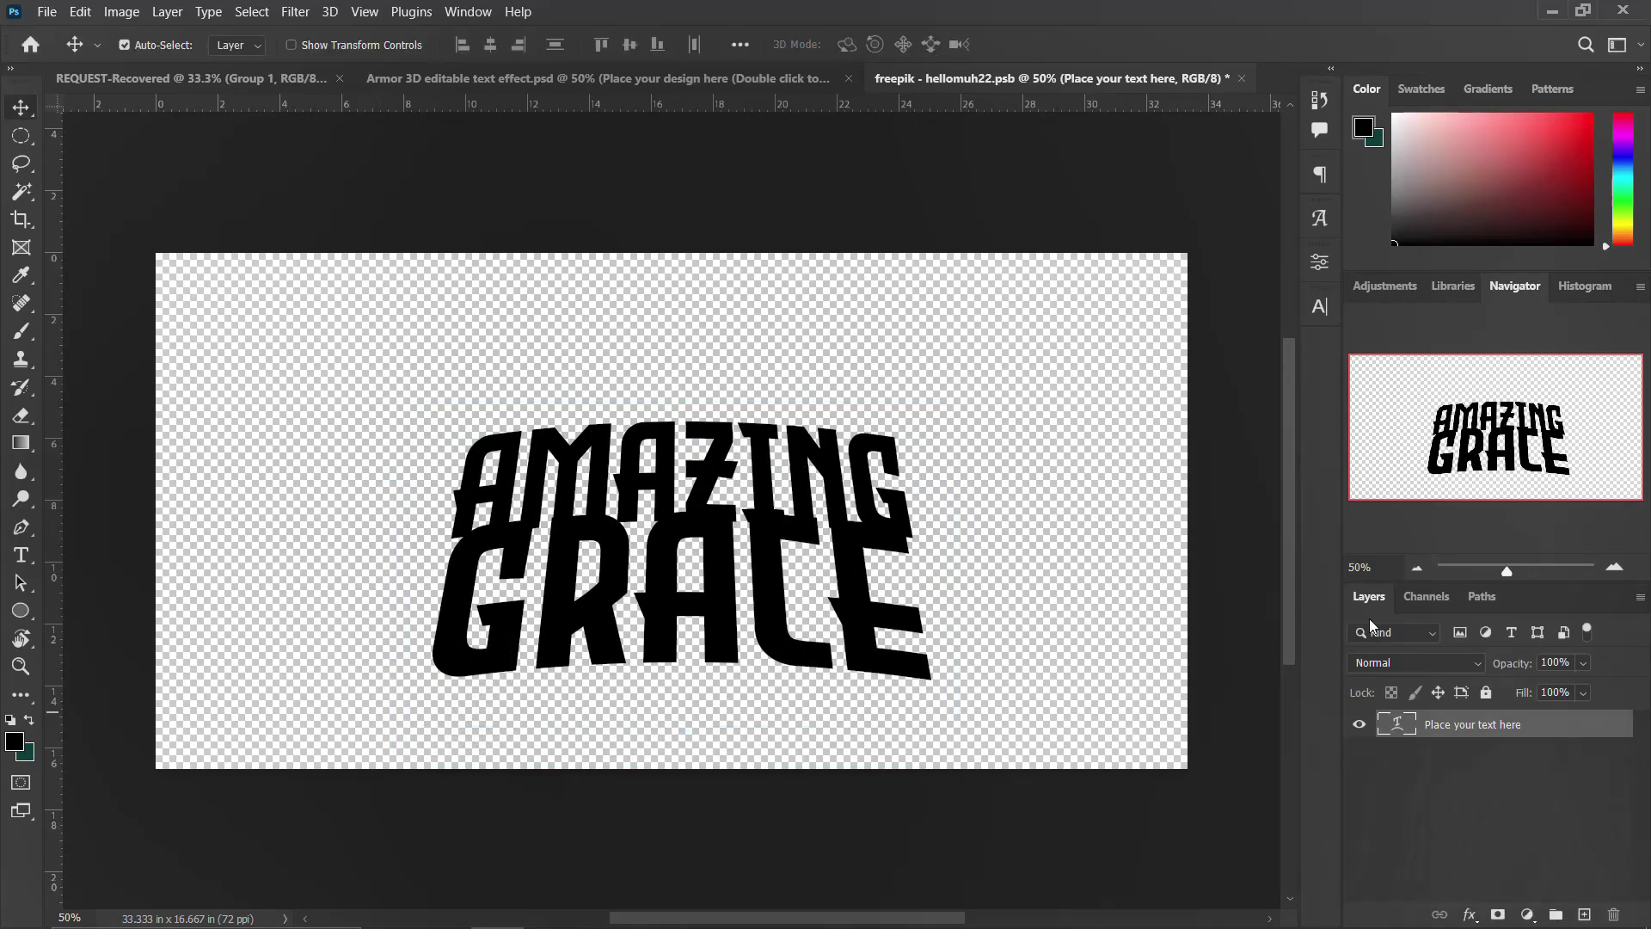
# Step: Set the leading of the scaled AMAZING GRACE text to 400 pt to separate its two lines
pyautogui.click(1320, 307)
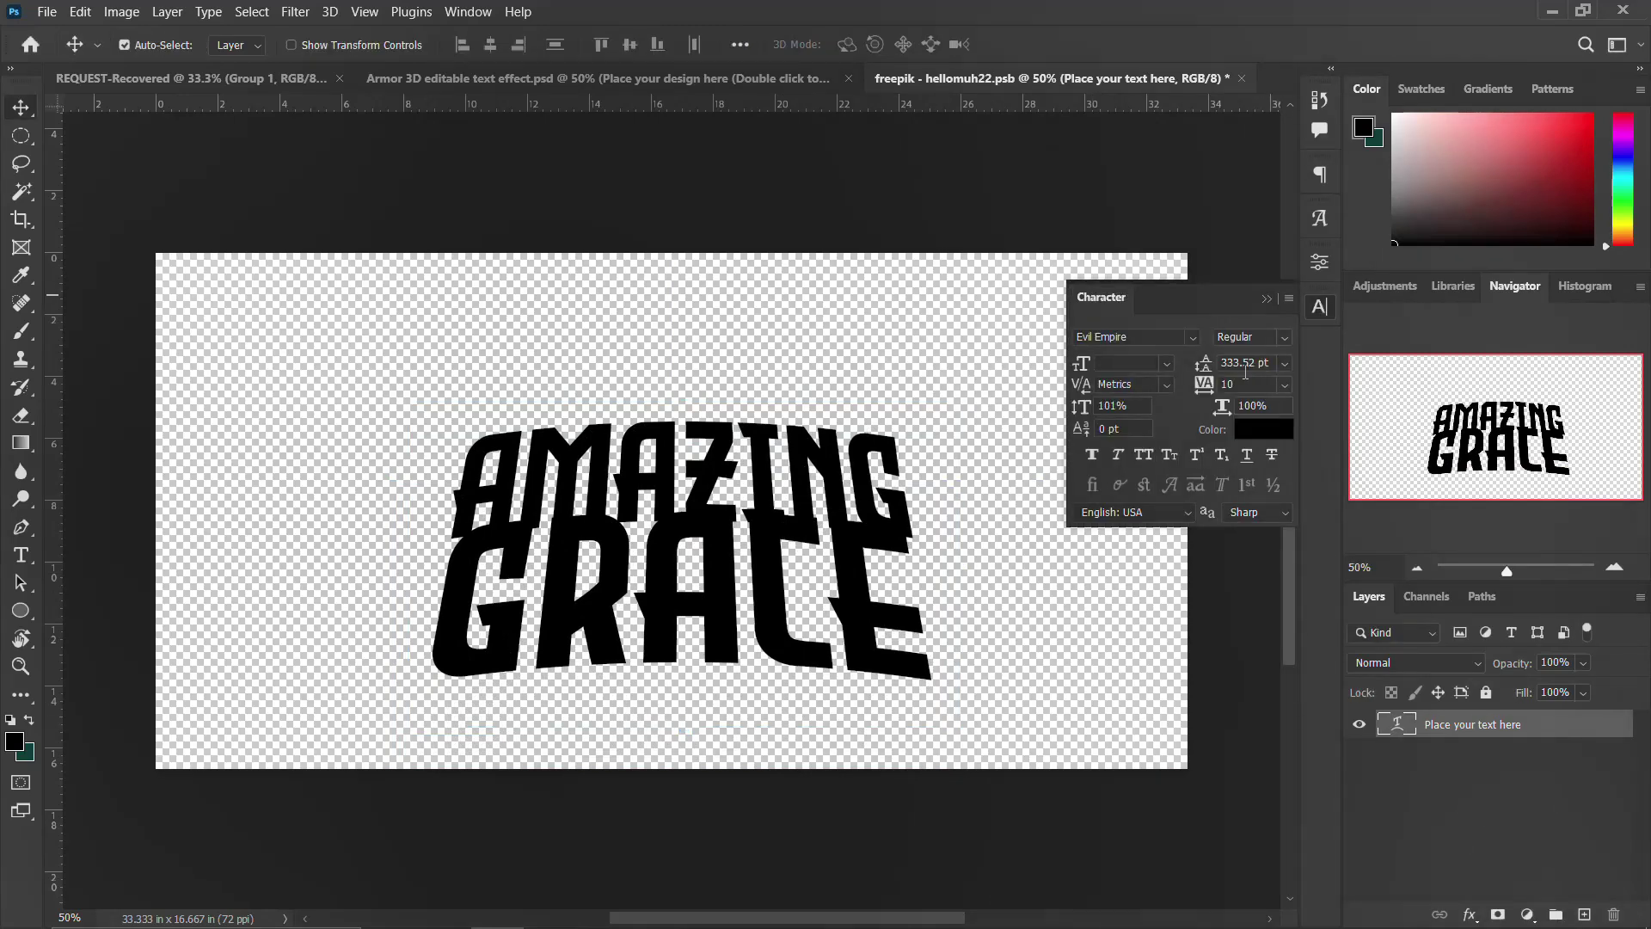
pyautogui.doubleClick(1245, 362)
pyautogui.write('400')
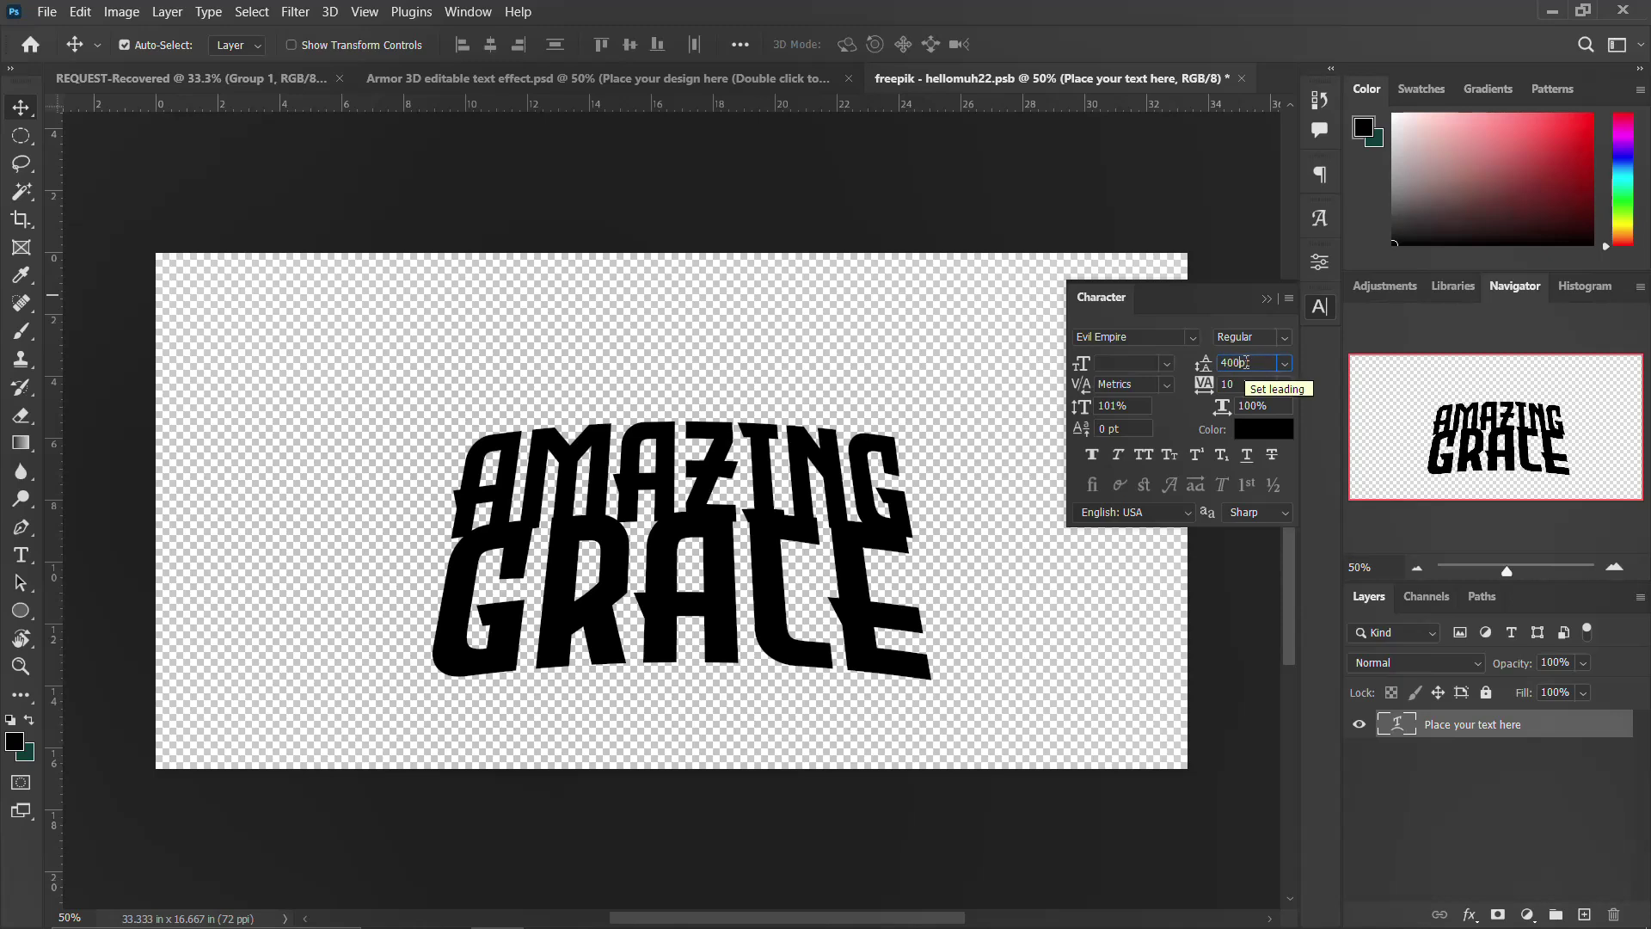
pyautogui.press('Return')
pyautogui.click(1323, 308)
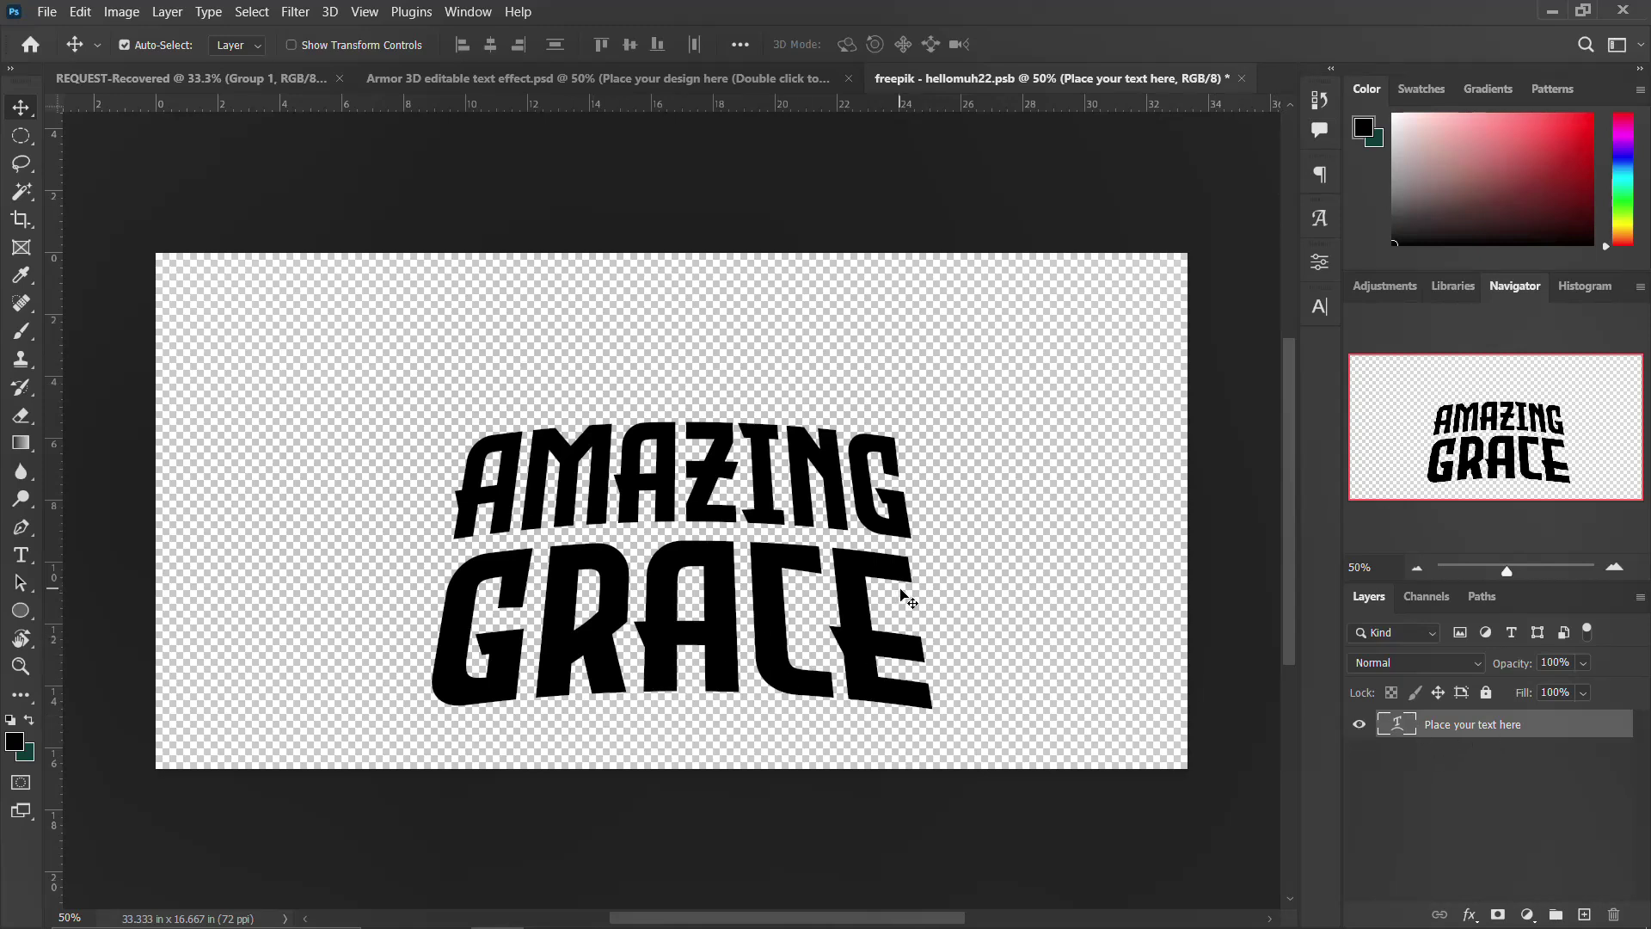
# Step: Save and close the edited smart object, and hide the Background group in the Armor text effect file
pyautogui.click(1241, 79)
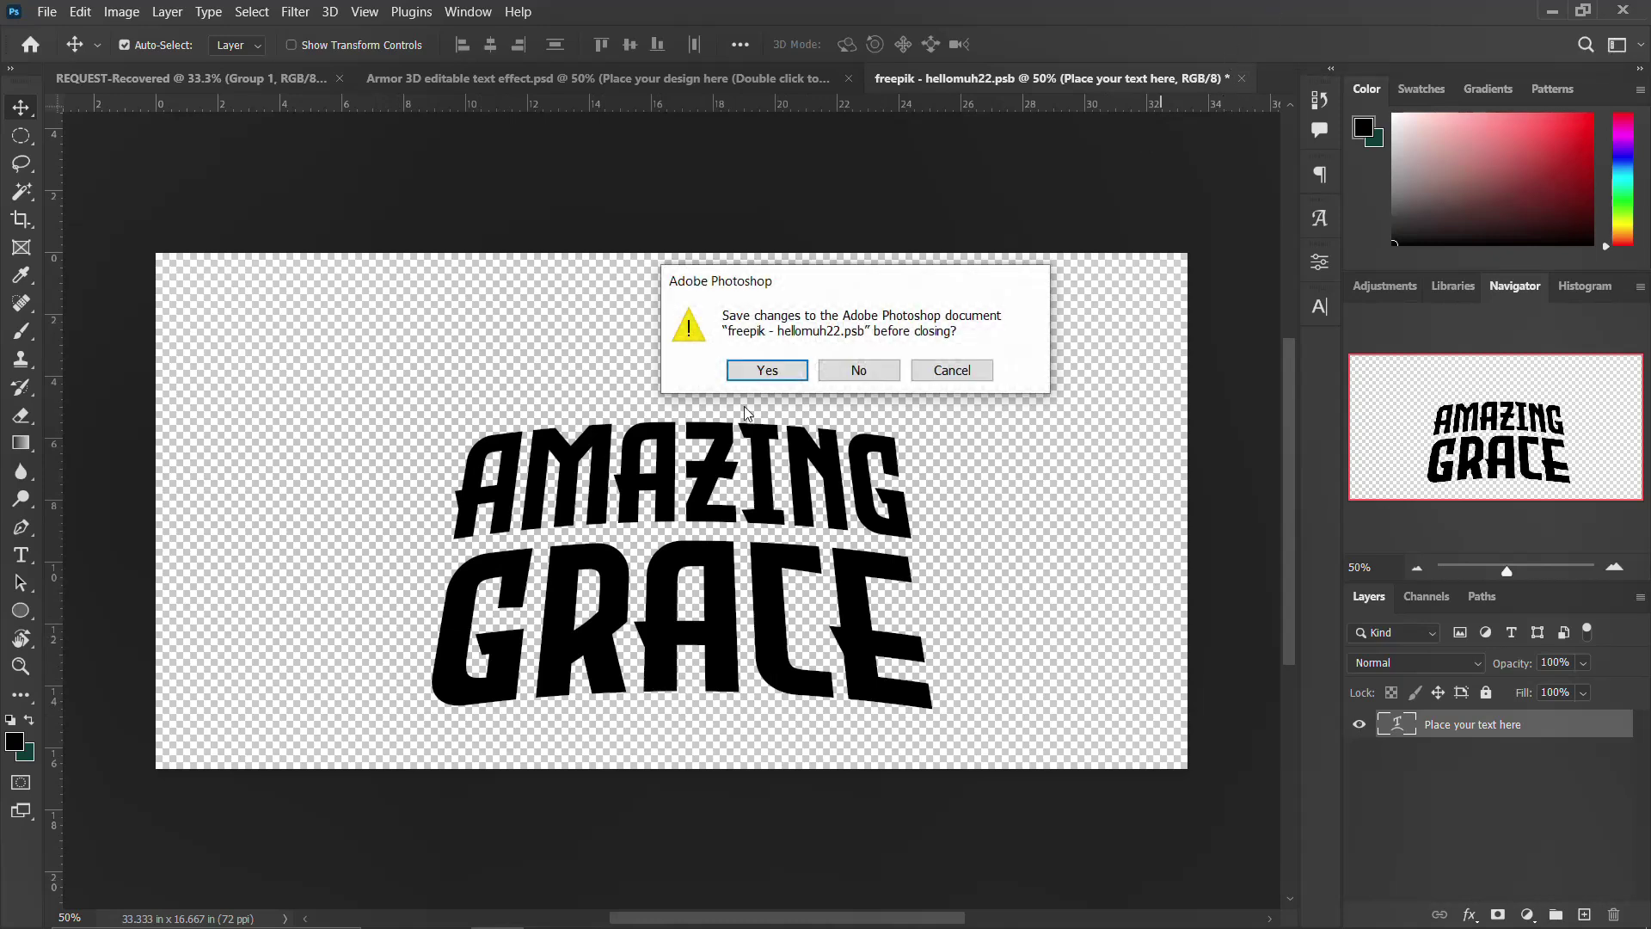
pyautogui.click(767, 369)
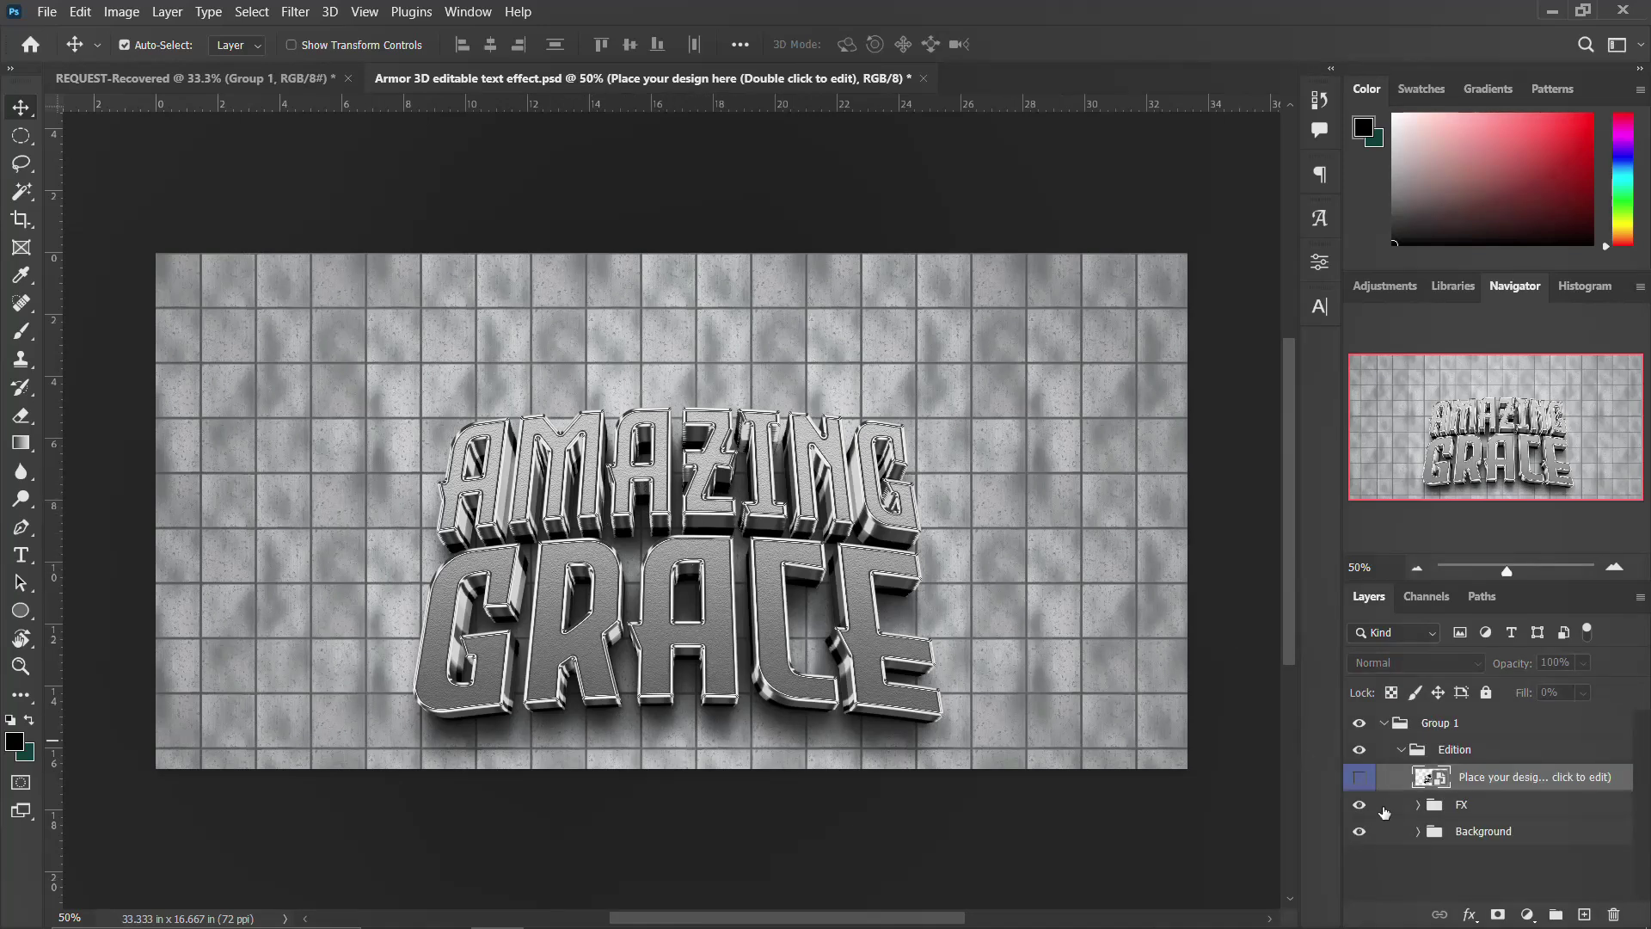
pyautogui.click(1359, 832)
# Step: Expand the FX group and toggle the visibility of its Surface, Border and Shadow groups to examine what each contributes
pyautogui.click(1417, 805)
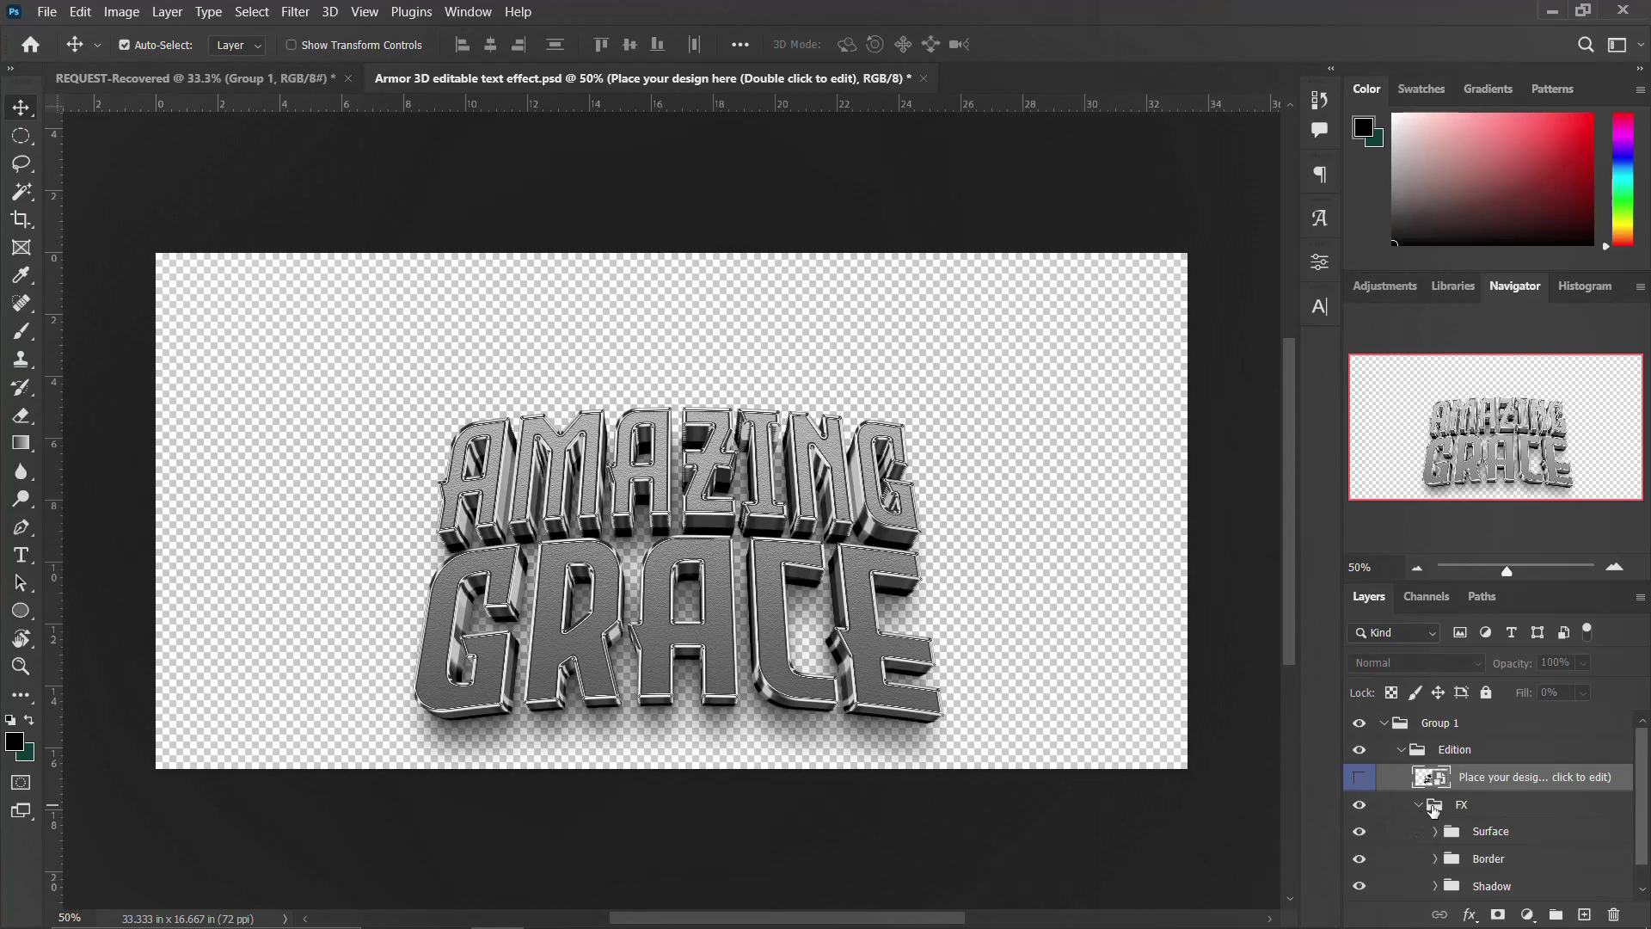
pyautogui.click(1359, 831)
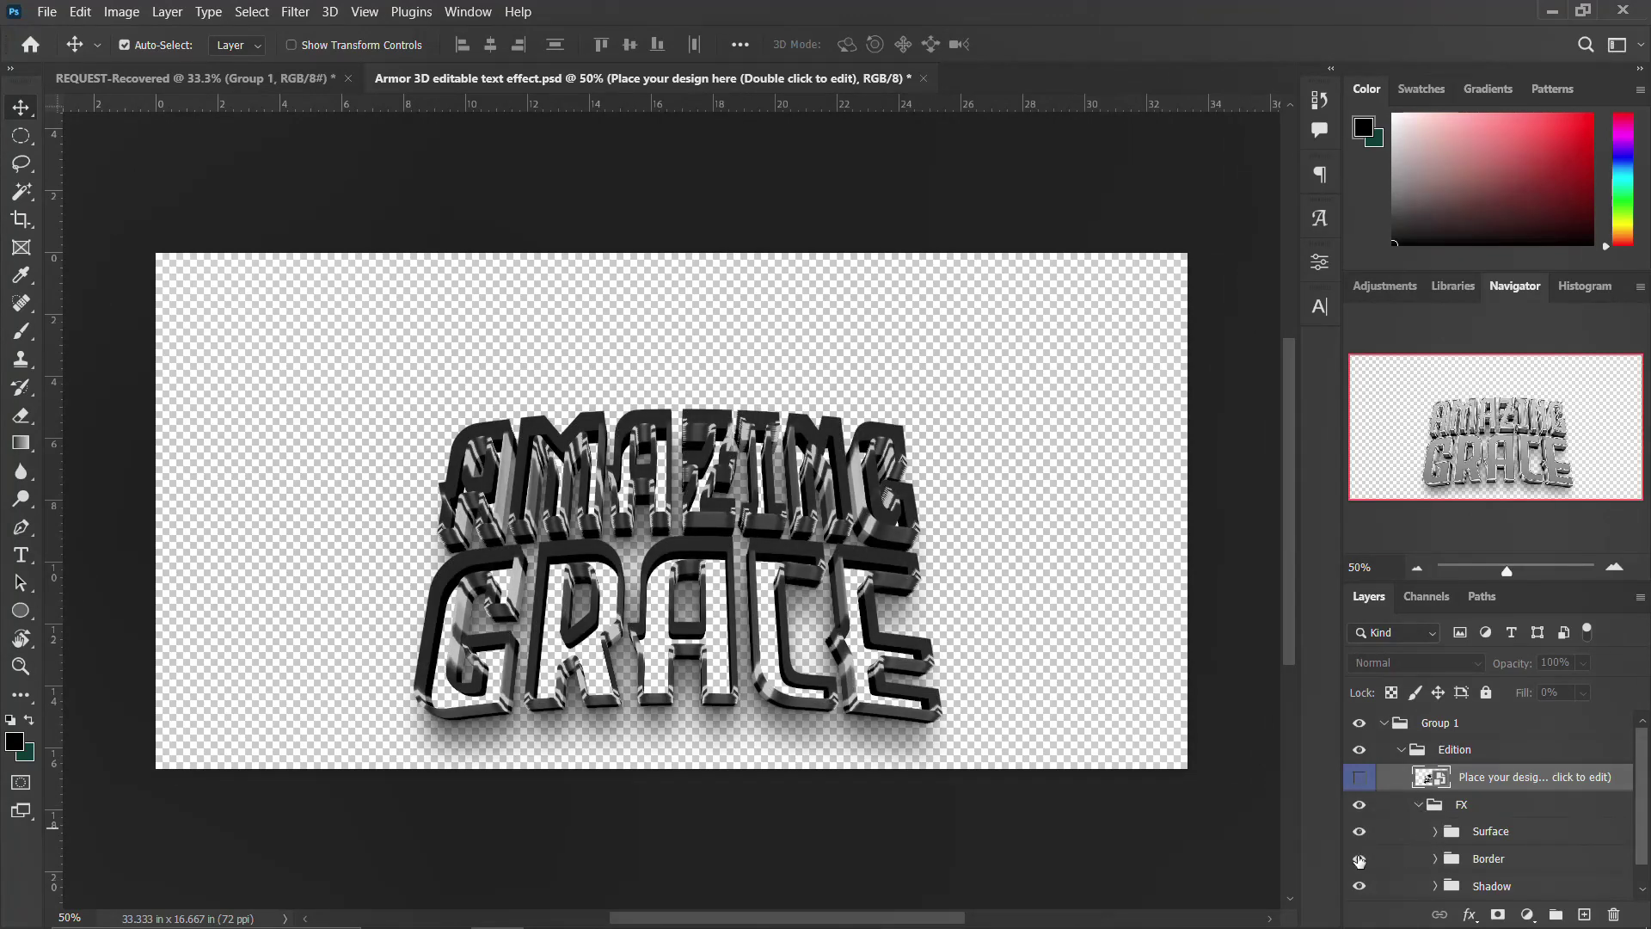
pyautogui.click(1359, 859)
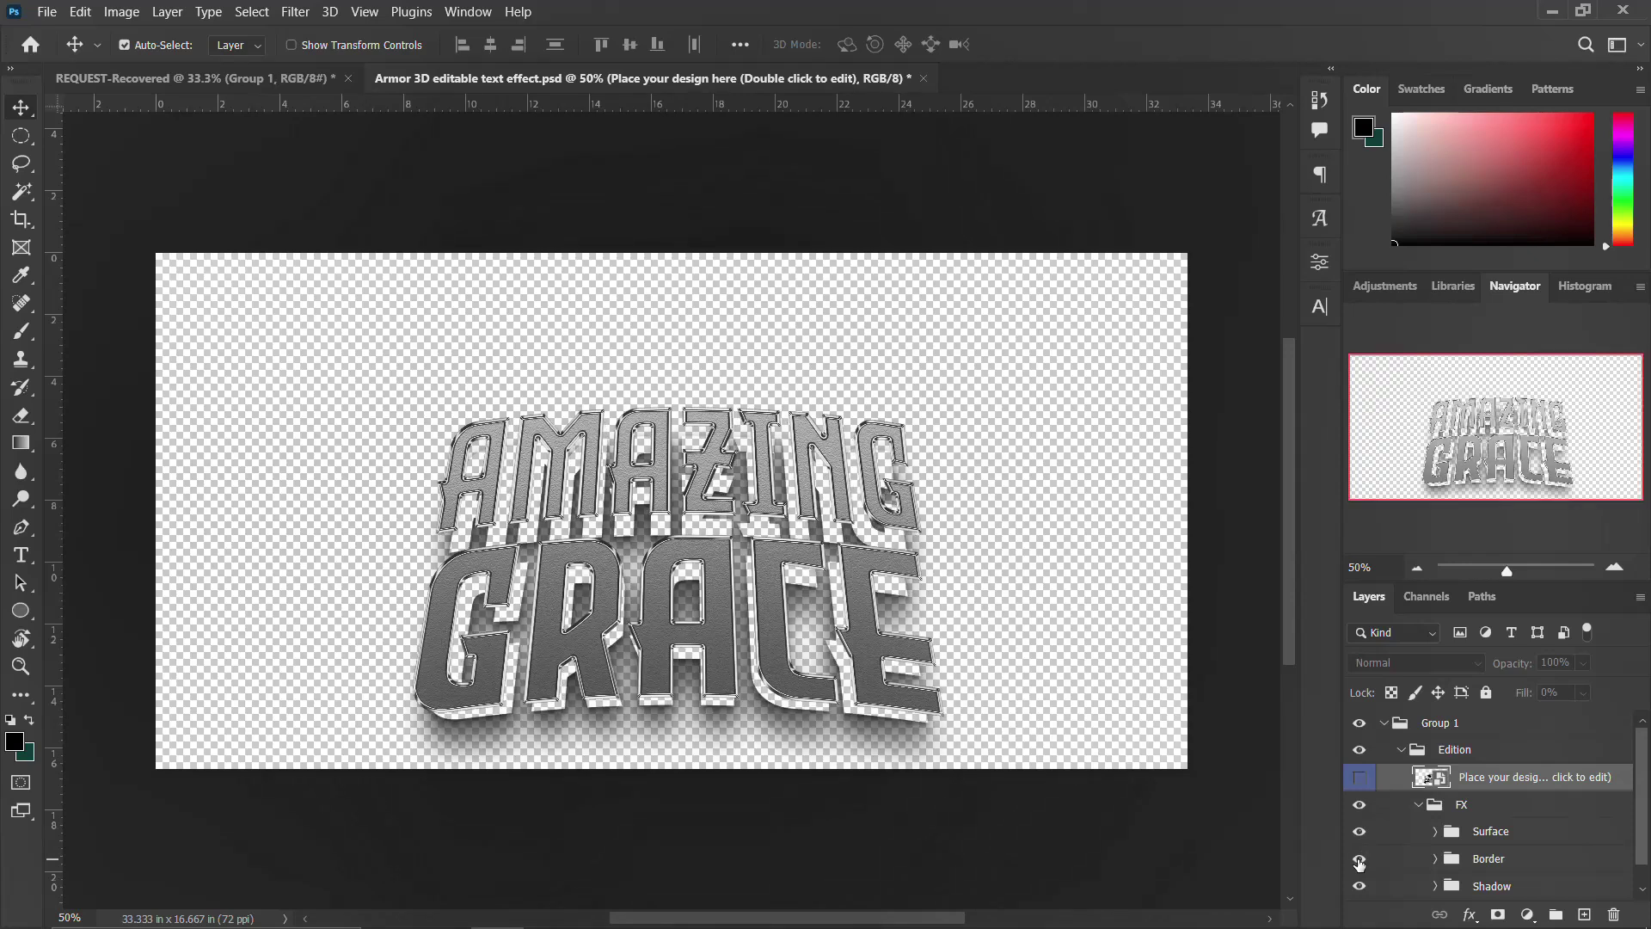
pyautogui.click(1359, 891)
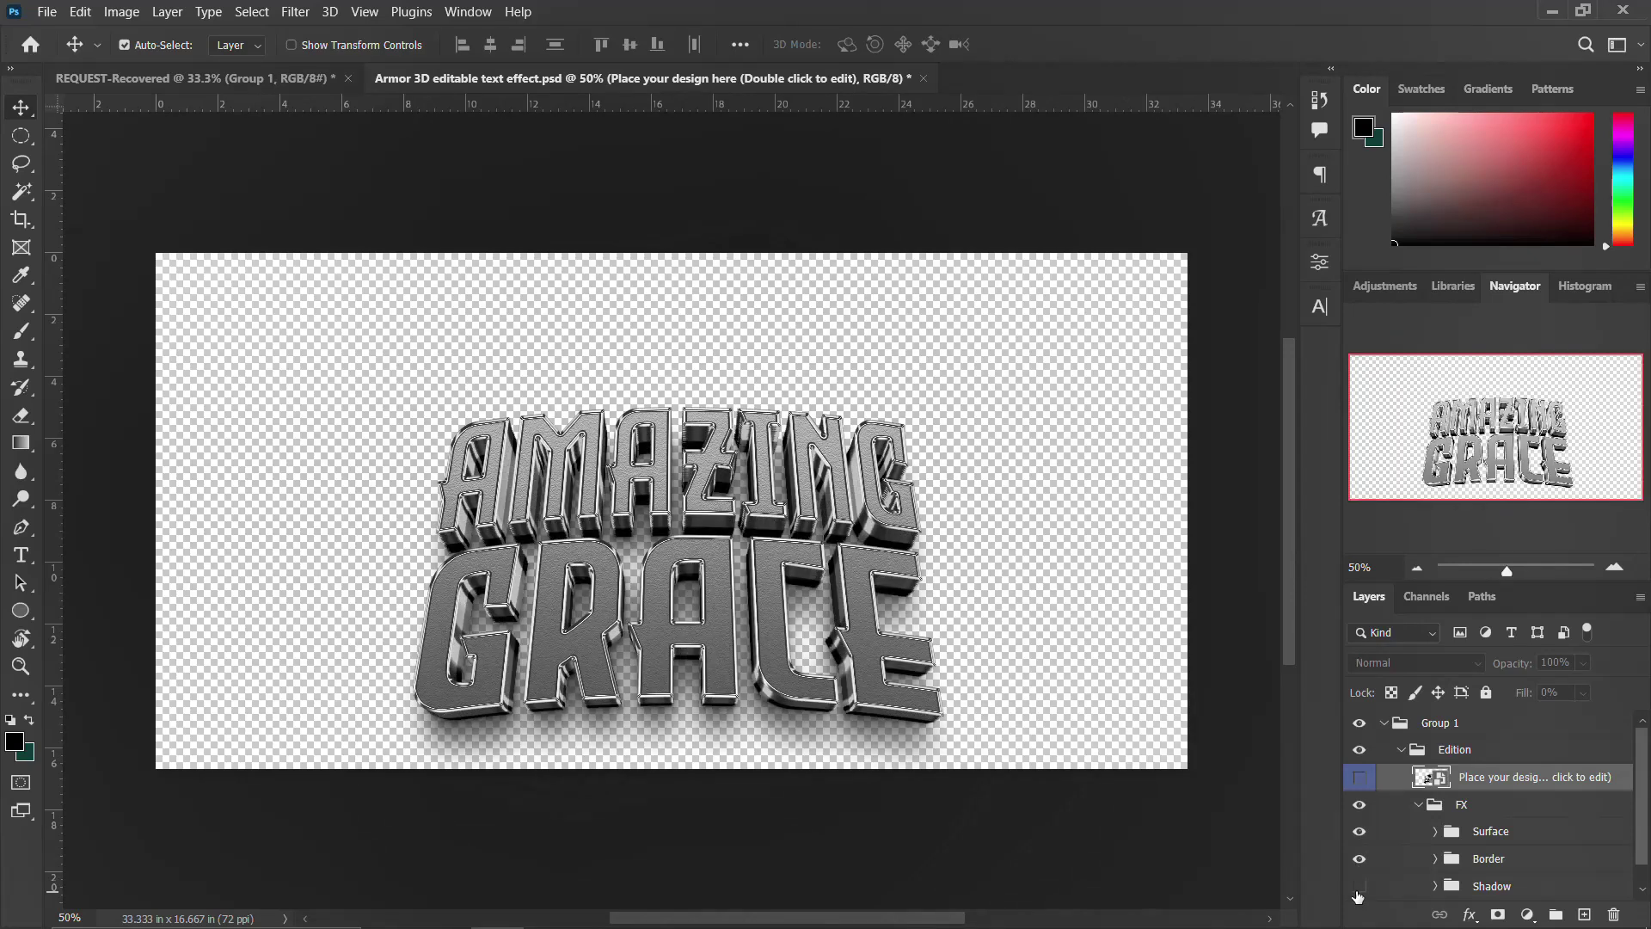
pyautogui.scroll(-1, 1452, 847)
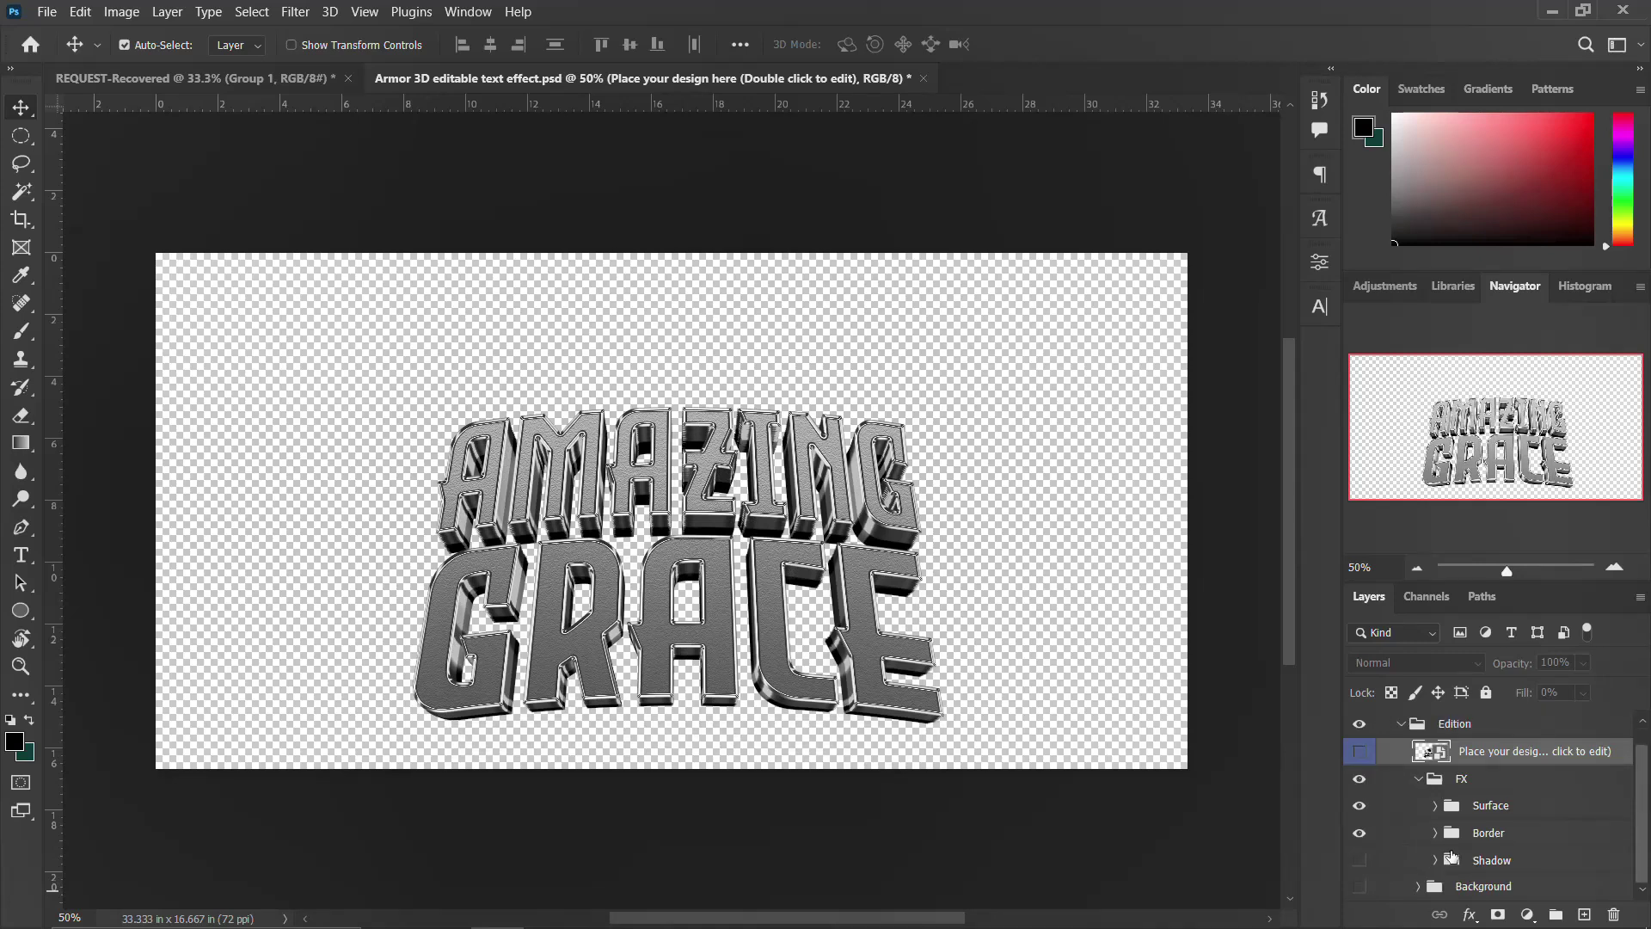
pyautogui.click(1360, 862)
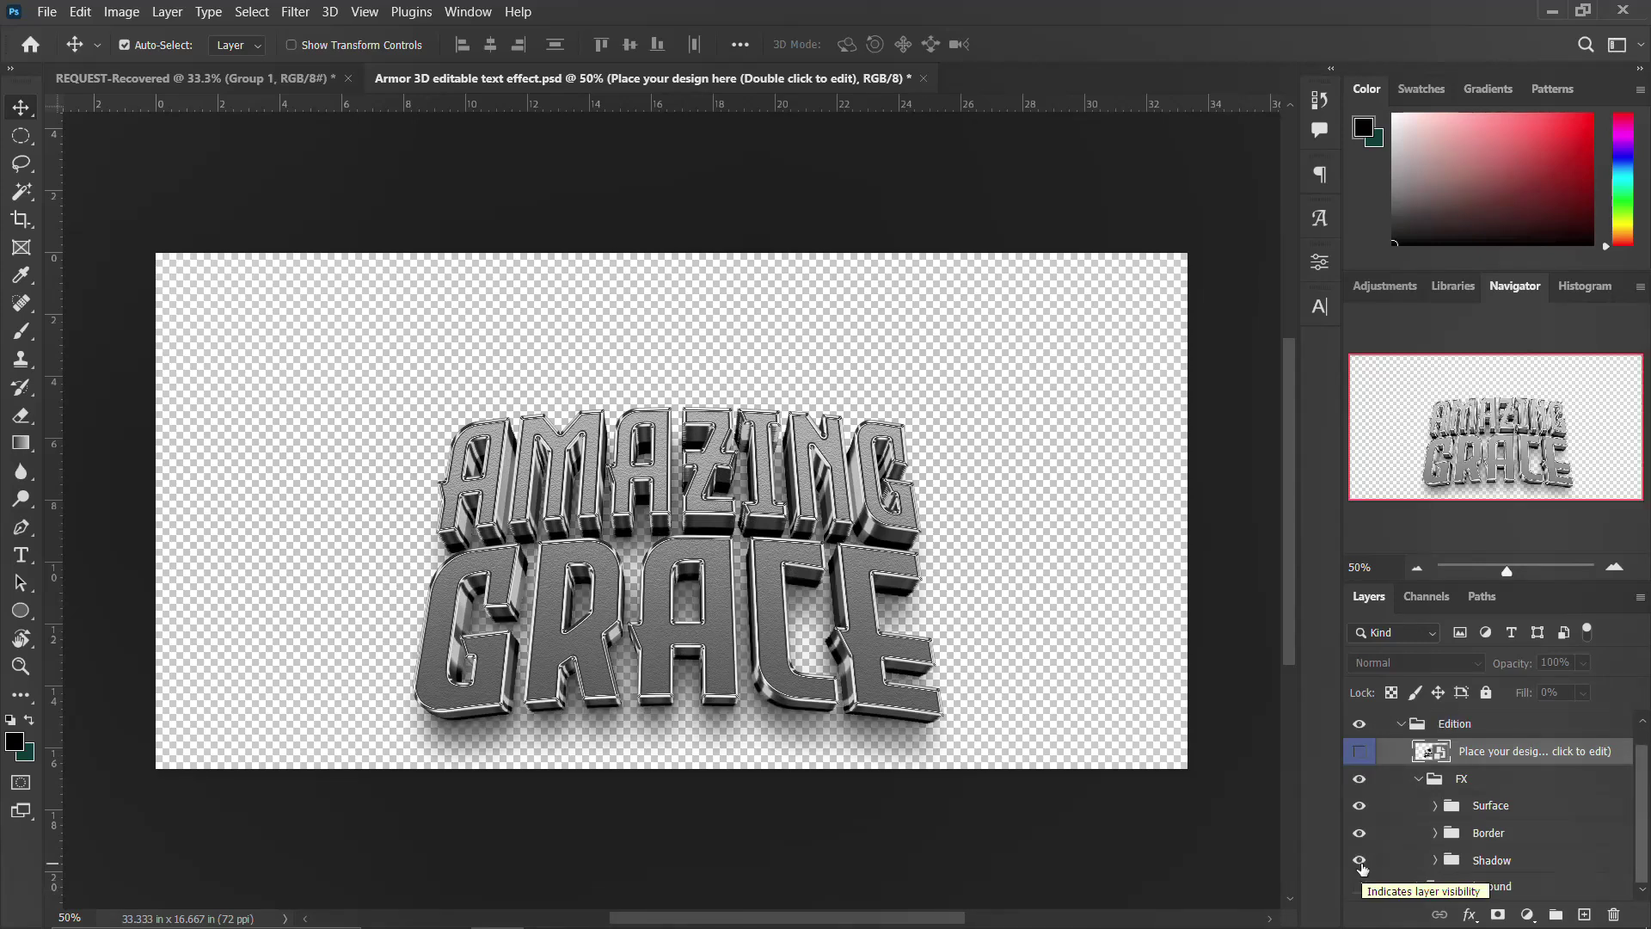
# Step: Hide the two lowest Shadow layers inside the Shadow group and collapse Group 1
pyautogui.click(1436, 859)
pyautogui.scroll(-5, 1427, 860)
pyautogui.click(1362, 861)
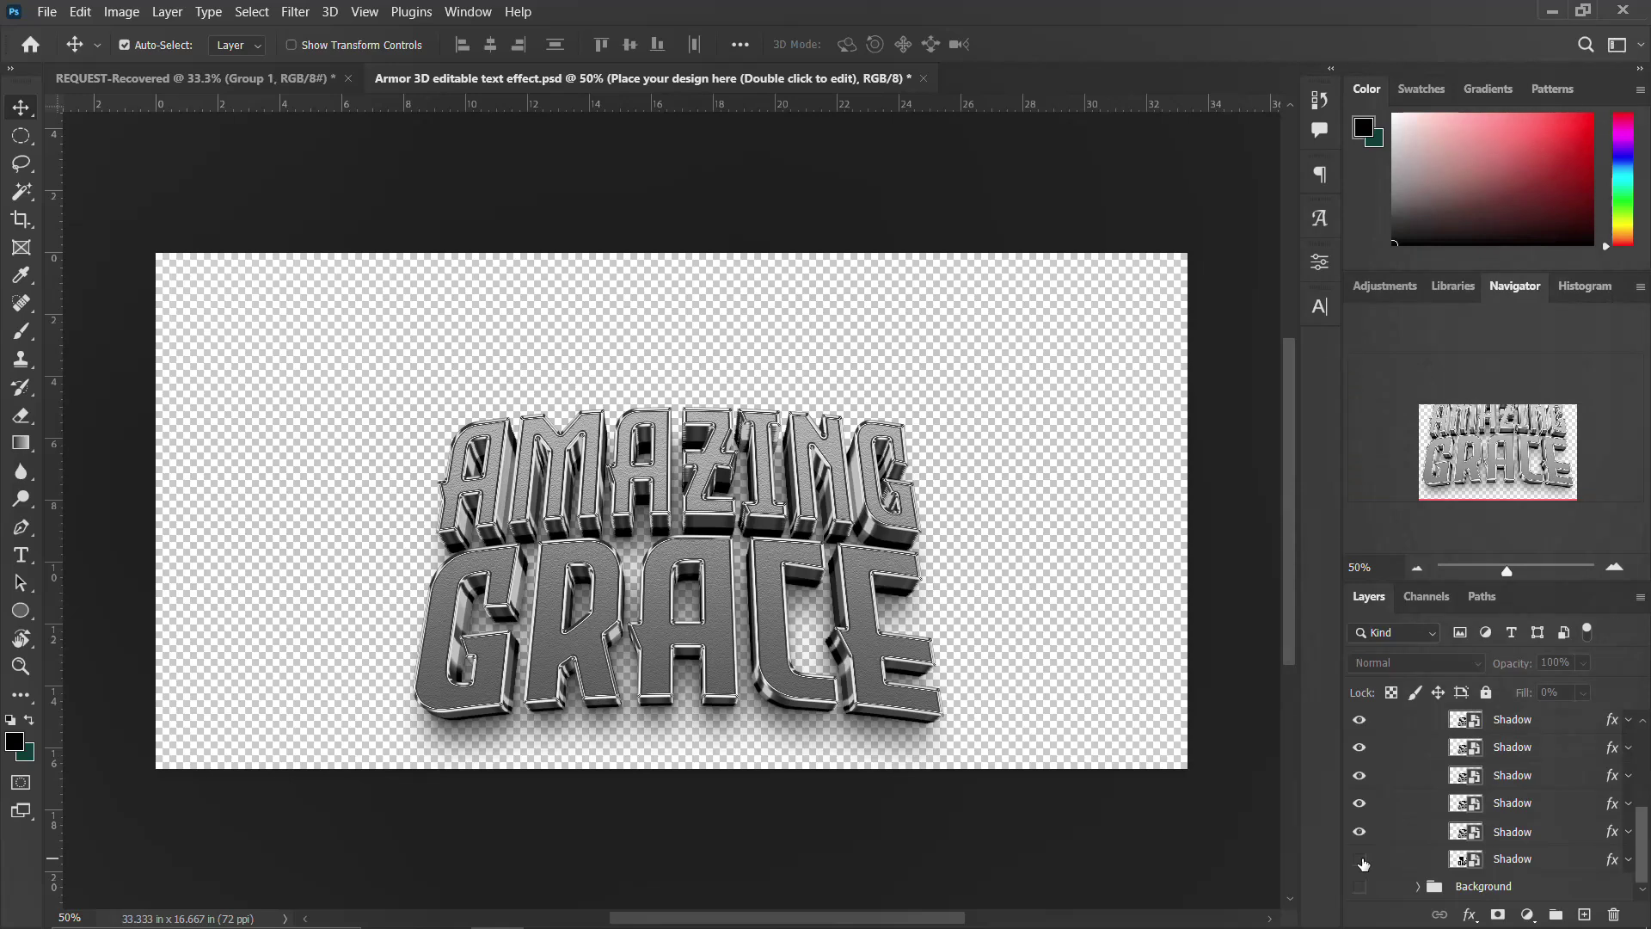
pyautogui.click(1360, 832)
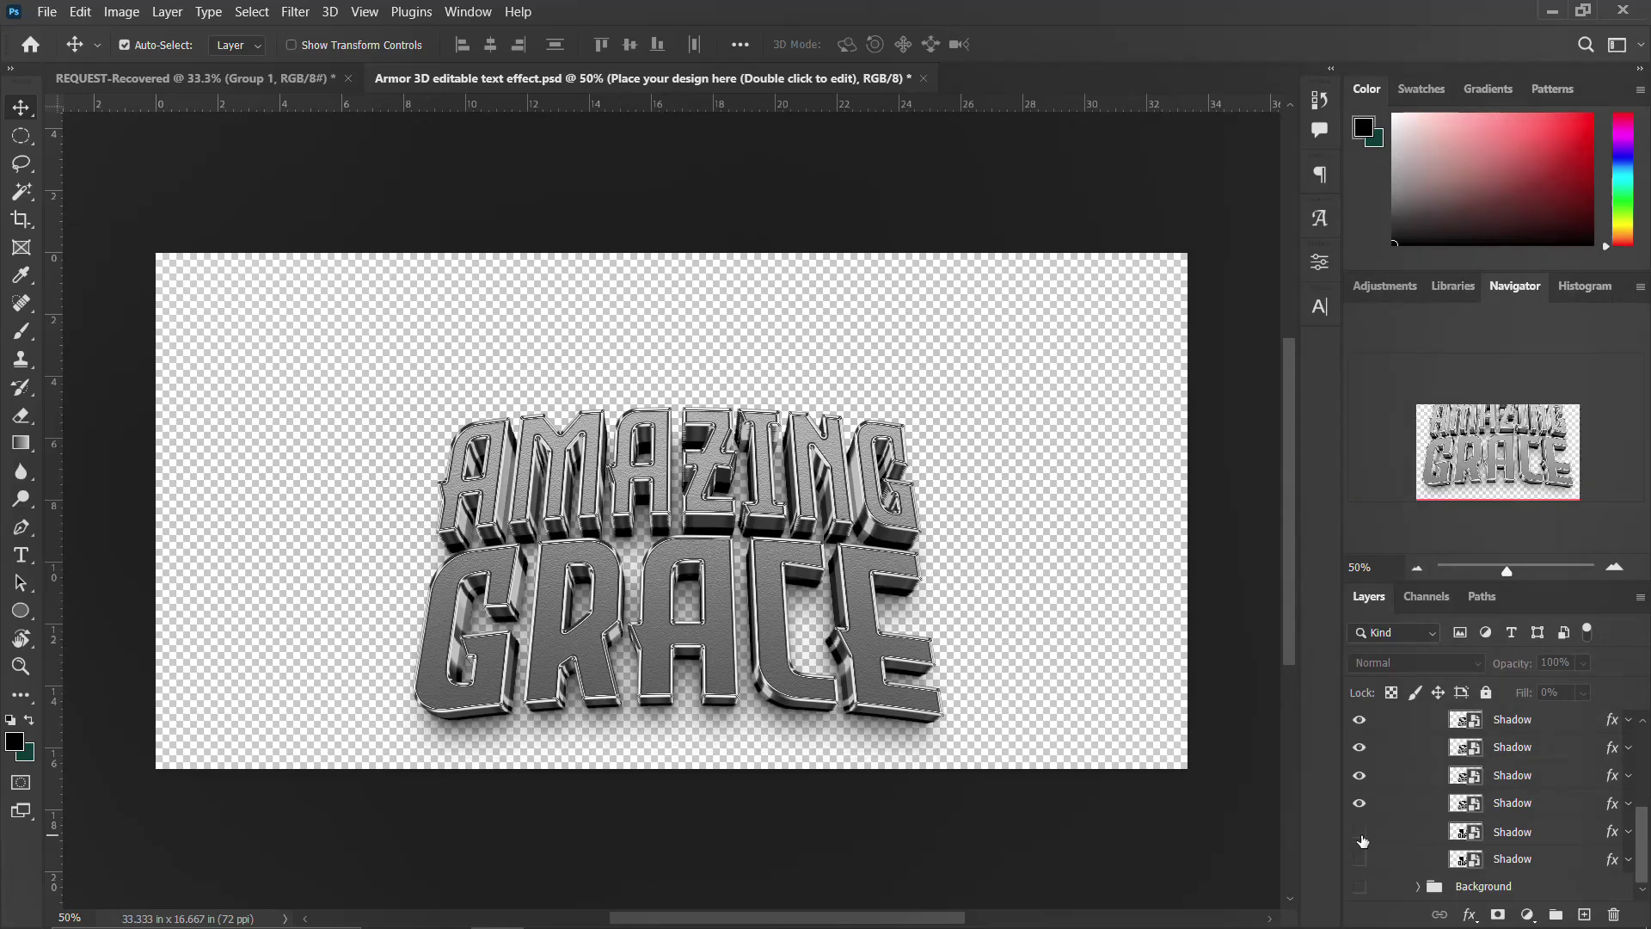
pyautogui.scroll(2, 1373, 761)
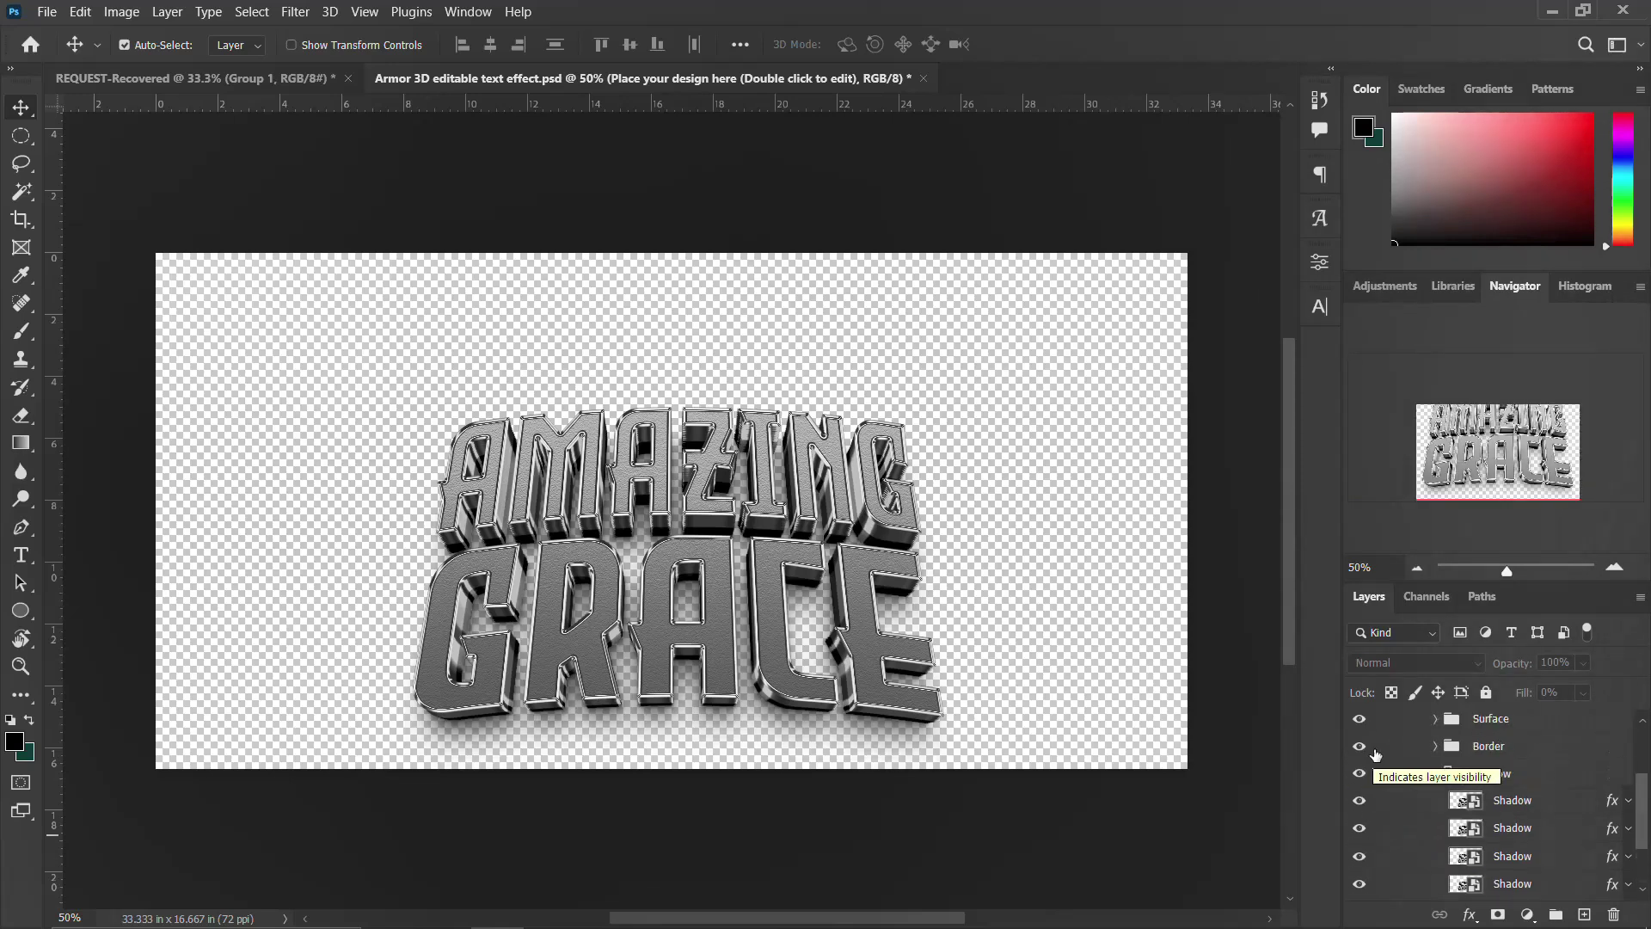
pyautogui.scroll(3, 1375, 754)
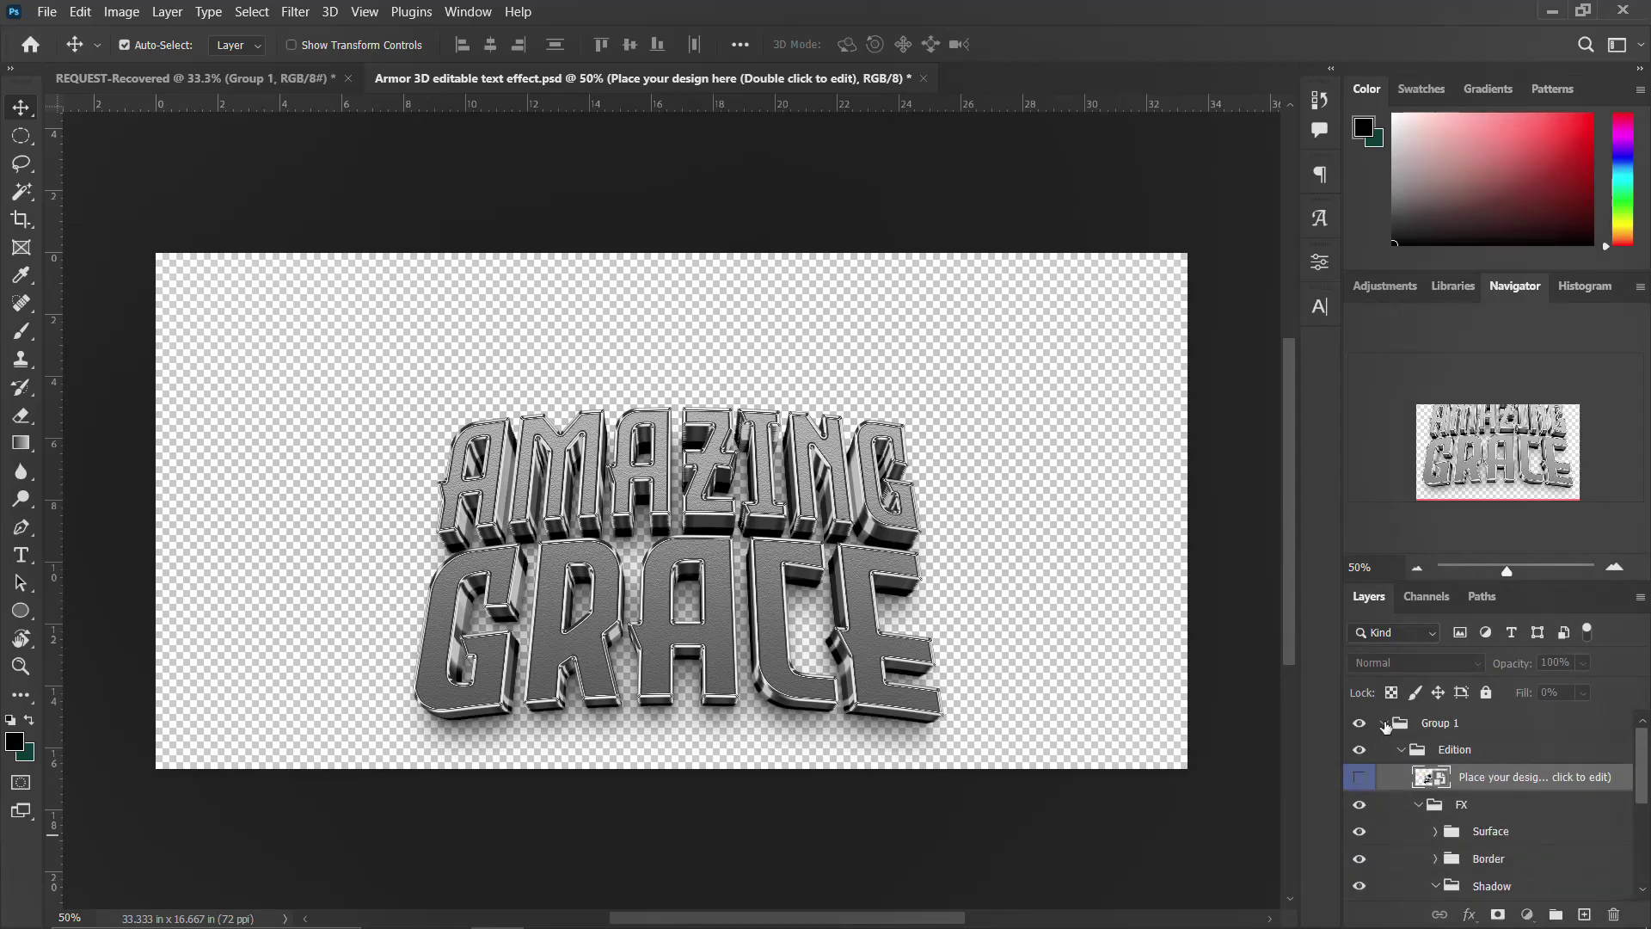
pyautogui.click(1385, 723)
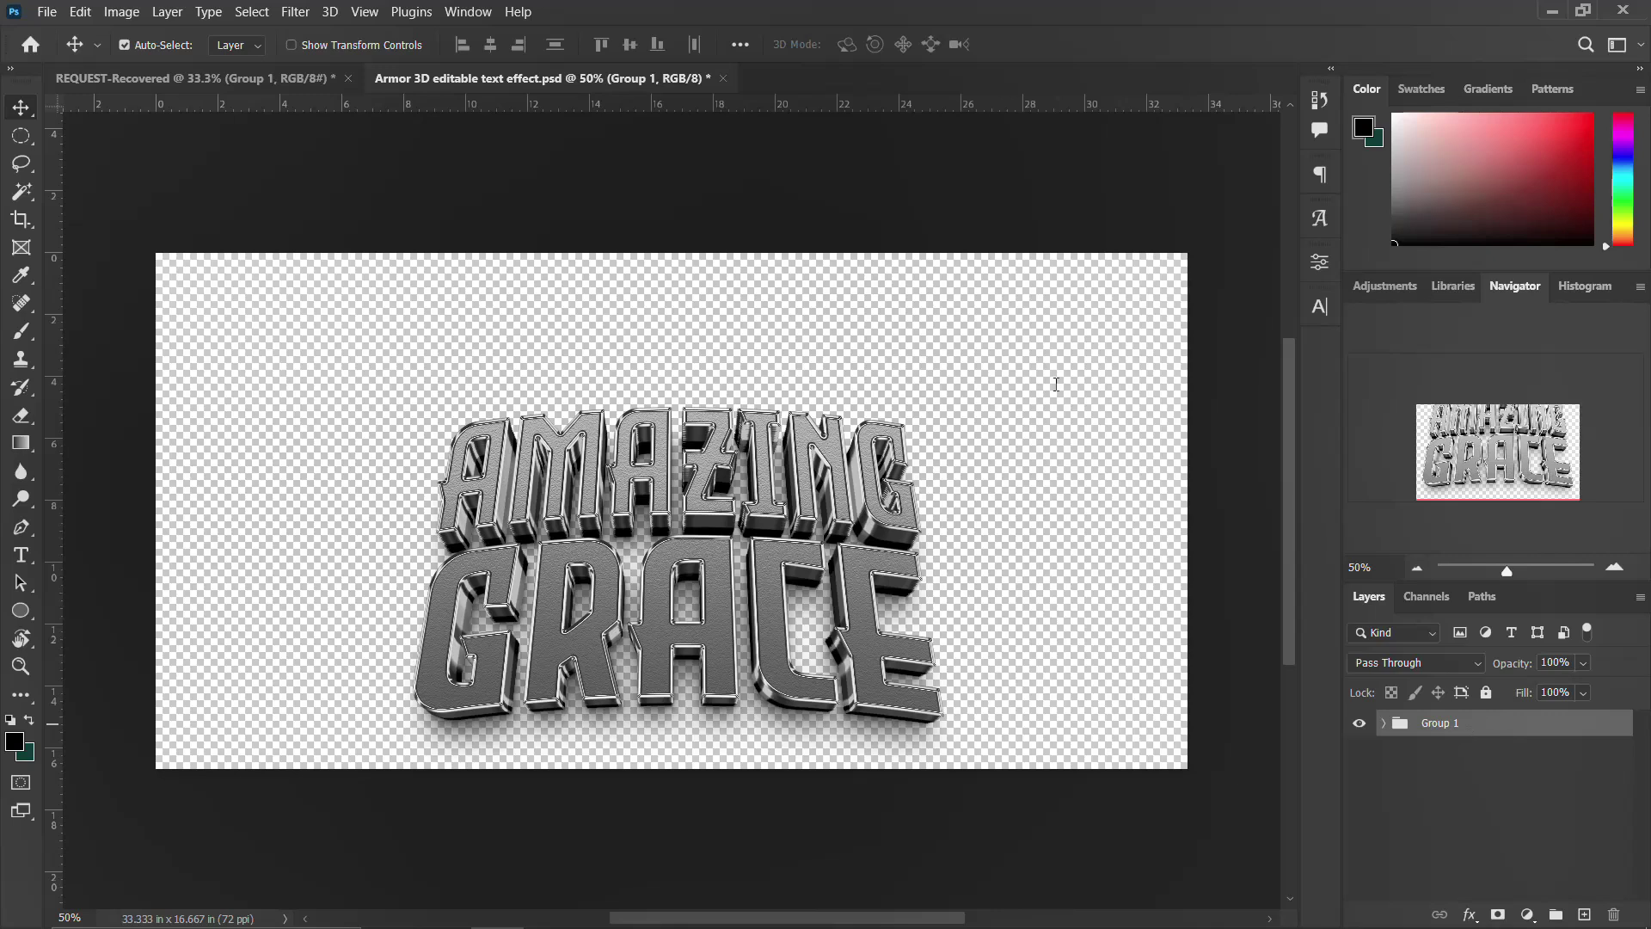
# Step: Move the whole AMAZING GRACE group slightly up to the vertical middle of the canvas and commit the transform
pyautogui.hotkey('ctrl', 't')
pyautogui.moveTo(705, 567); pyautogui.dragTo(705, 540)
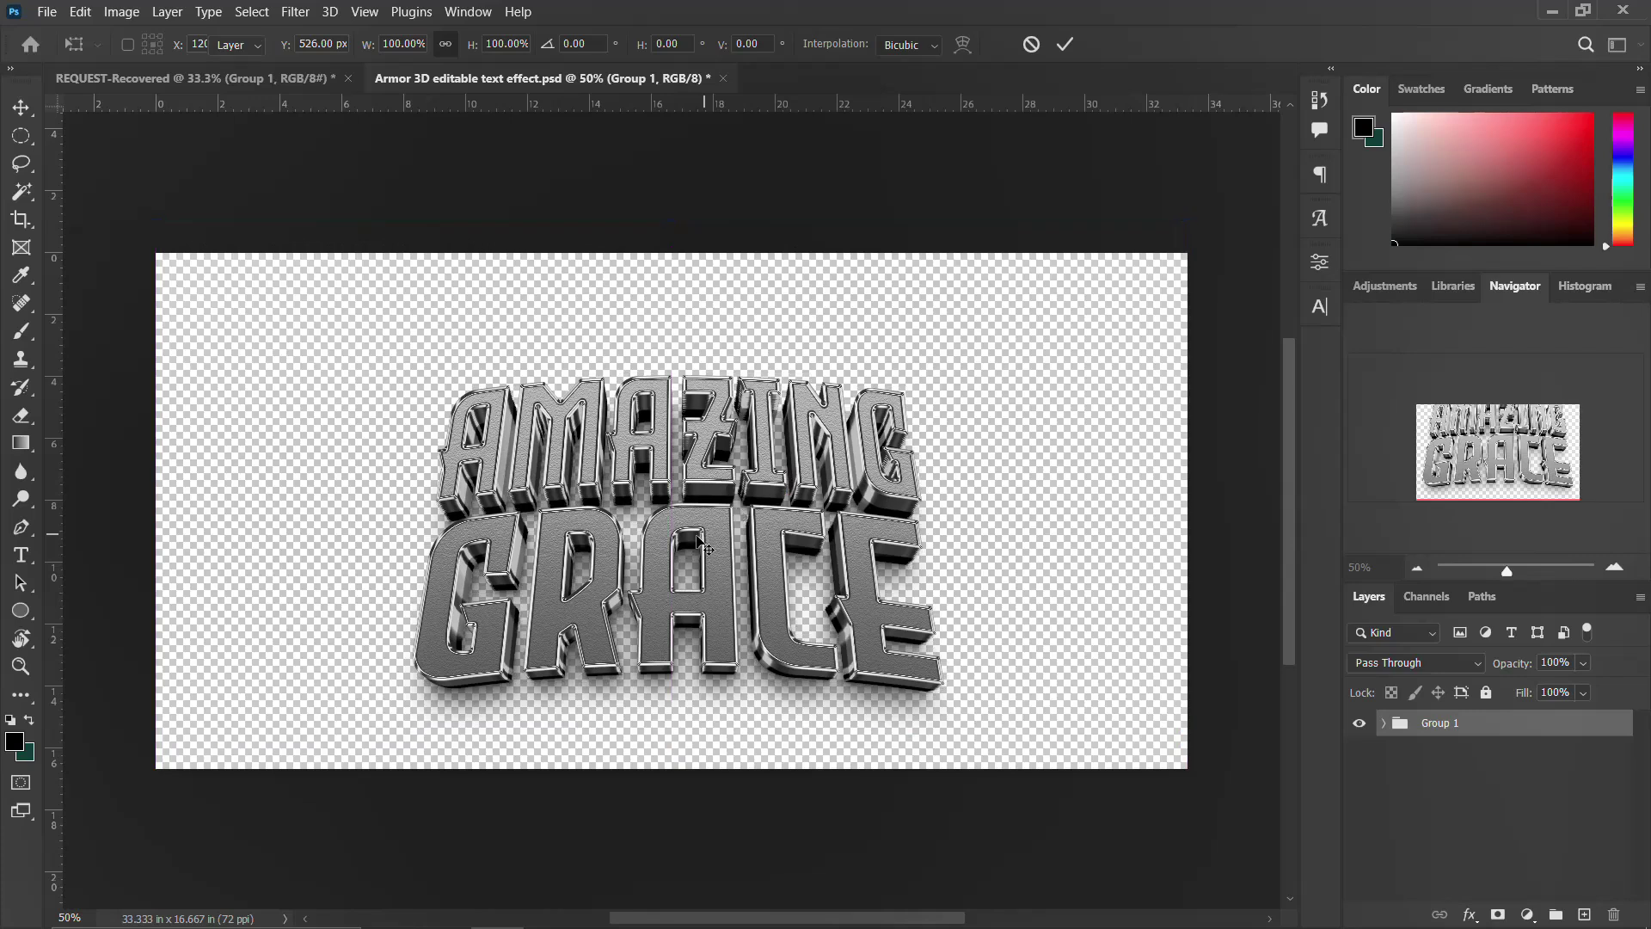
pyautogui.press('Return')
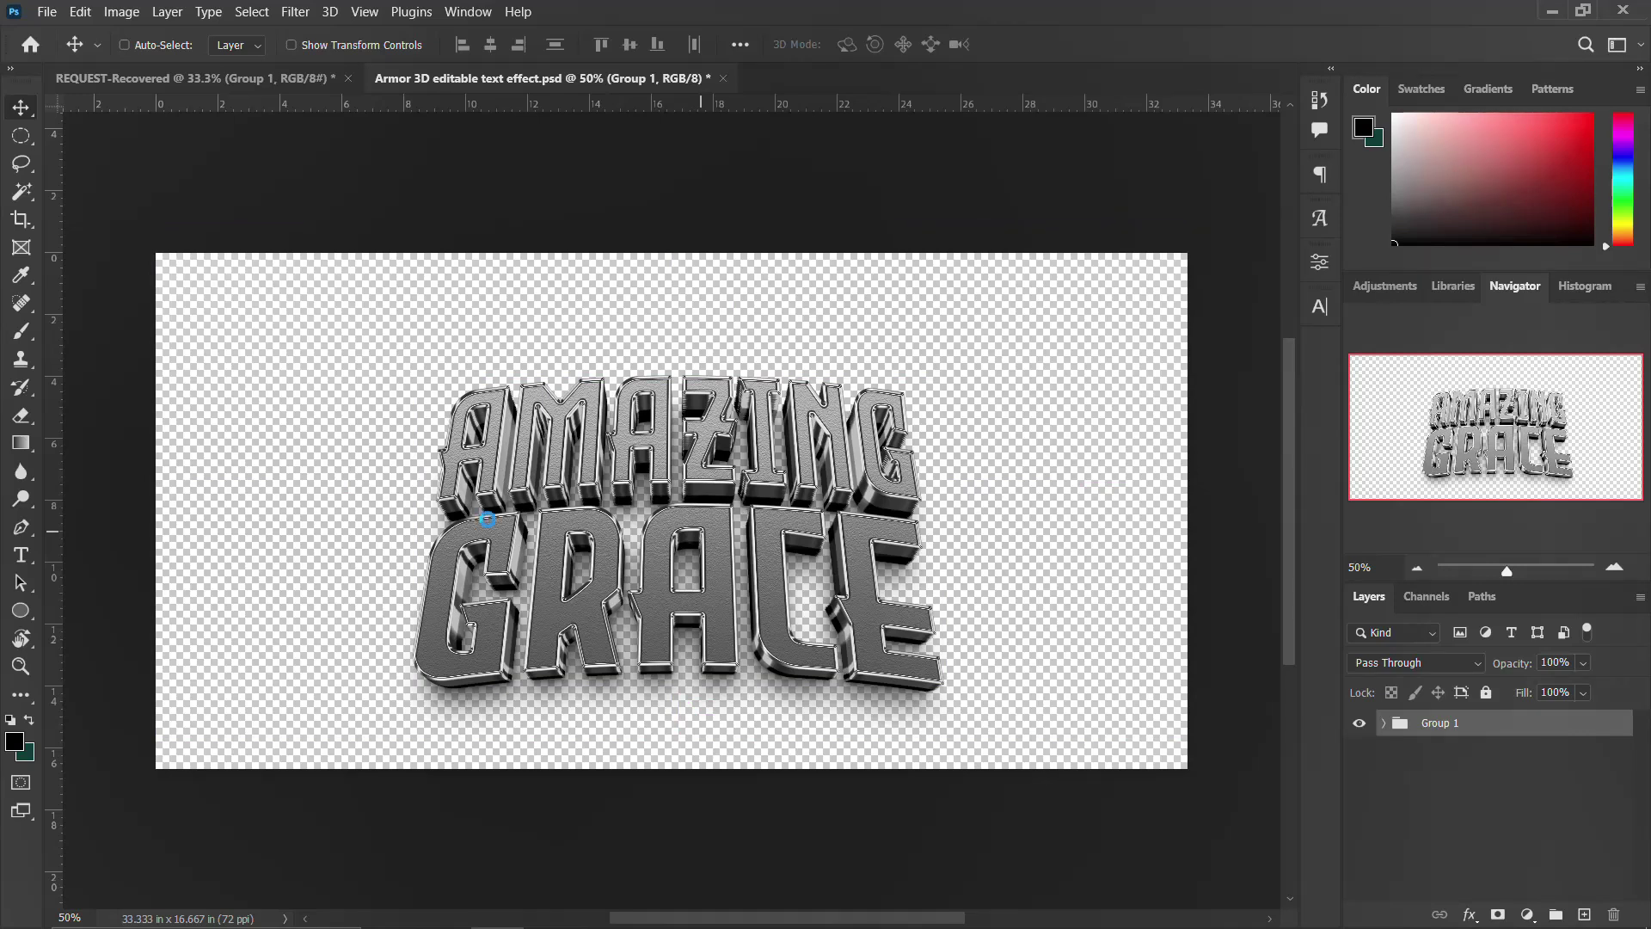
# Step: Save the document to the Desktop as a Photoshop file named Armor 3D editable text effect
pyautogui.hotkey('ctrl', 'shift', 's')
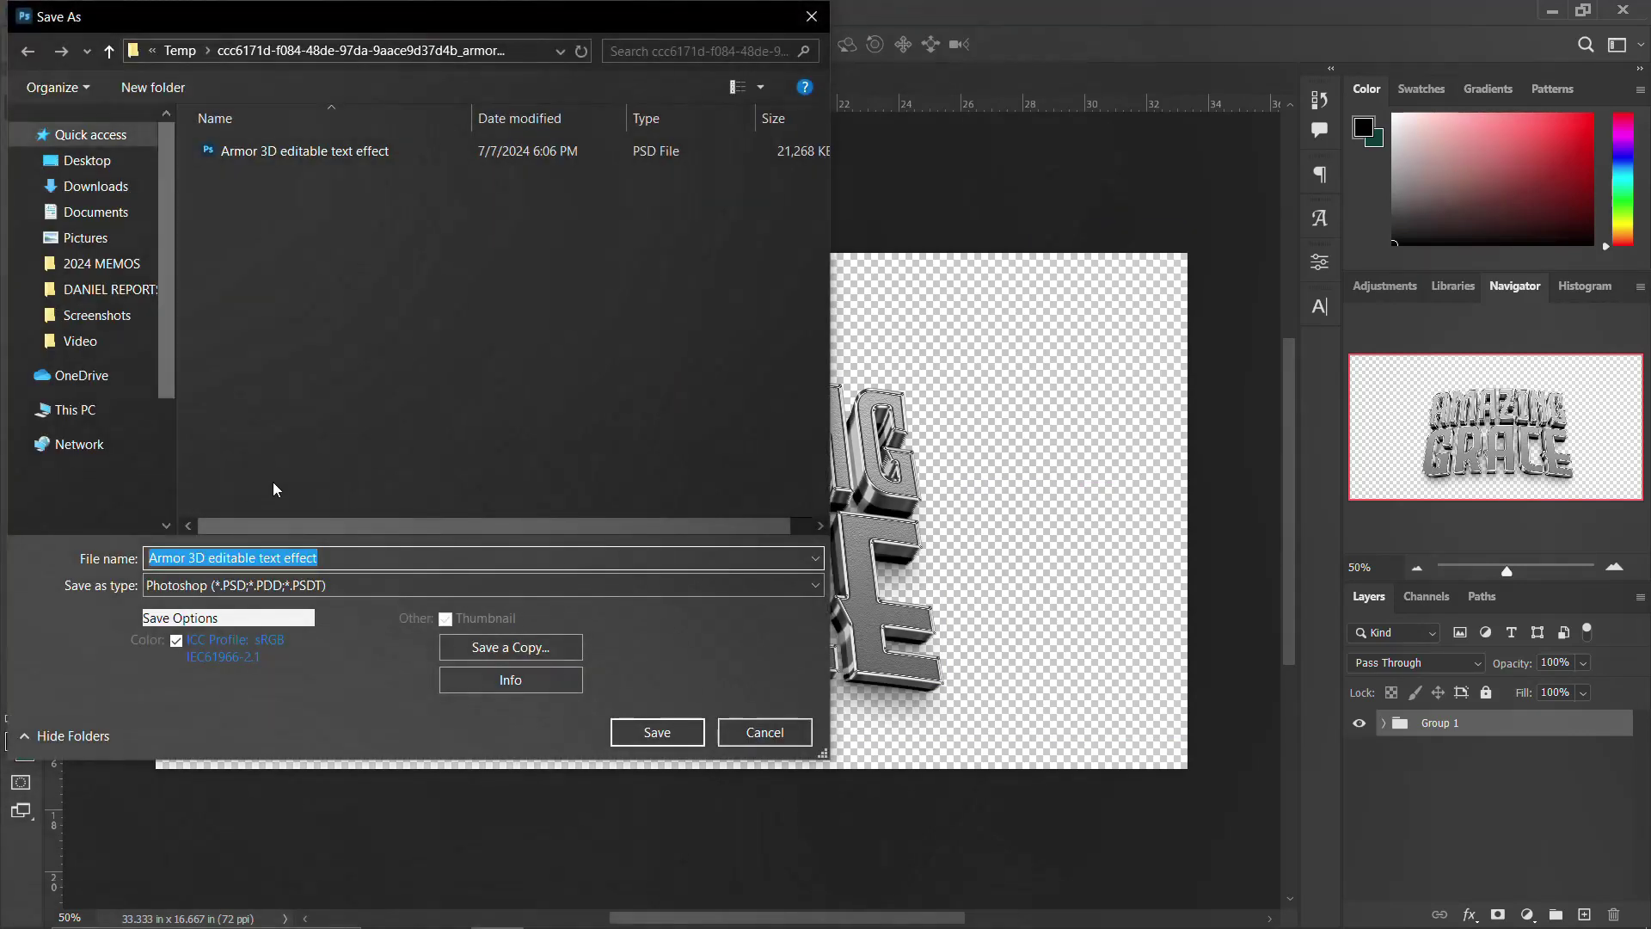
pyautogui.click(88, 159)
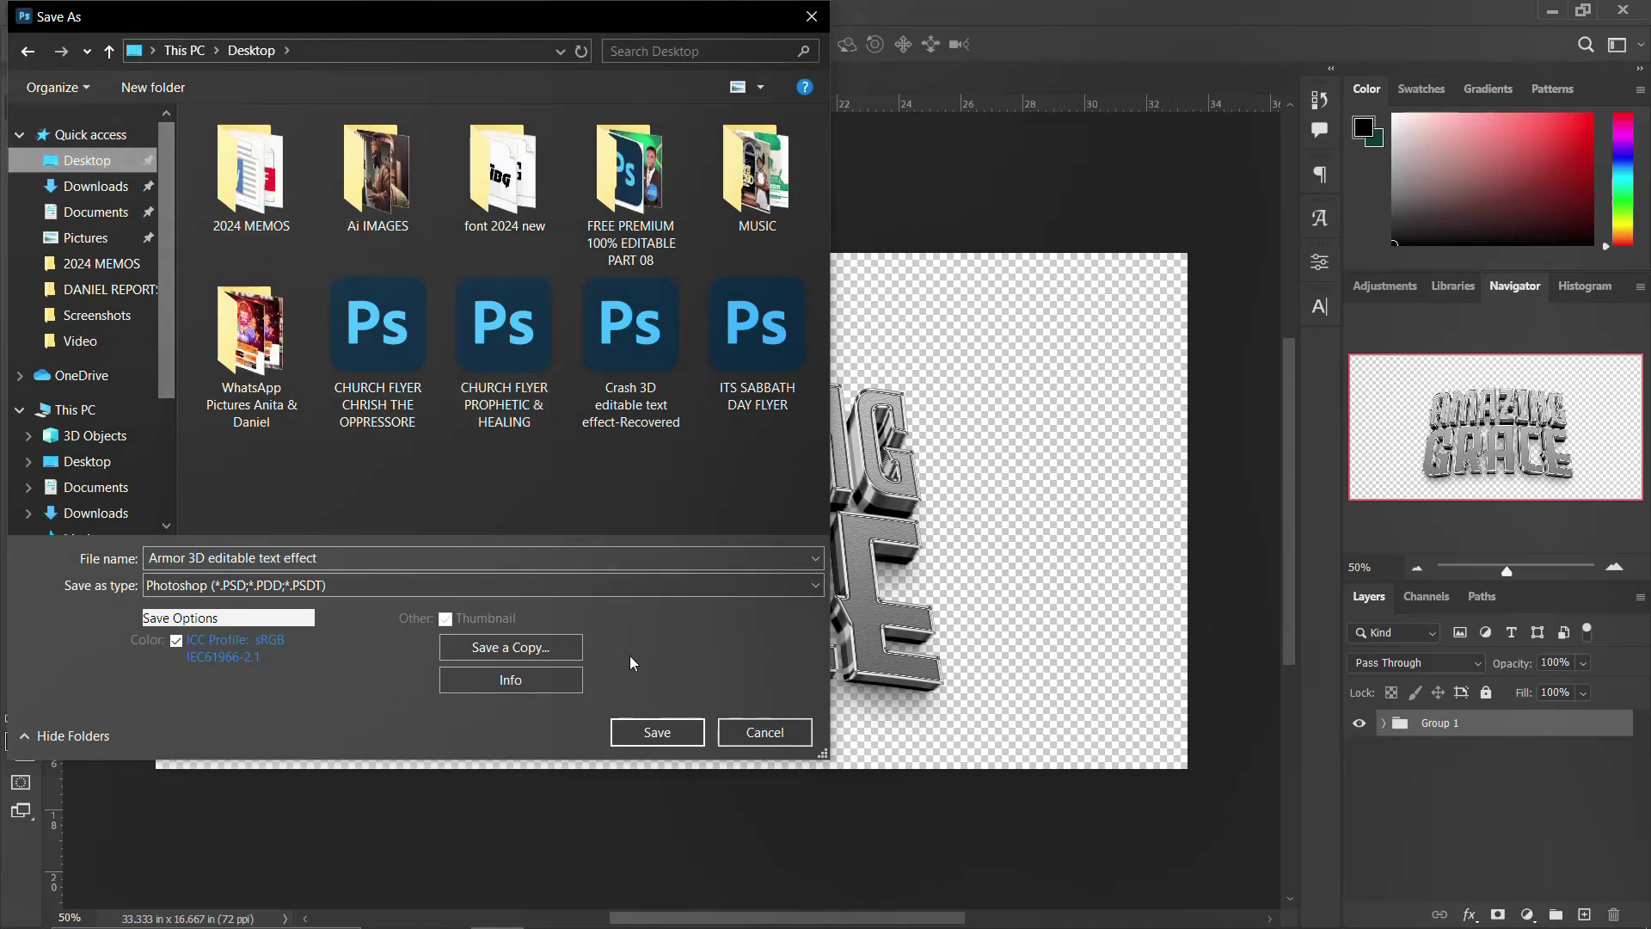
pyautogui.click(676, 734)
pyautogui.click(676, 734)
pyautogui.press('Return')
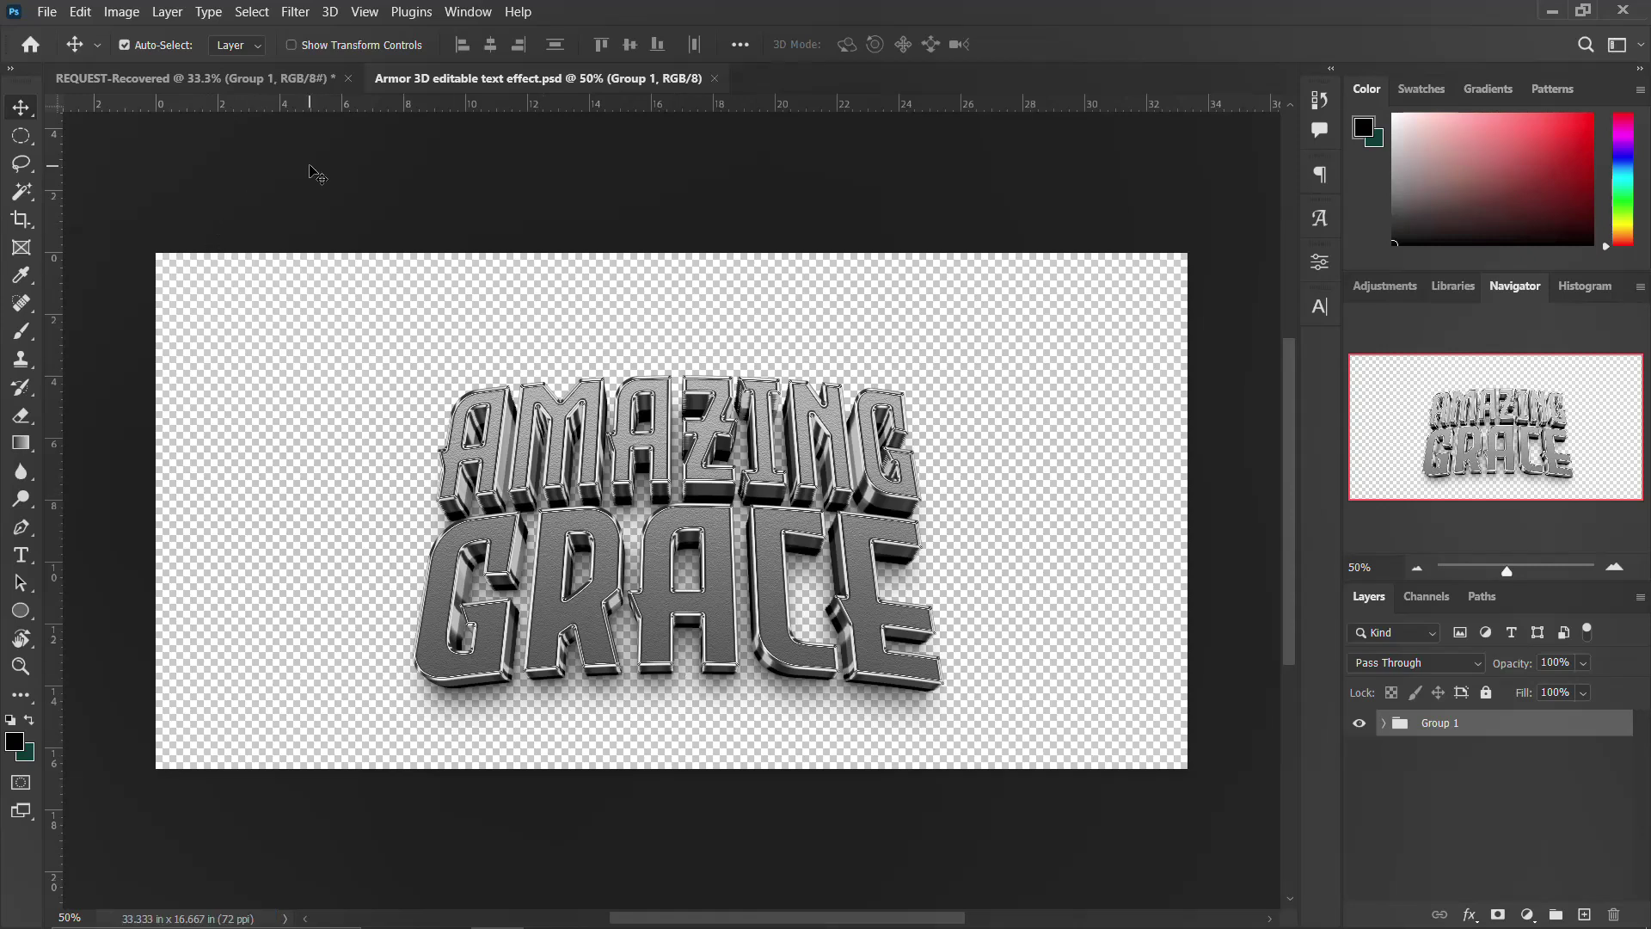
# Step: Switch to the CHURCH FLYER CHRISH THE OPPRESSORE document and place the Armor 3D editable text effect file from the desktop into it
pyautogui.click(234, 79)
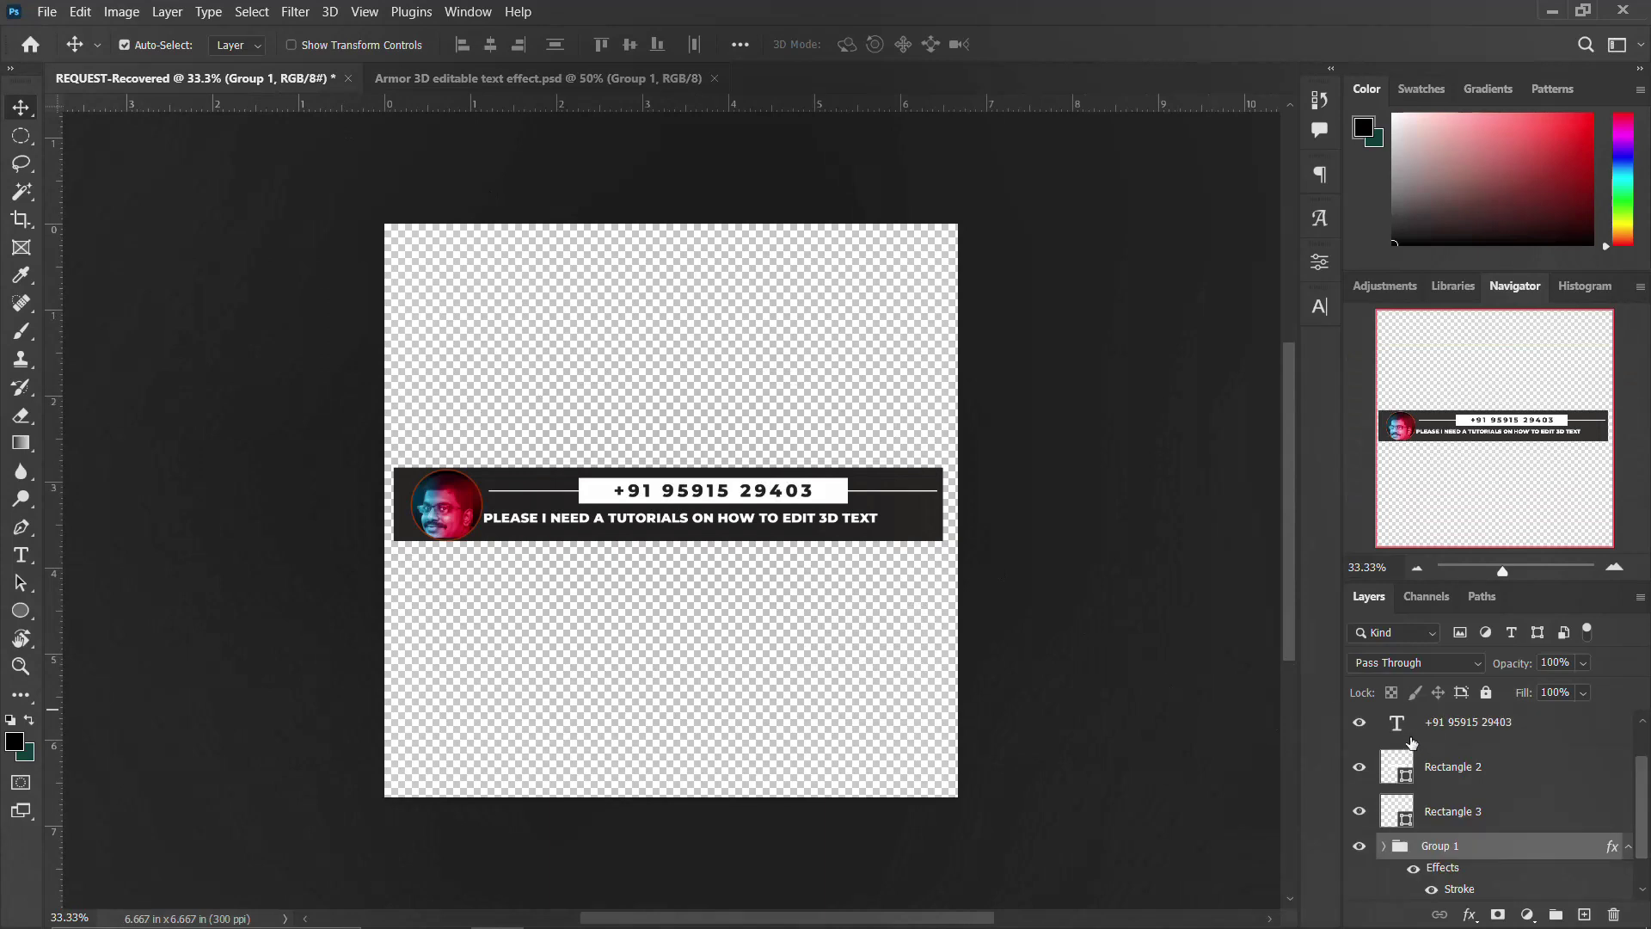
pyautogui.scroll(1, 1411, 738)
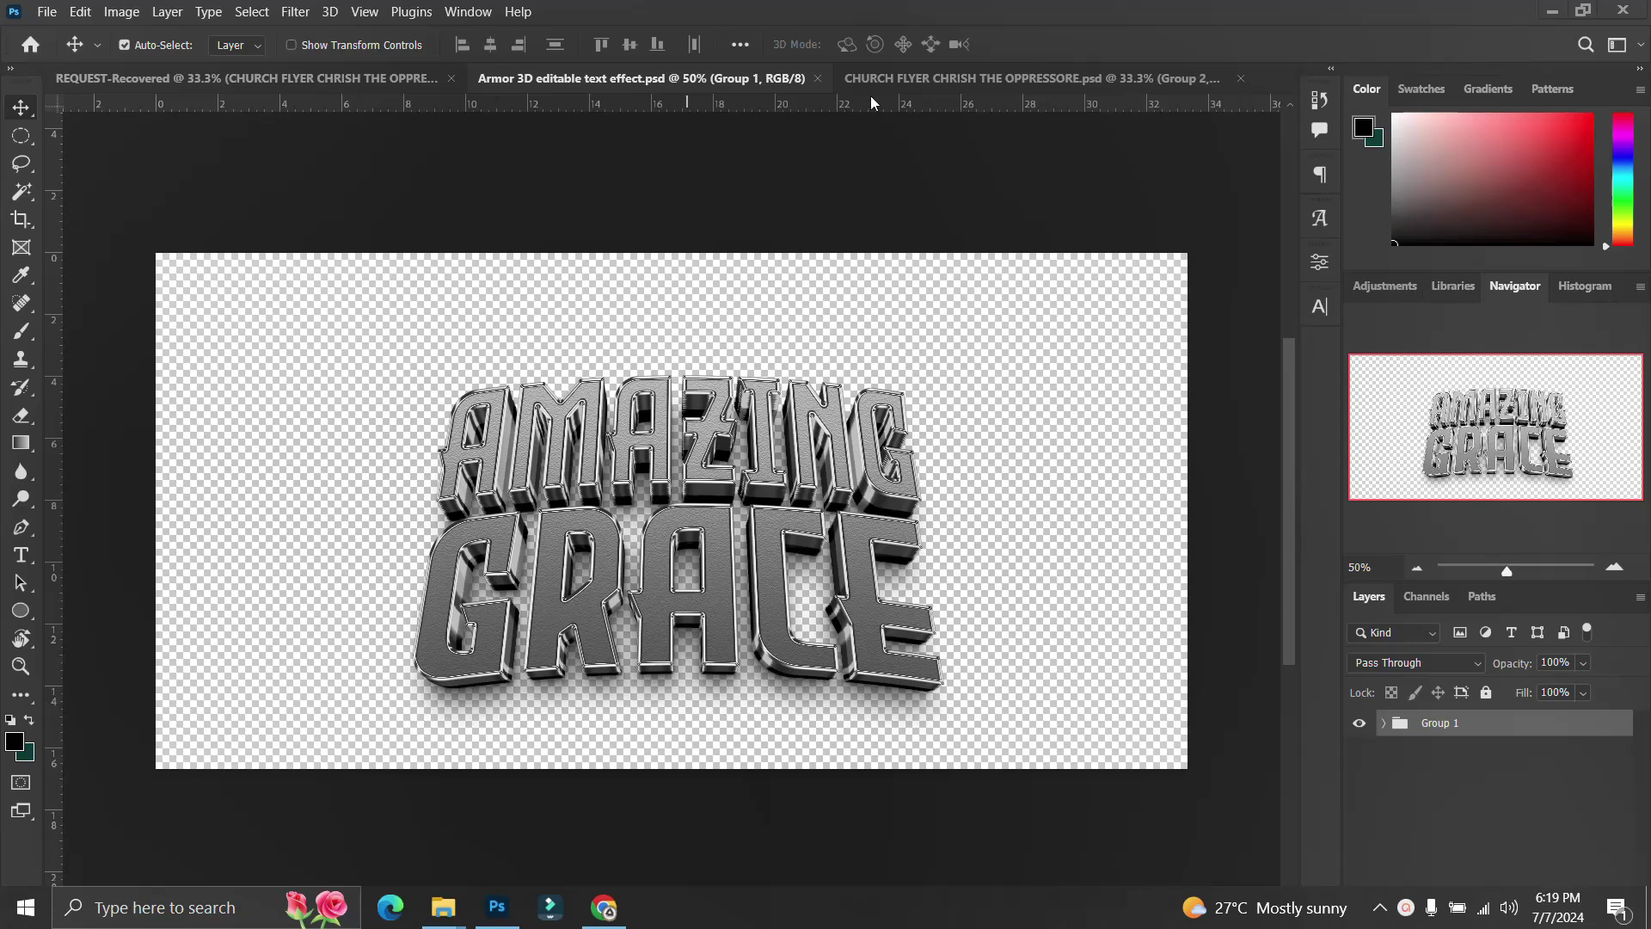
pyautogui.click(921, 86)
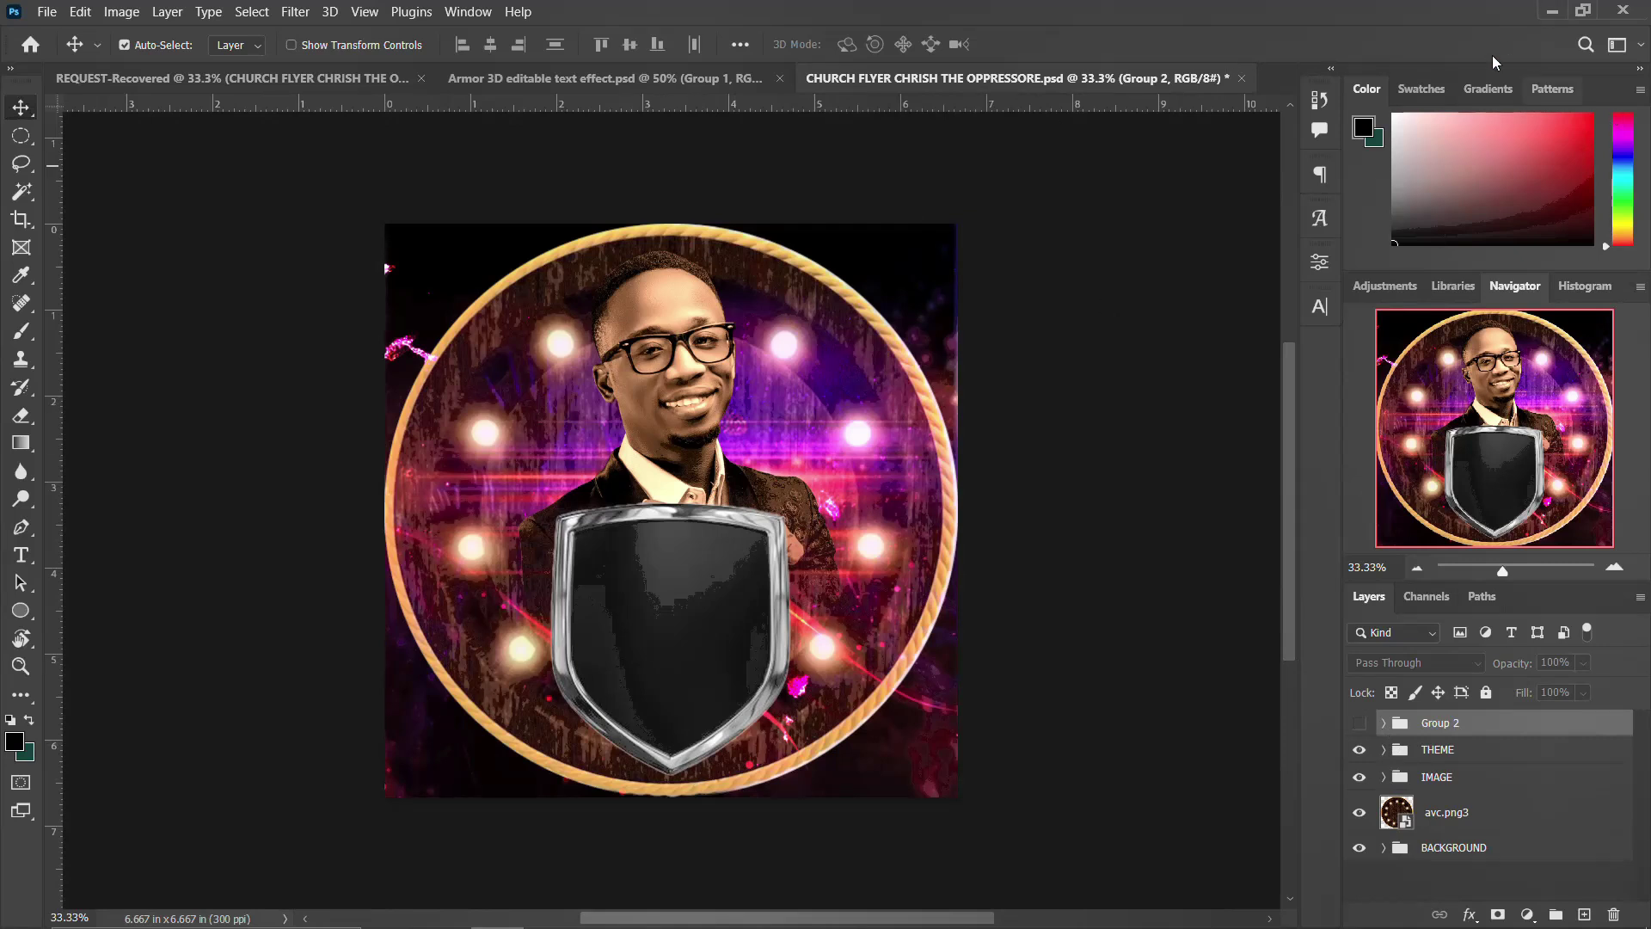
pyautogui.click(1550, 15)
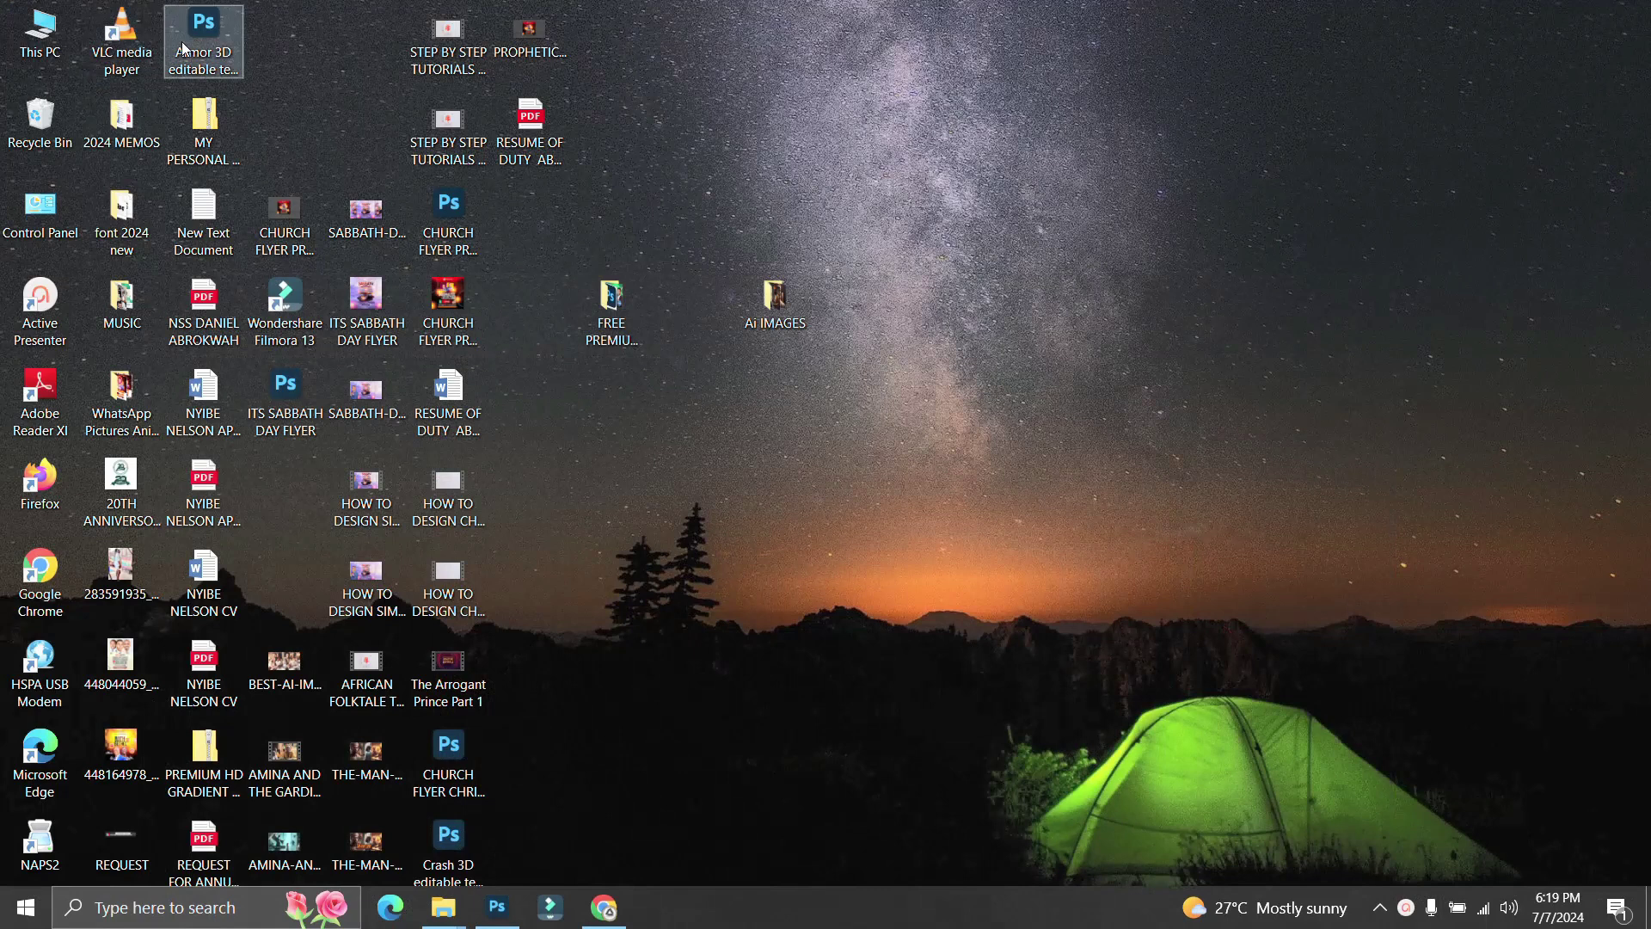
pyautogui.moveTo(202, 50); pyautogui.dragTo(638, 611)
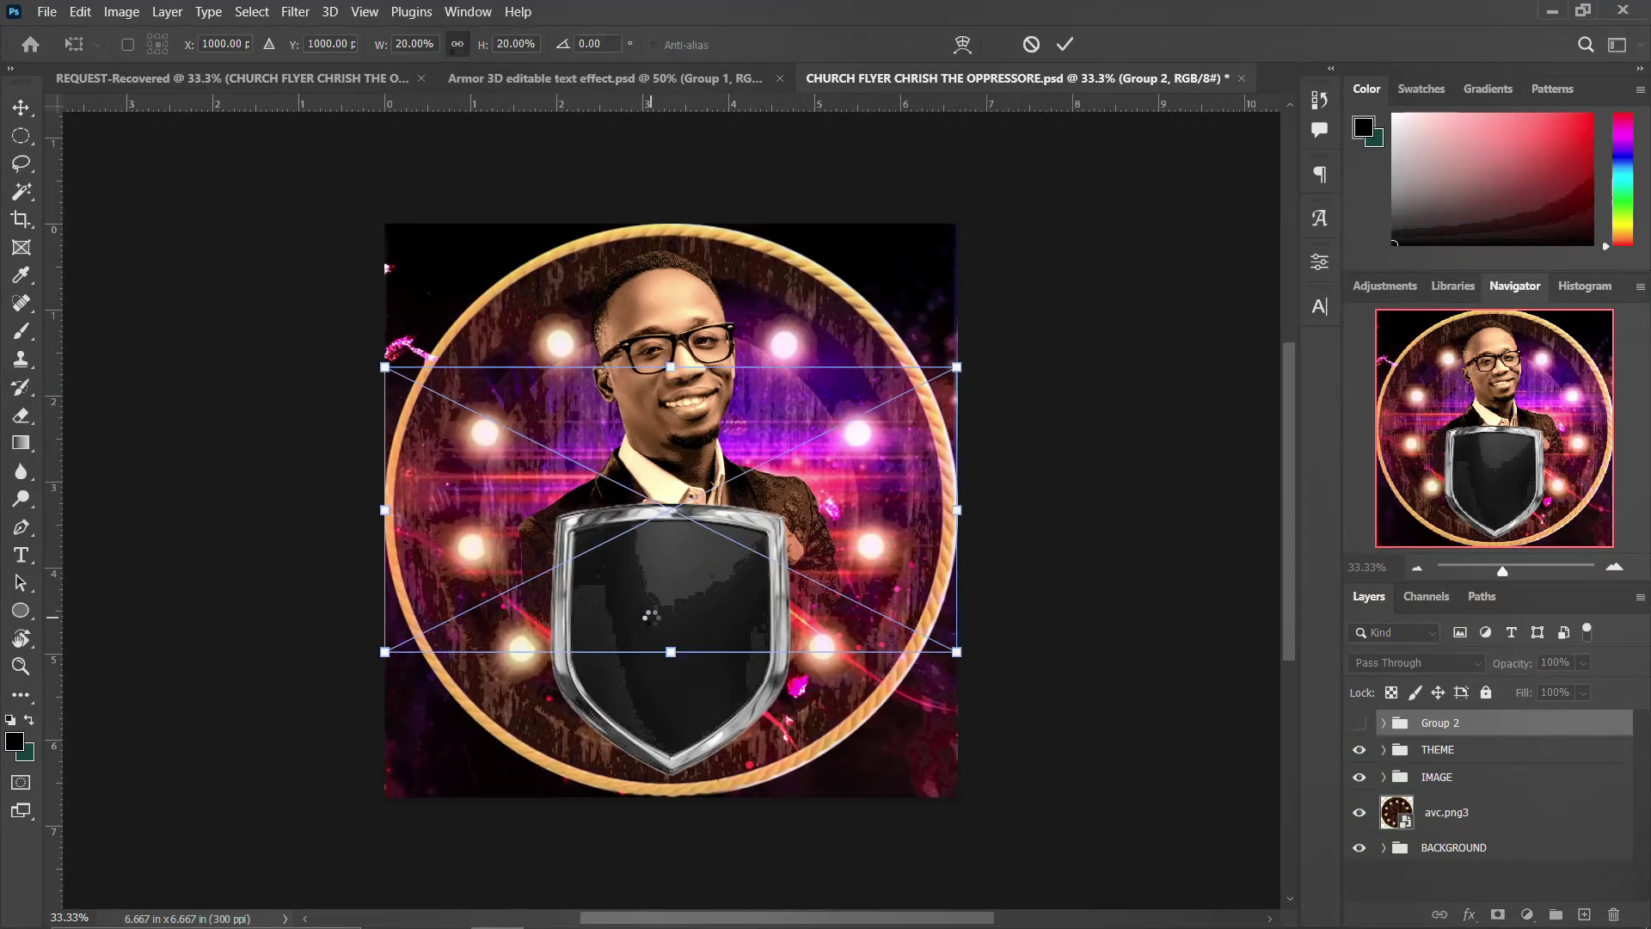
# Step: Move the placed AMAZING GRACE text down onto the shield, scale it to about 18.6% and commit the placement
pyautogui.moveTo(724, 502); pyautogui.dragTo(726, 577)
pyautogui.moveTo(953, 456); pyautogui.dragTo(937, 471)
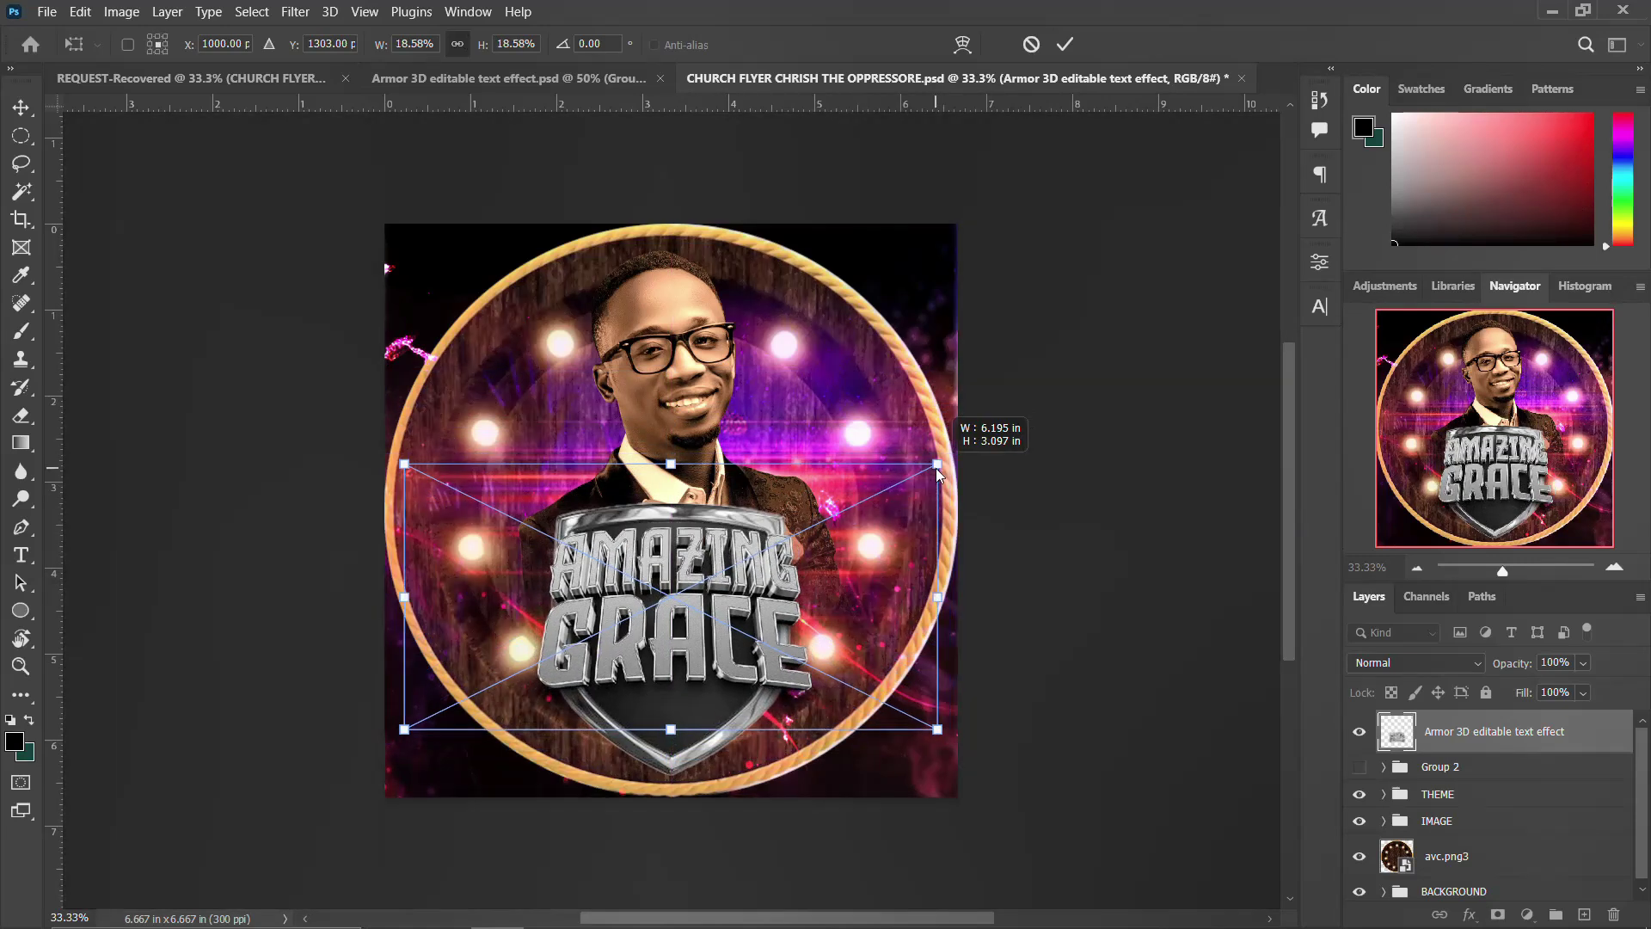
pyautogui.press('Return')
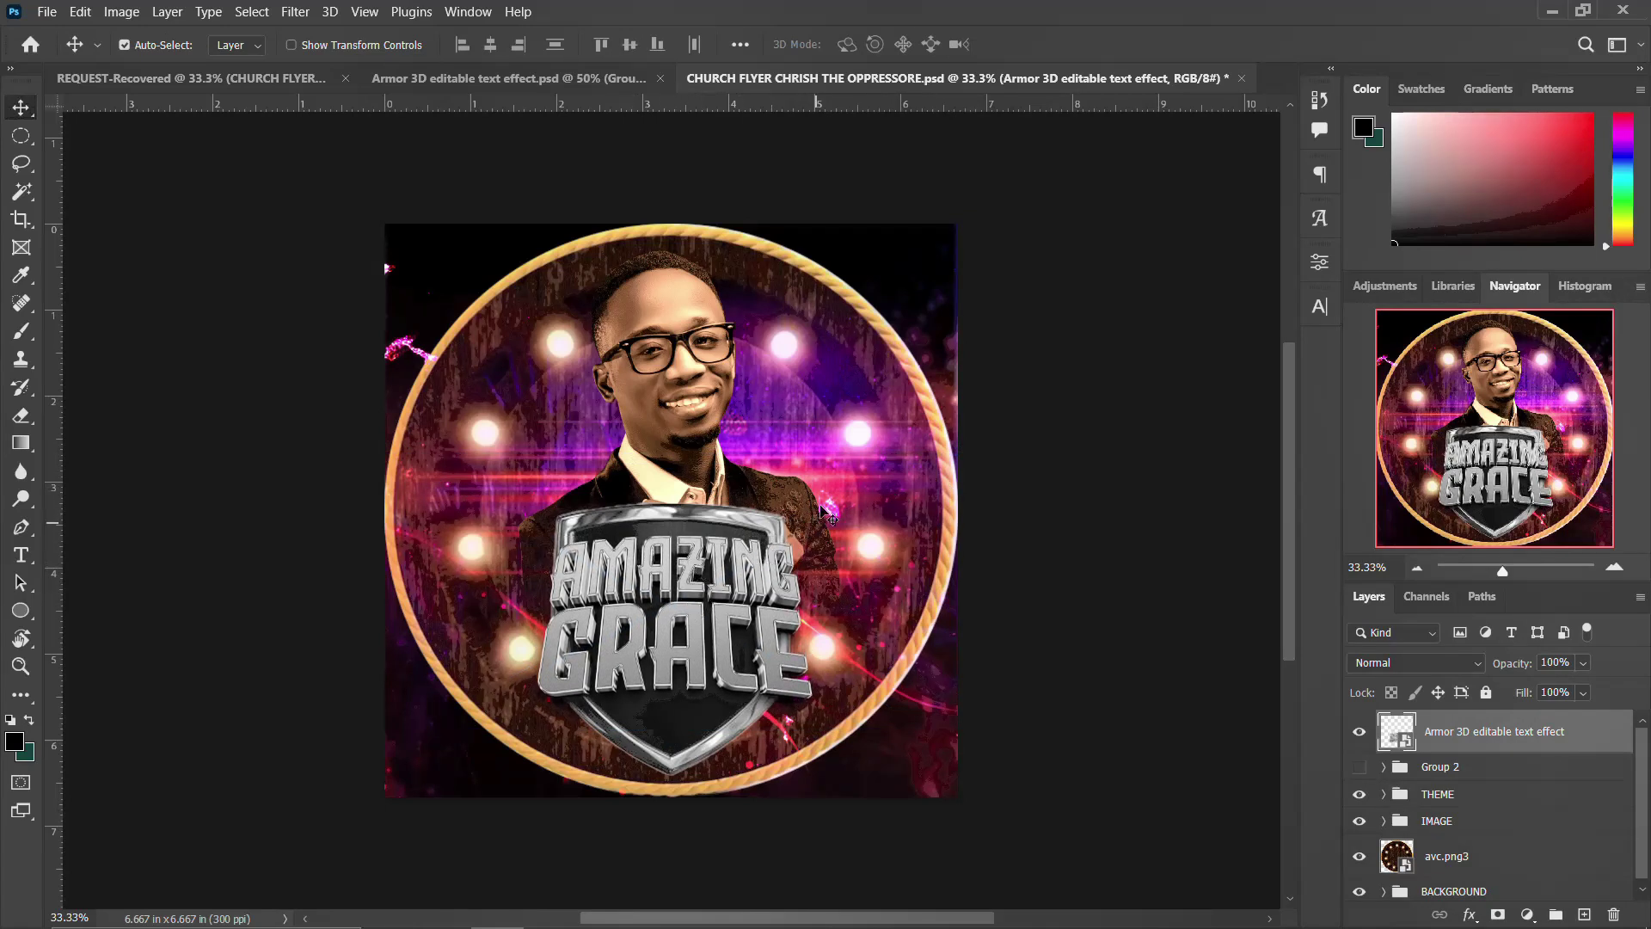
# Step: Switch to Chrome and browse the Freepik search results for other 3D text effect designs
pyautogui.moveTo(557, 910)
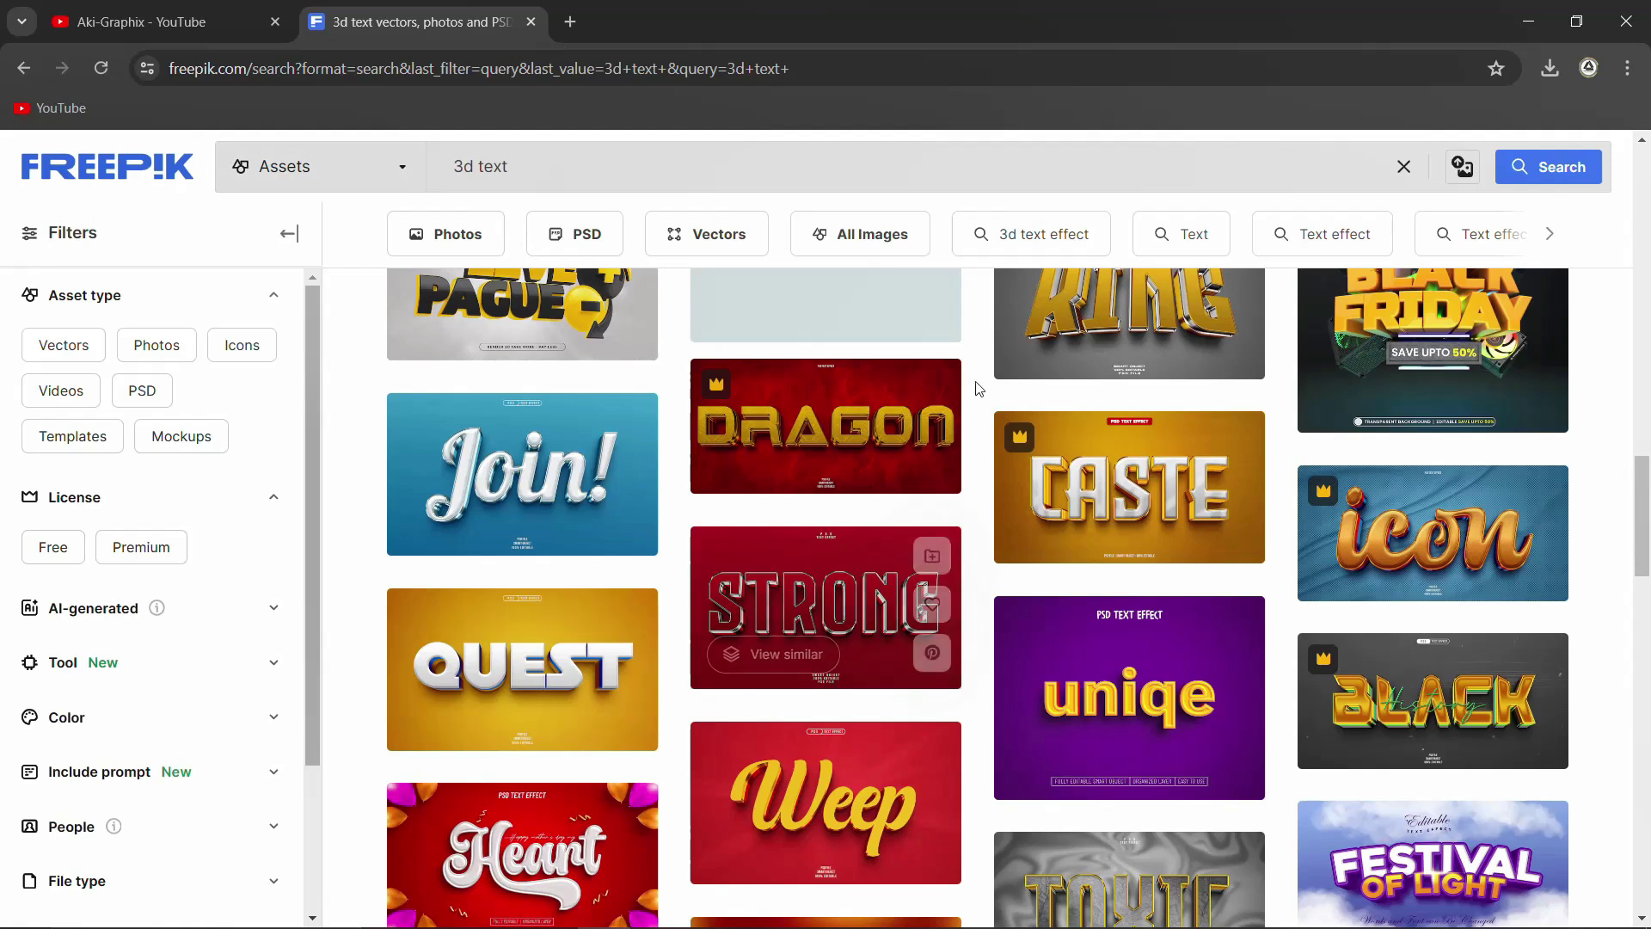
pyautogui.scroll(-5, 1133, 621)
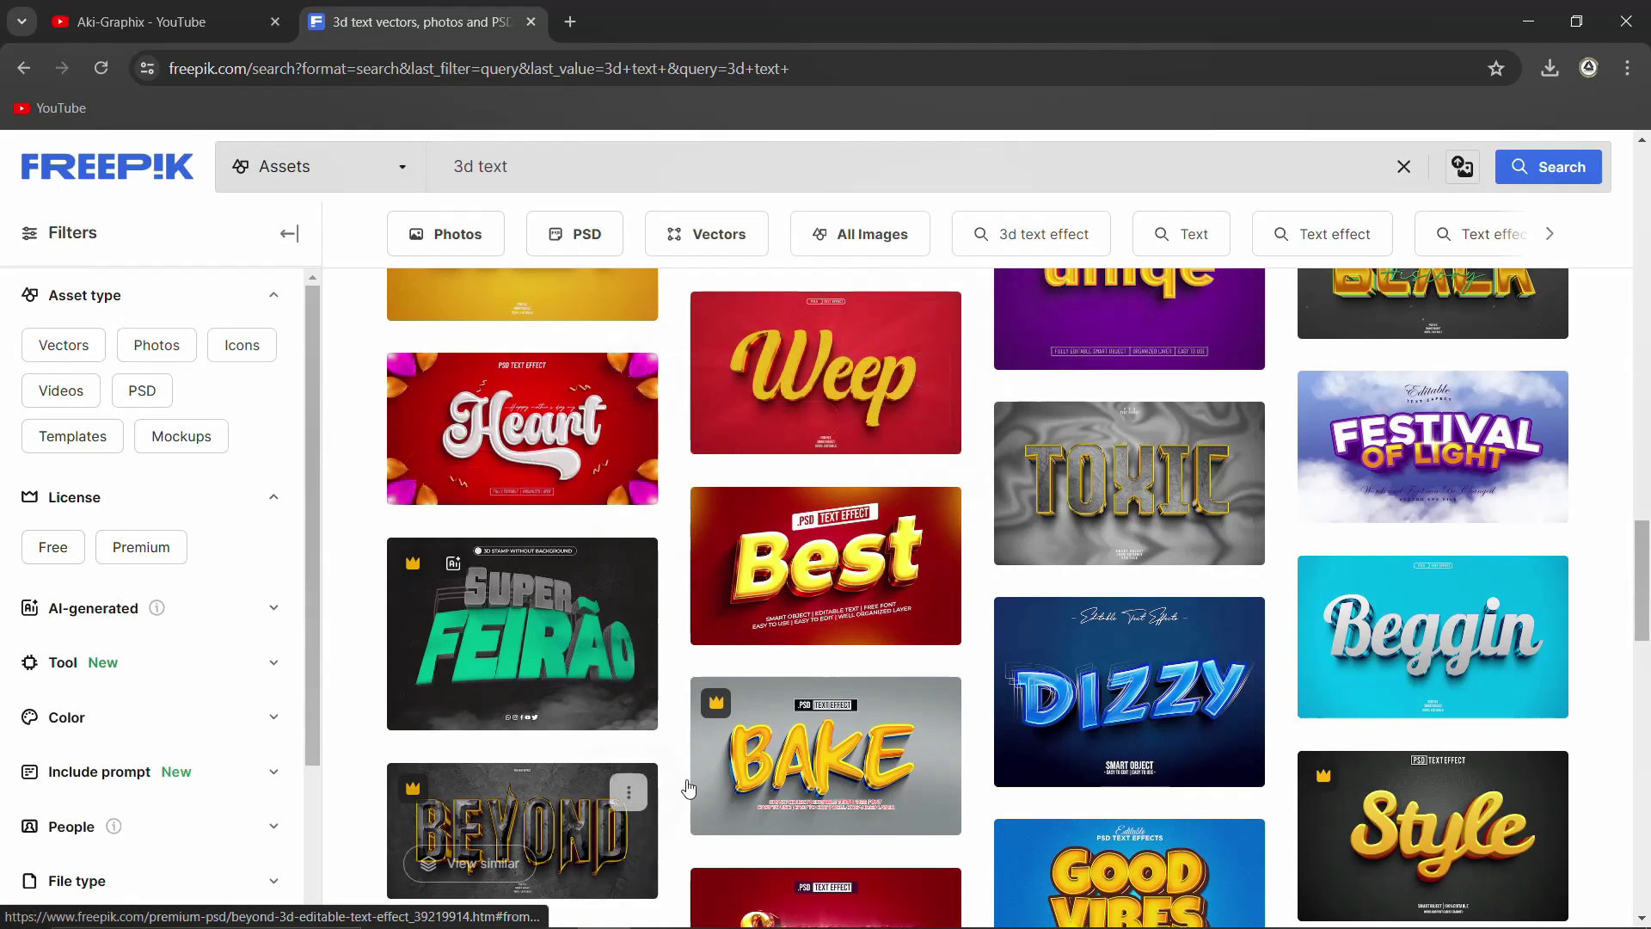
pyautogui.scroll(-3, 967, 698)
pyautogui.scroll(-5, 980, 608)
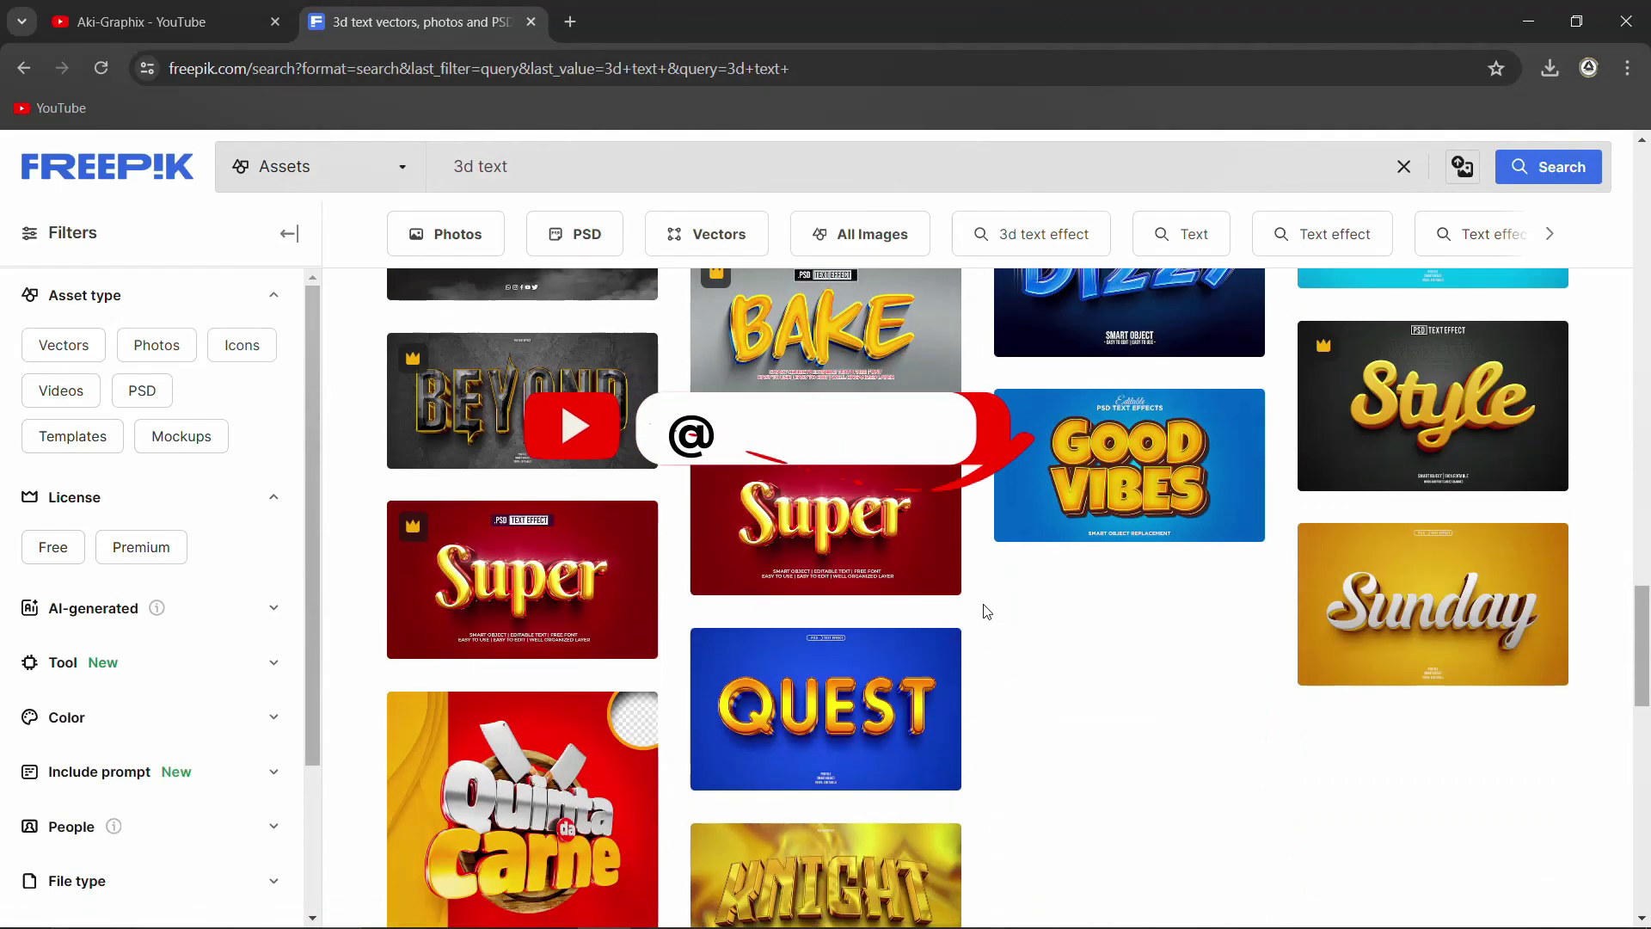
pyautogui.scroll(10, 1216, 461)
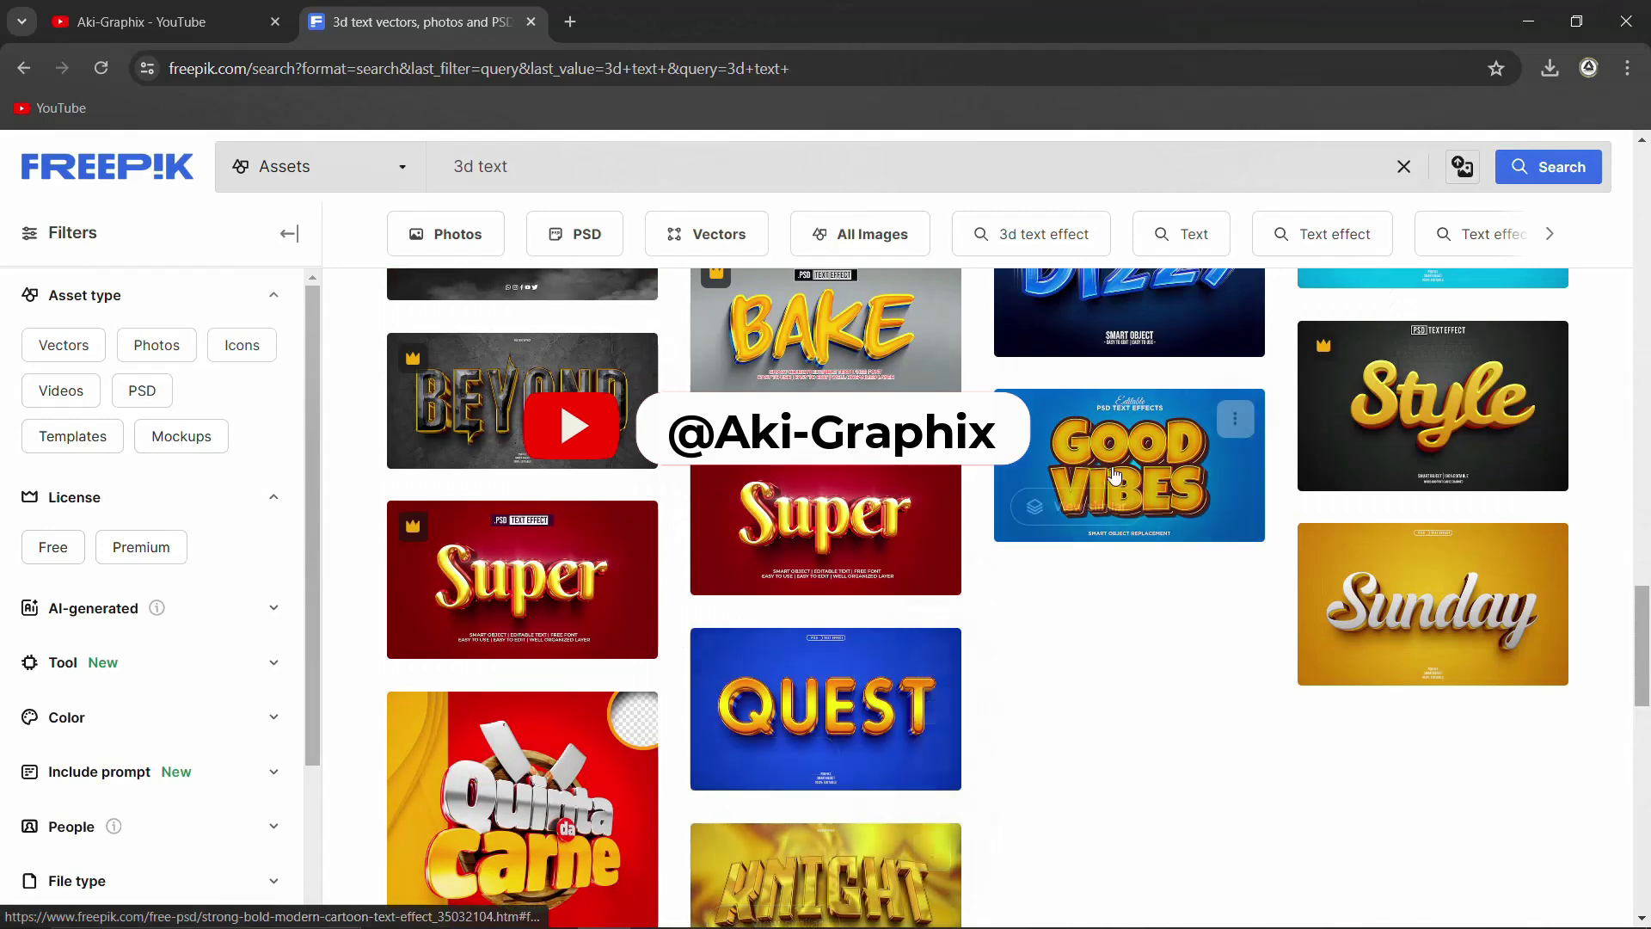
pyautogui.scroll(10, 1219, 461)
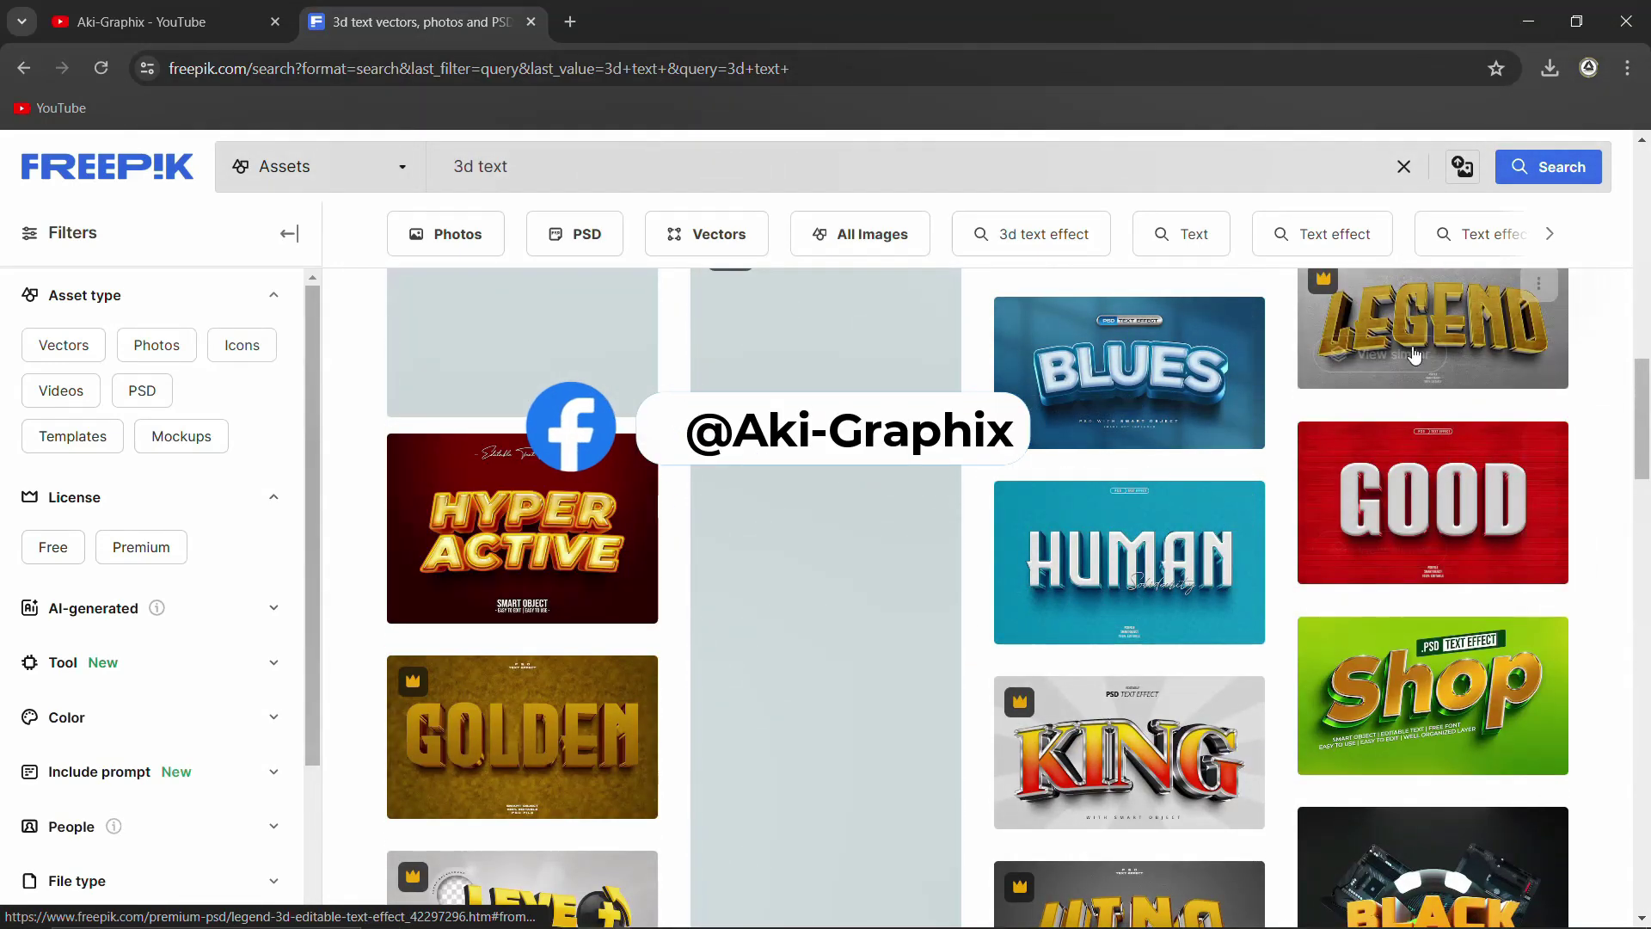
pyautogui.scroll(4, 1203, 464)
pyautogui.scroll(-8, 1144, 472)
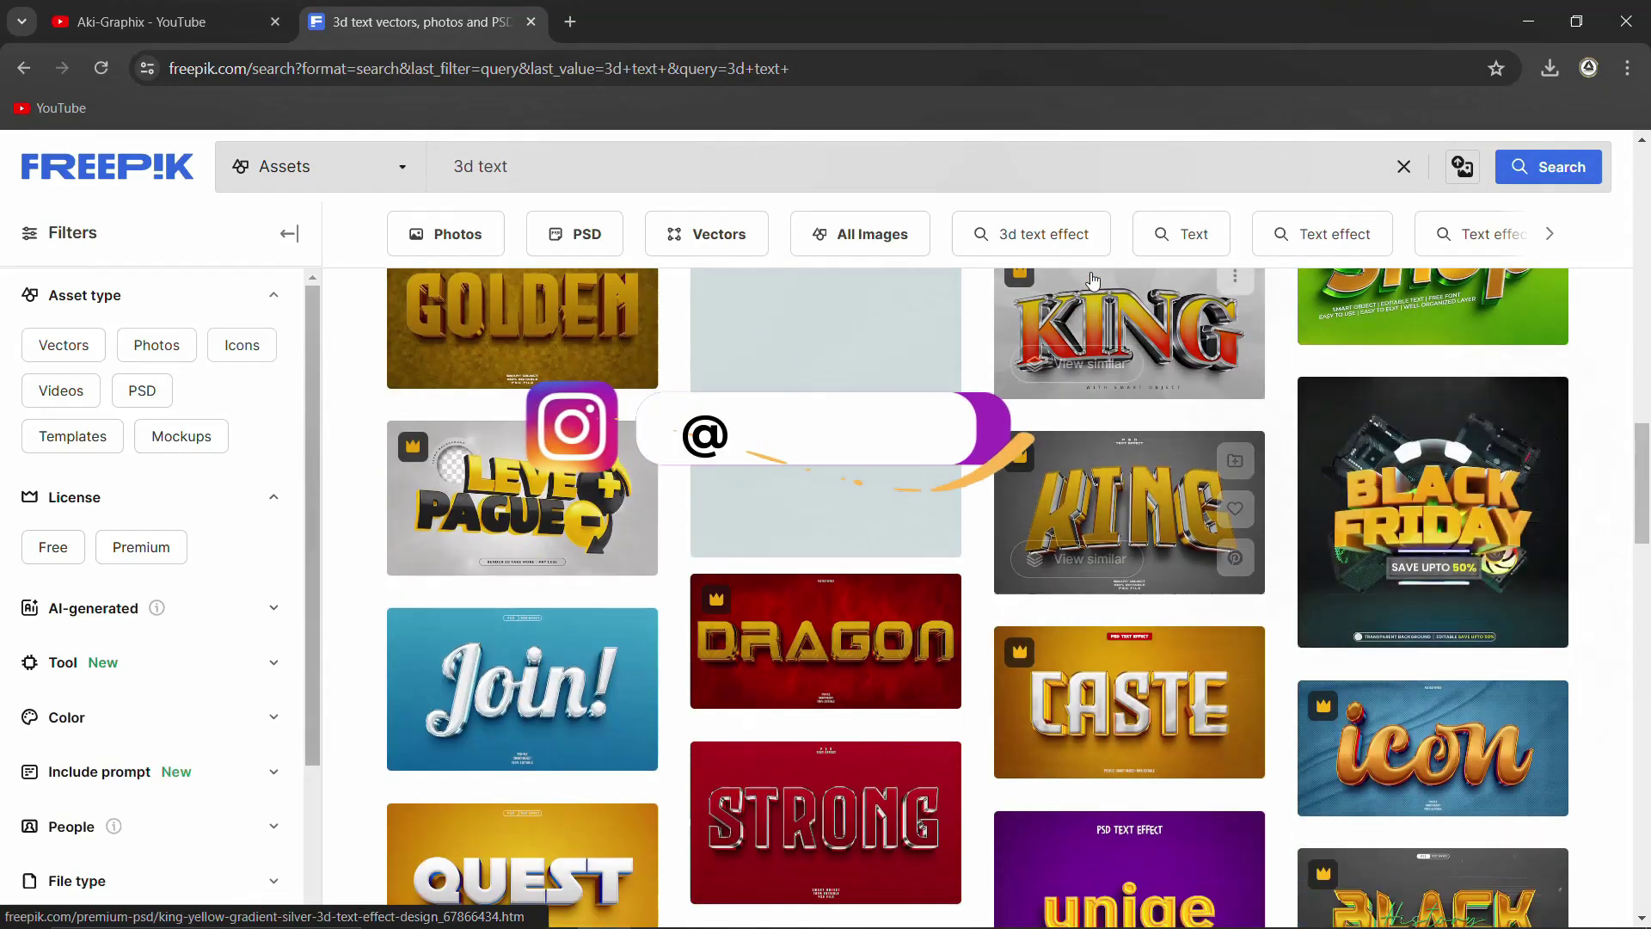
pyautogui.scroll(-3, 1289, 700)
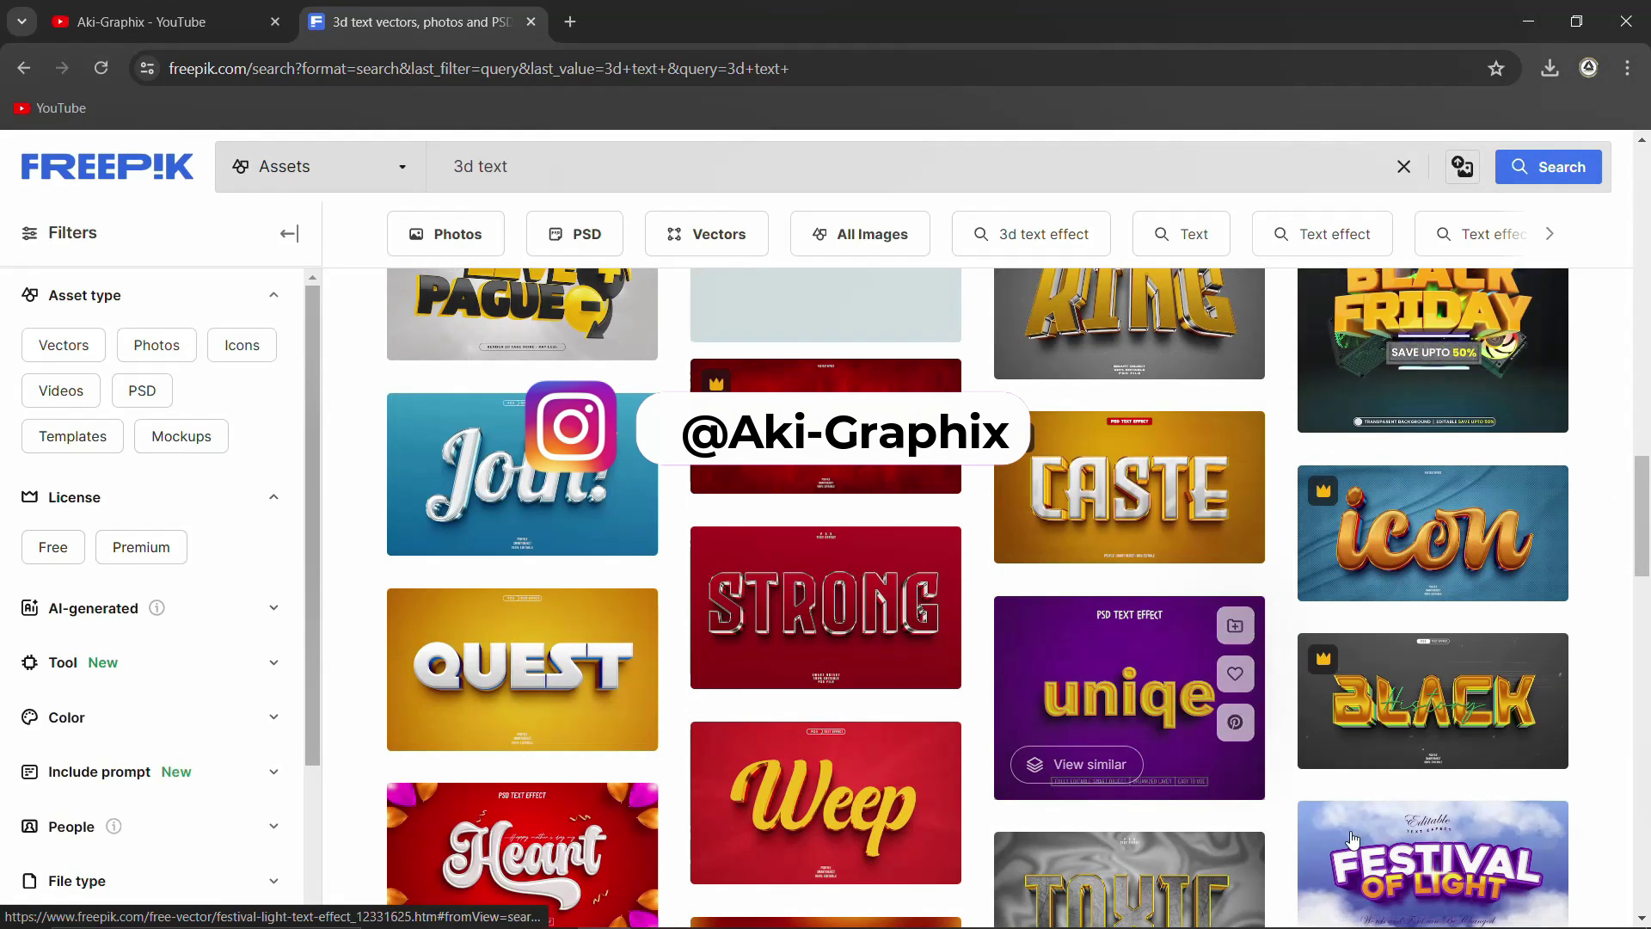
pyautogui.scroll(-4, 1182, 719)
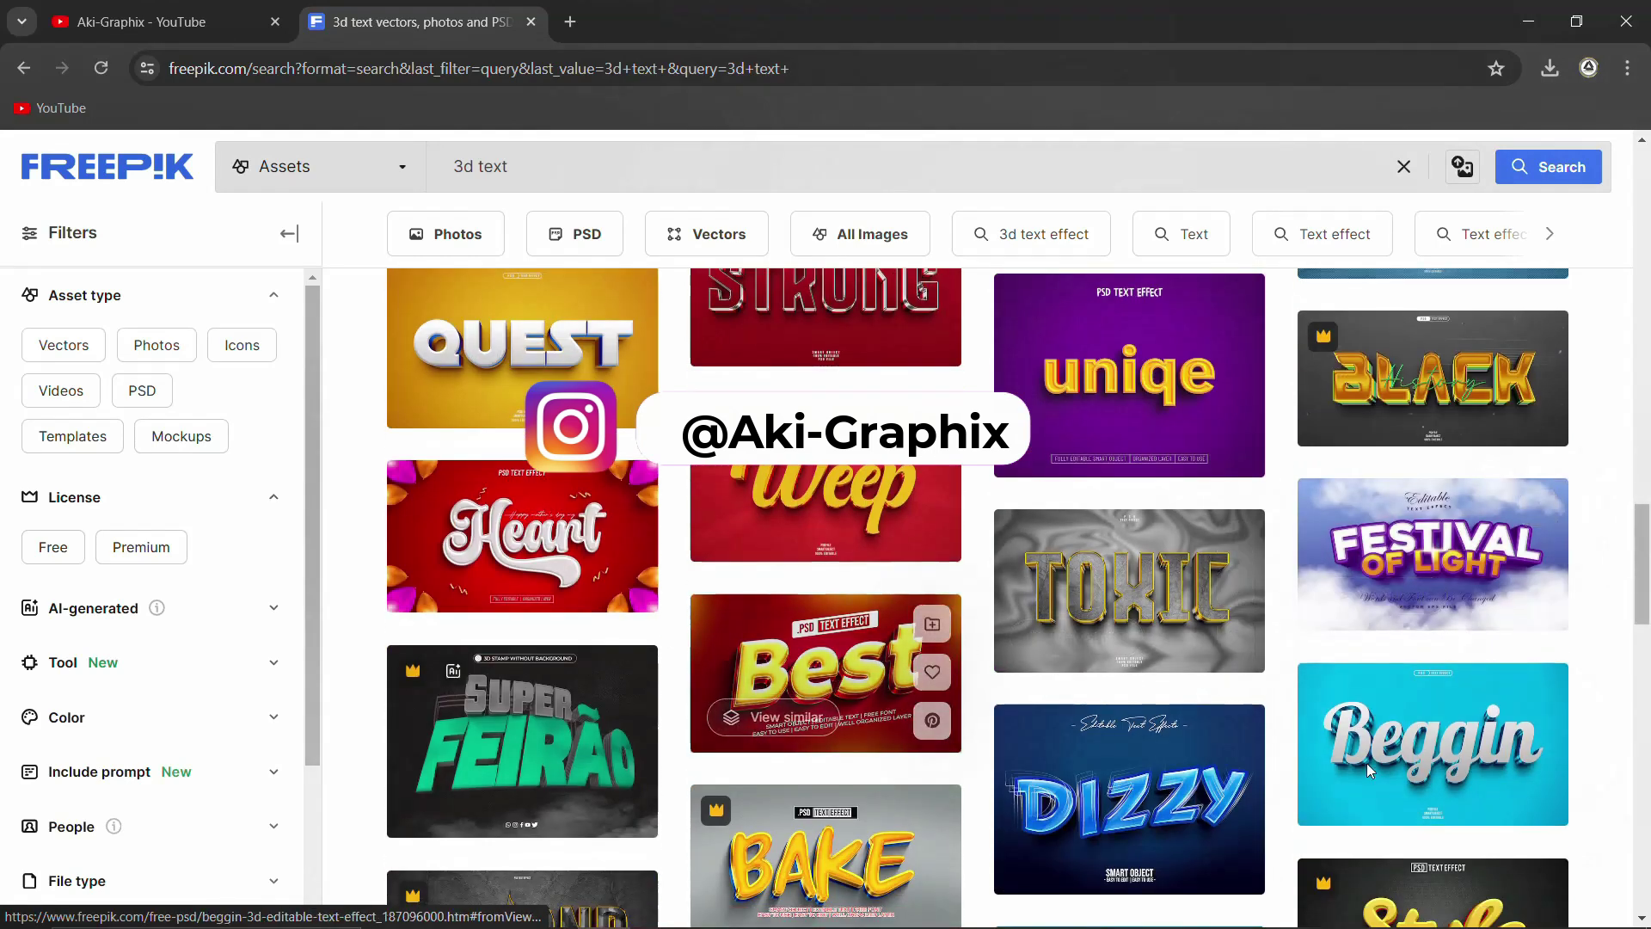
pyautogui.scroll(-15, 1365, 762)
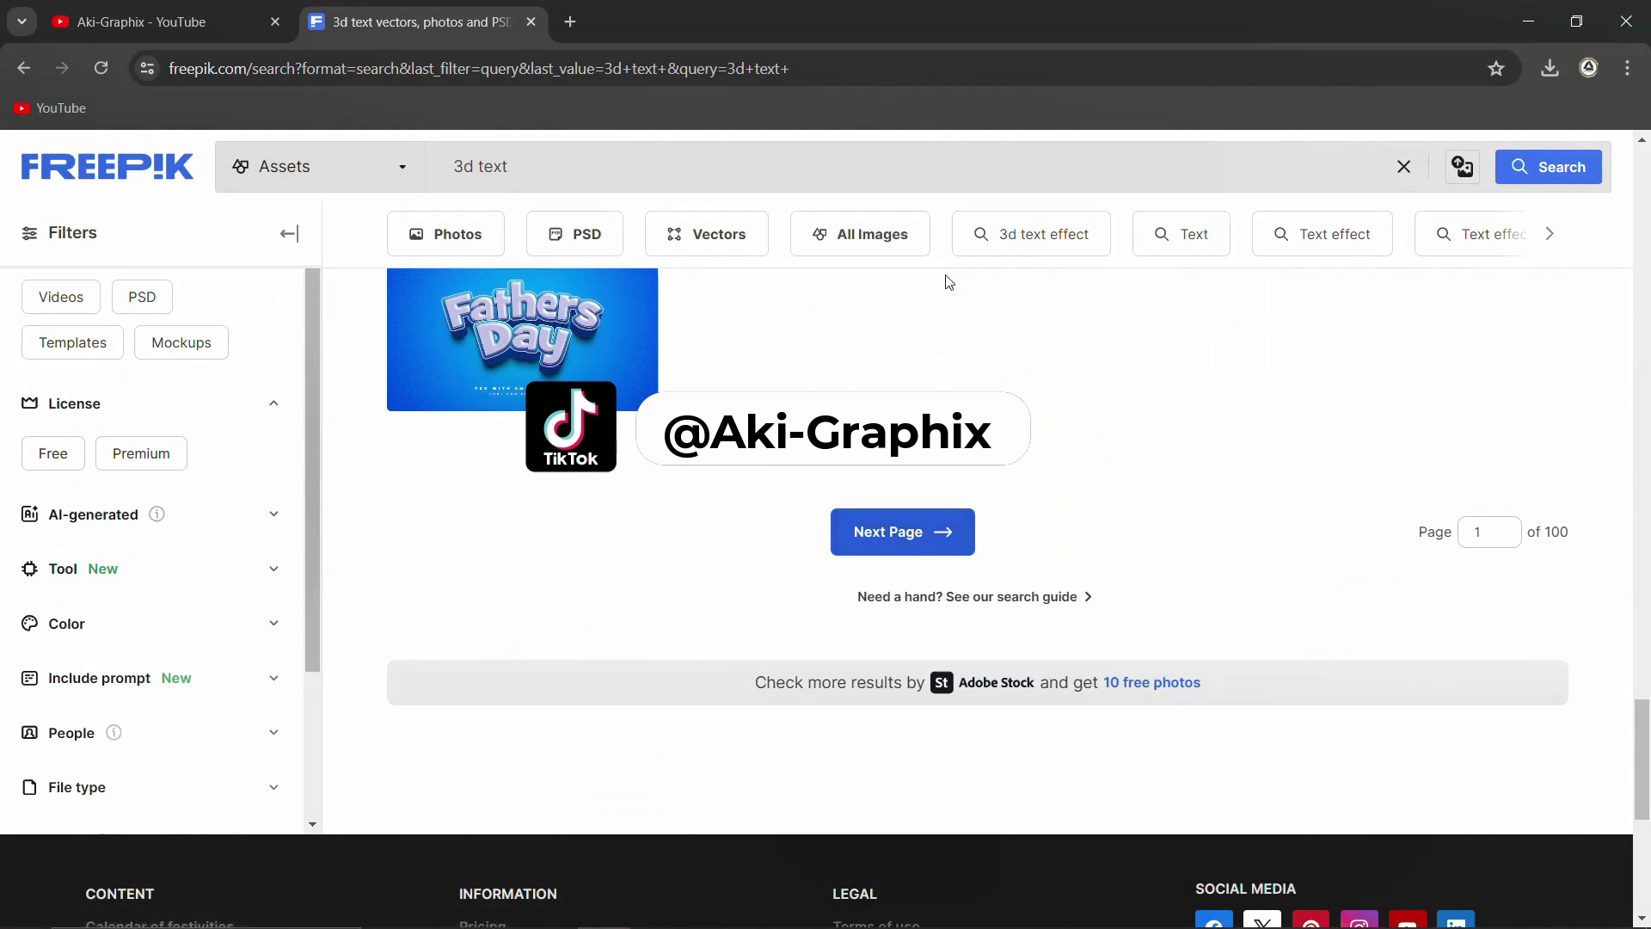
pyautogui.scroll(8, 1069, 501)
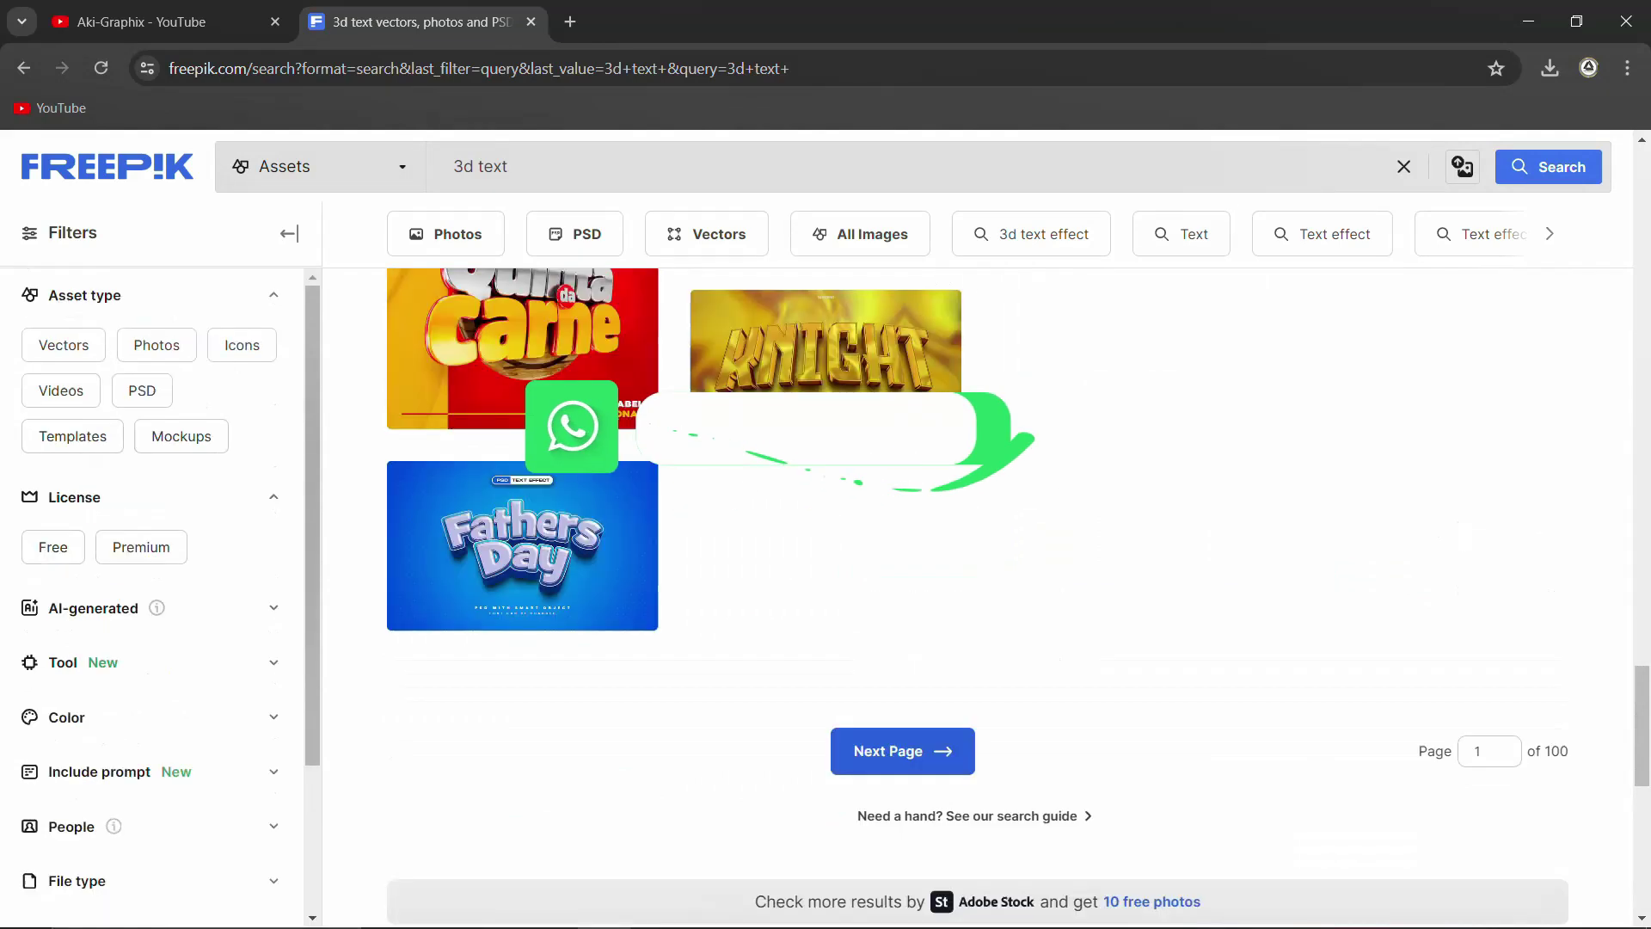
# Step: Return toward the start of the Freepik 3D text results and resume the download of quest-3d-editable-text-effect.zip from the download history
pyautogui.scroll(10, 1068, 502)
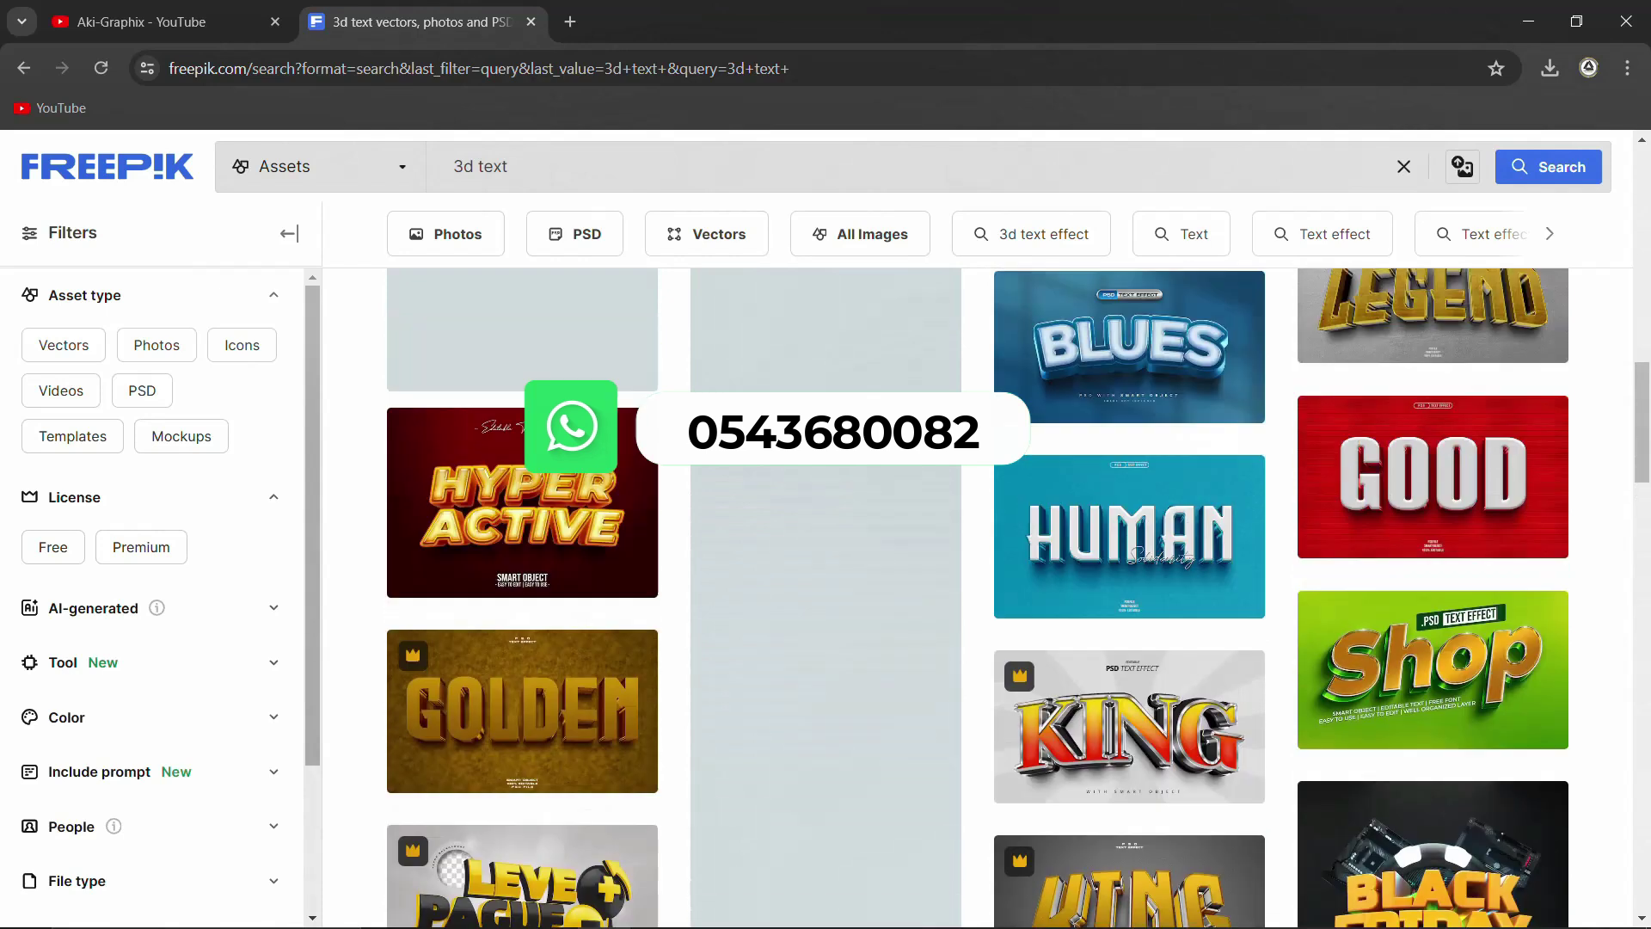
pyautogui.scroll(3, 1018, 503)
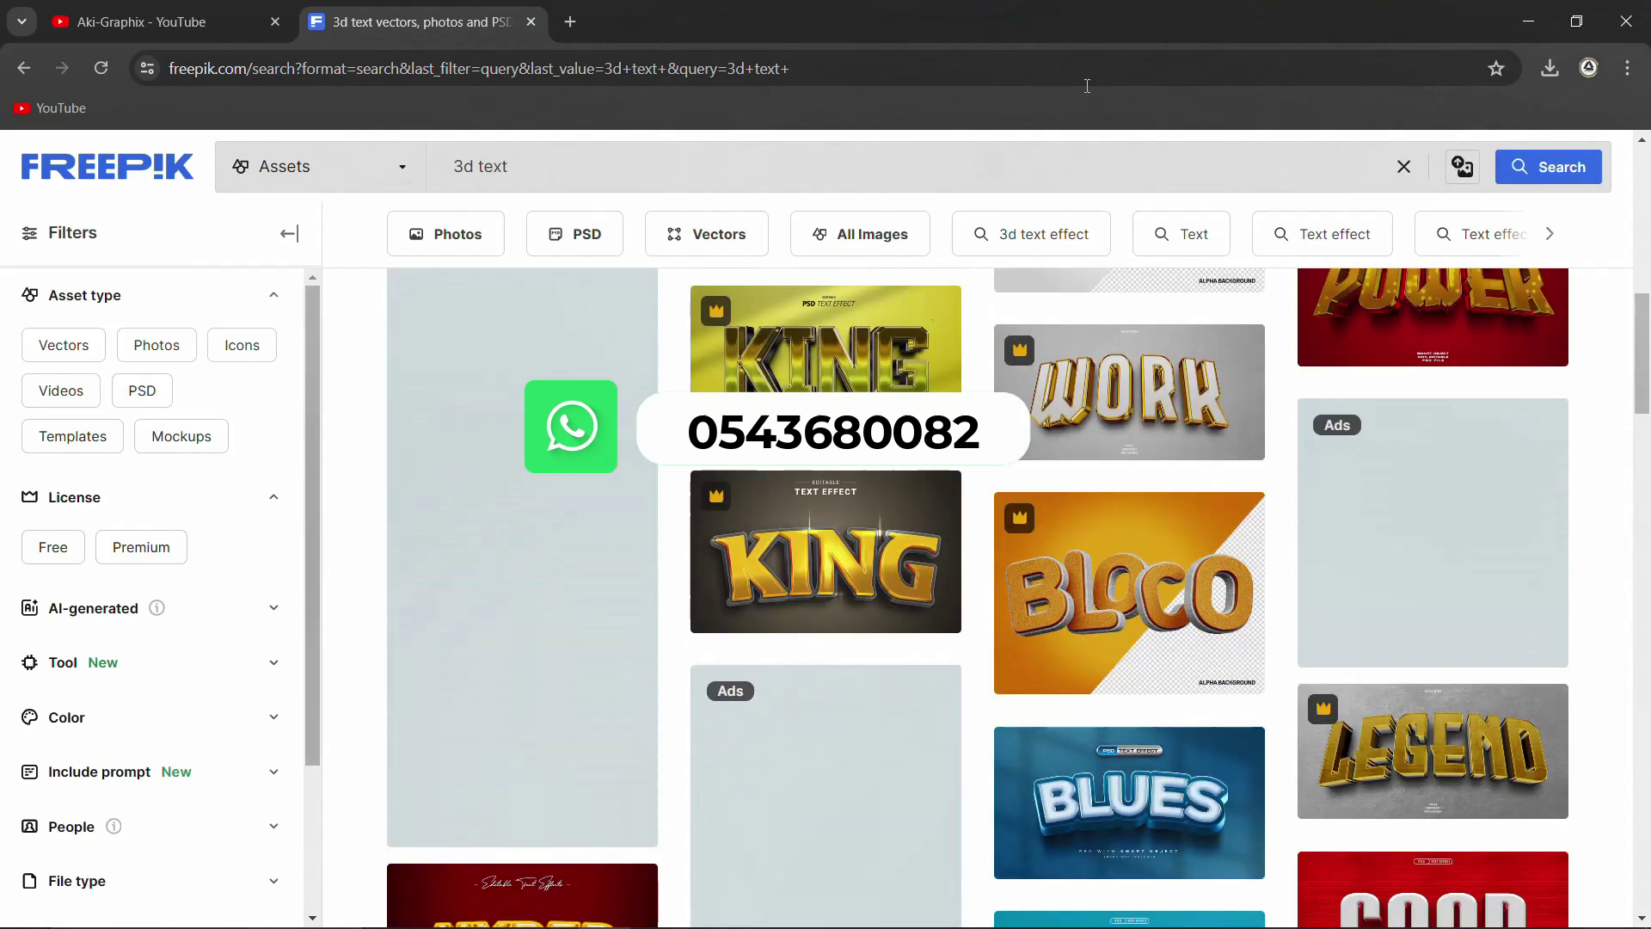
pyautogui.click(1551, 67)
pyautogui.click(1487, 163)
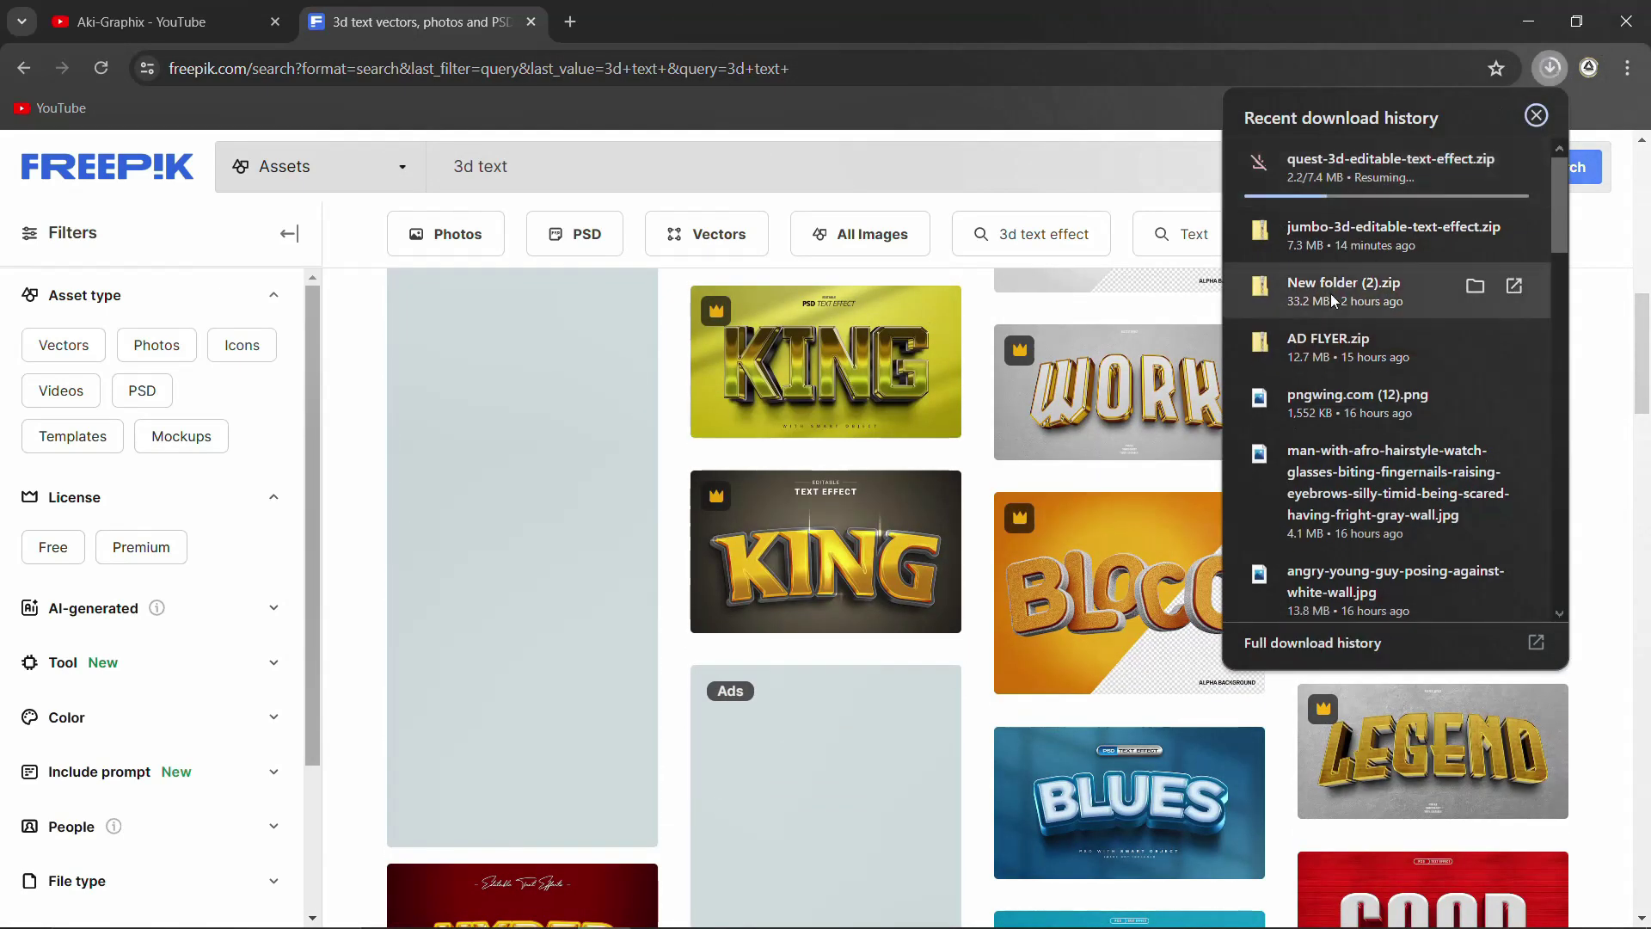
pyautogui.click(1555, 66)
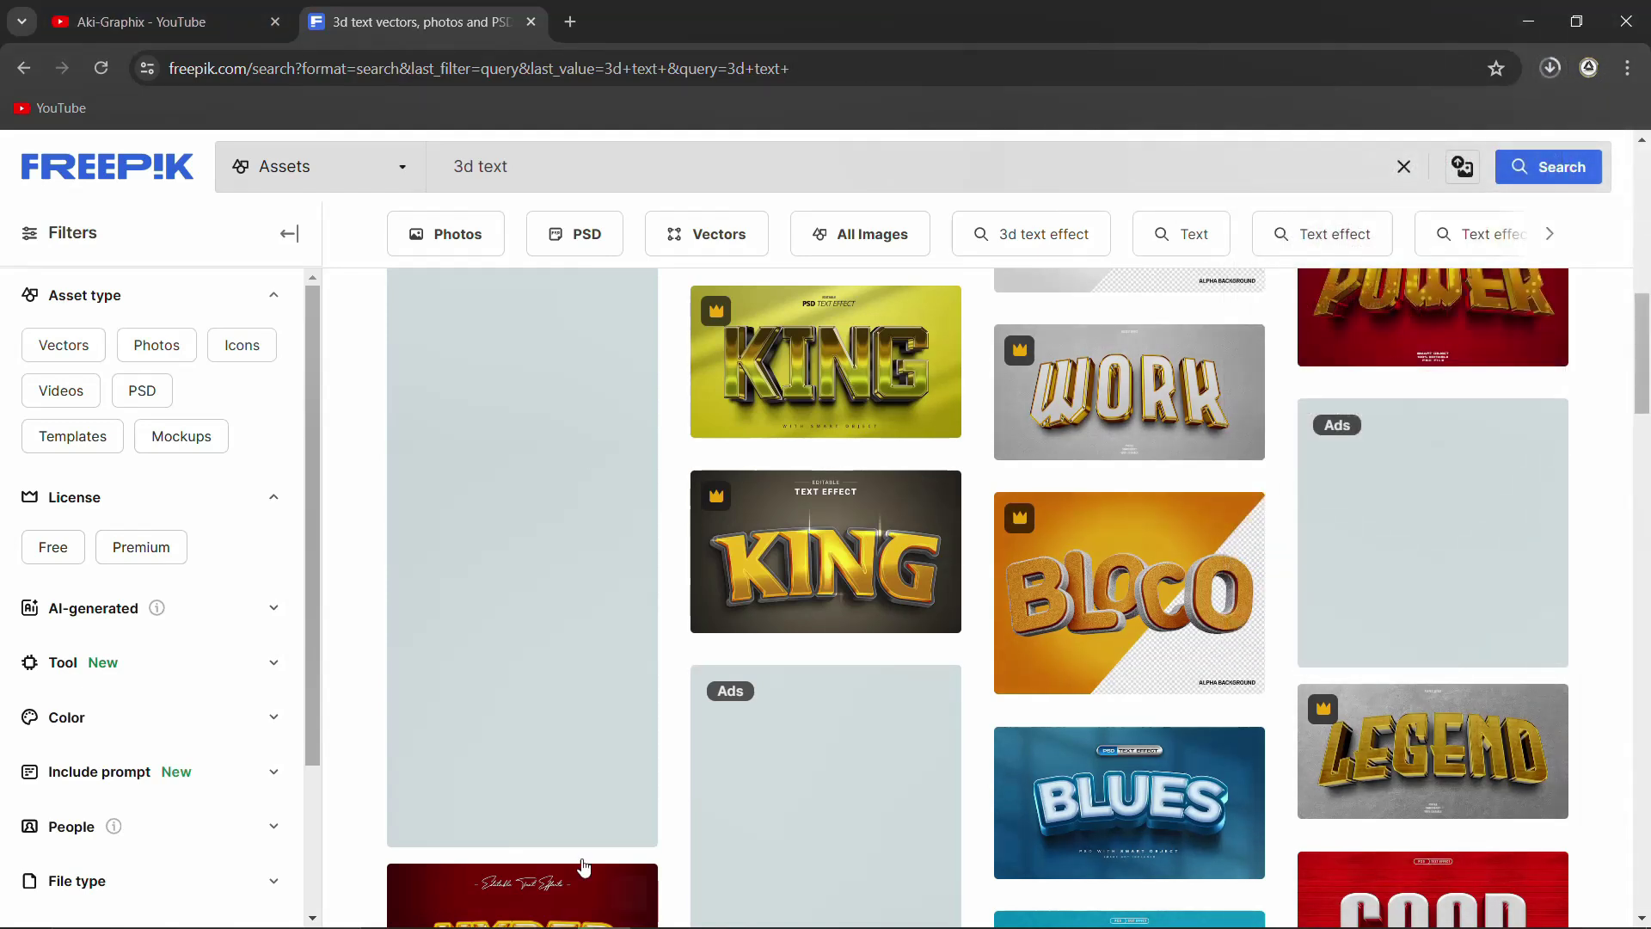
# Step: Switch to the Armor 3D editable text effect document in Photoshop and examine Group 1 by toggling its visibility and expanding its contents
pyautogui.click(497, 911)
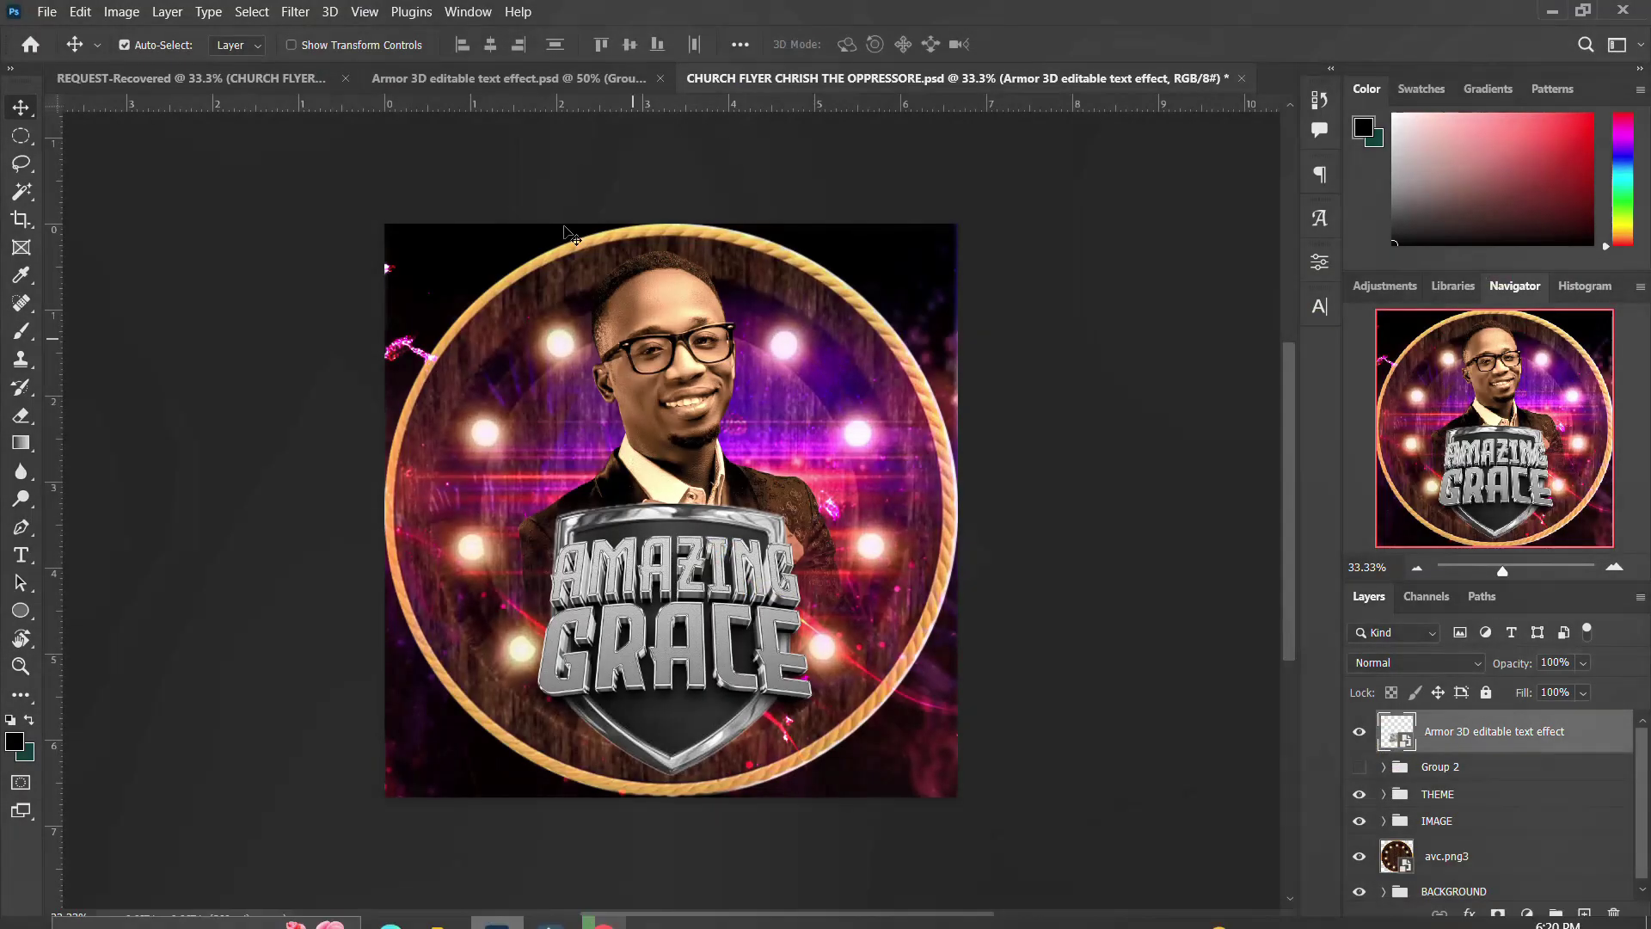
pyautogui.click(512, 78)
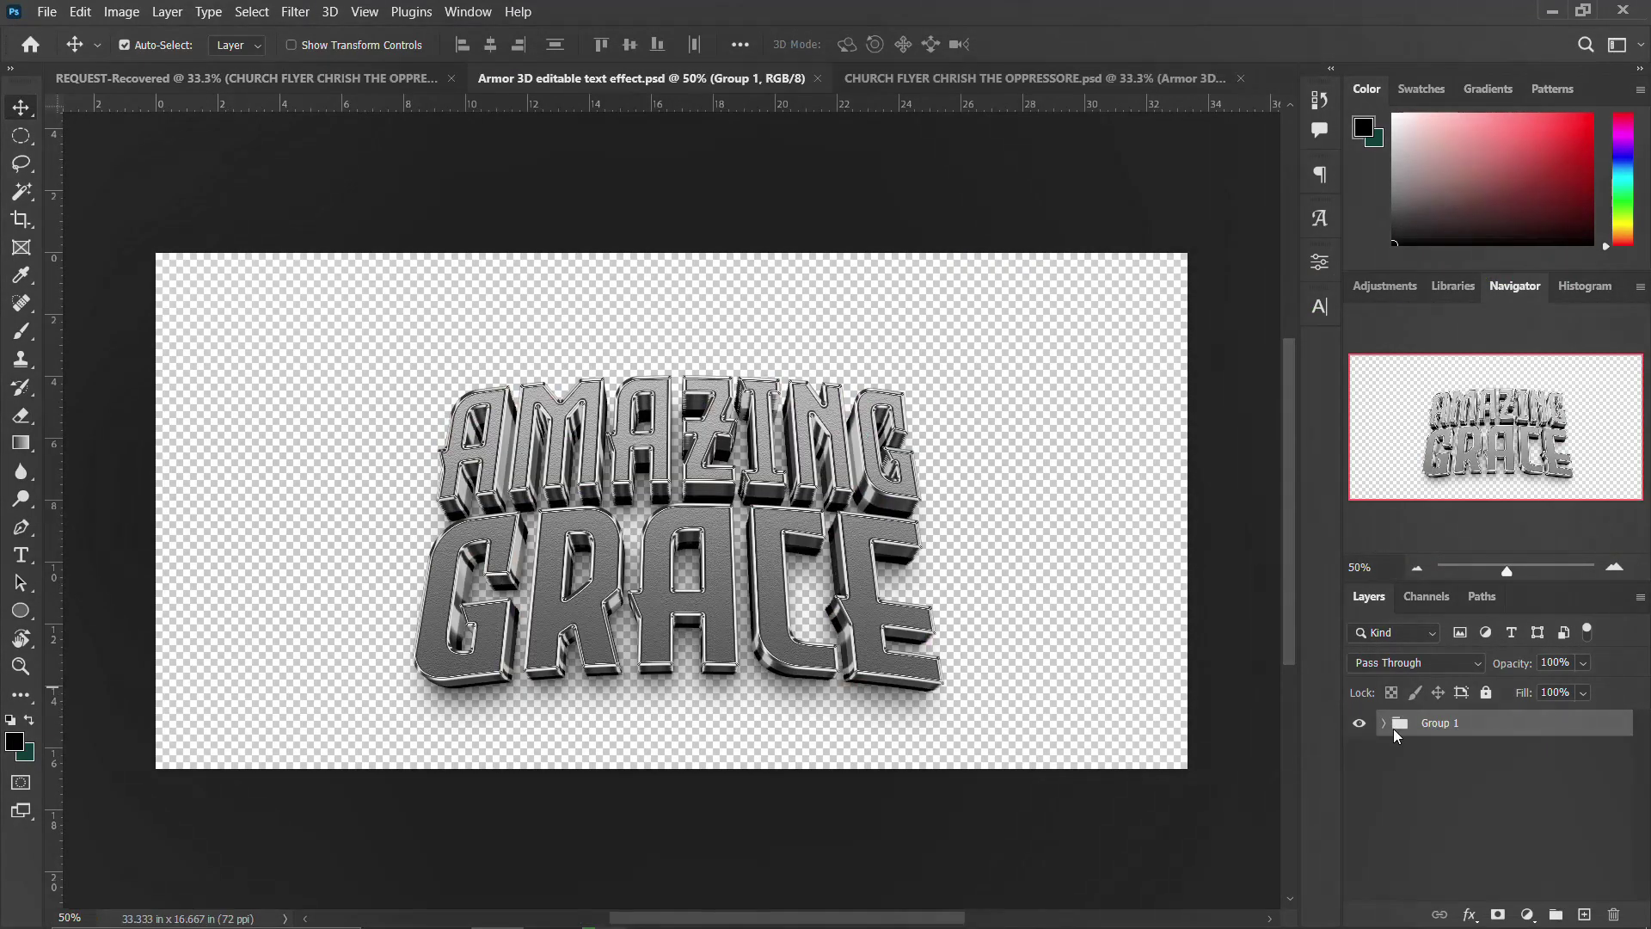
pyautogui.click(1386, 723)
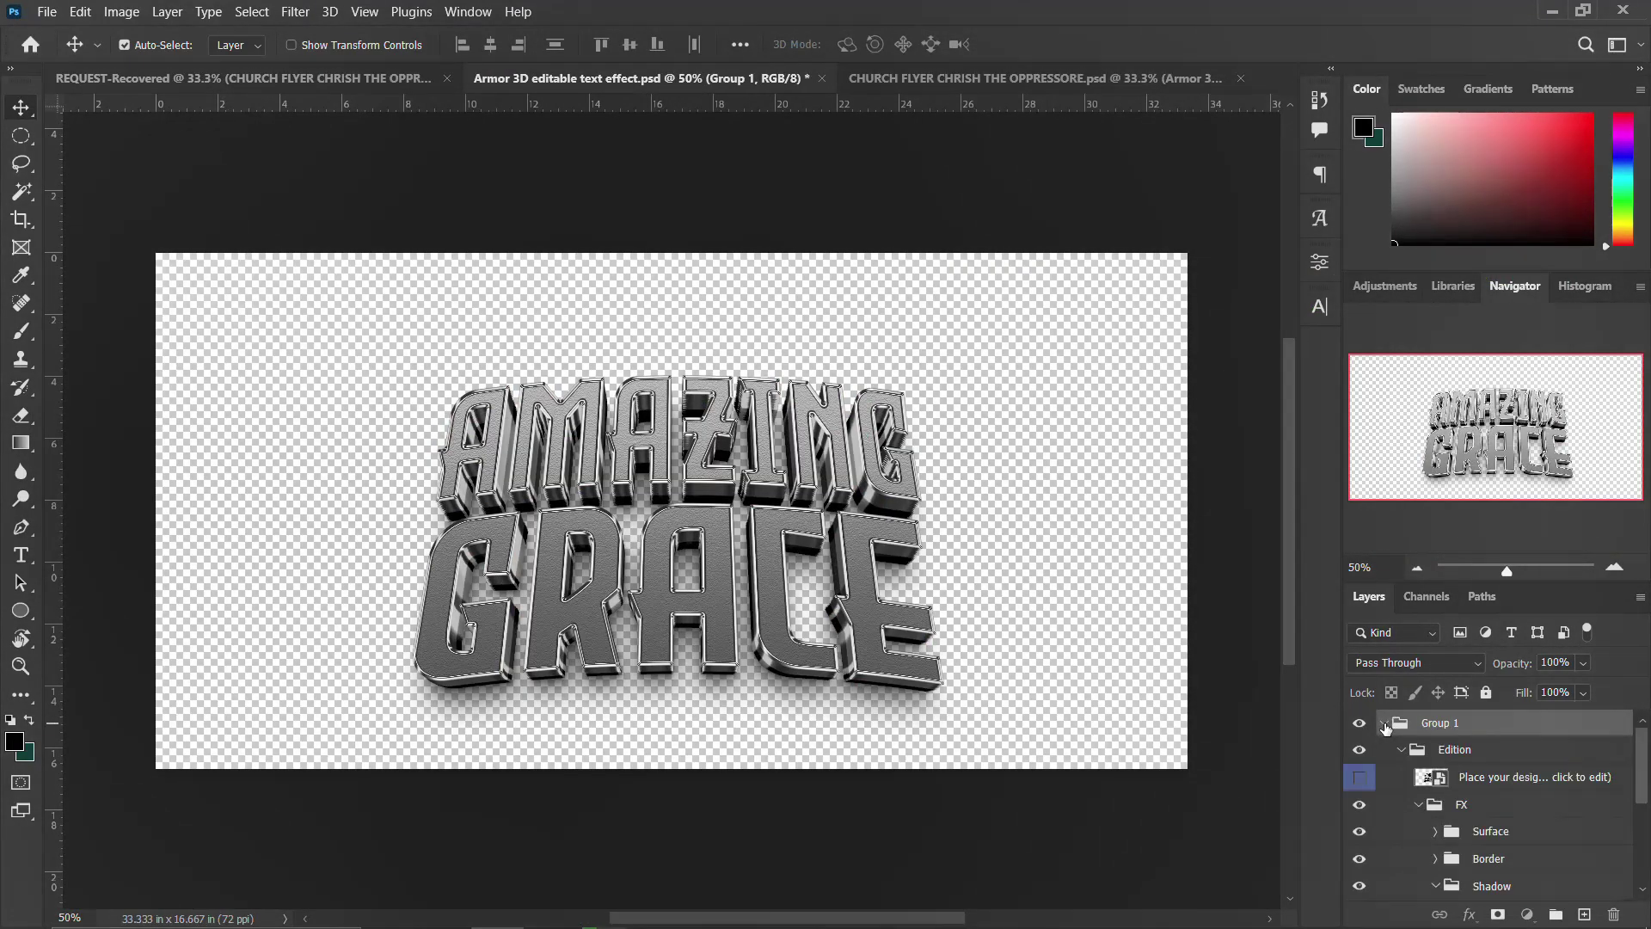
pyautogui.click(1384, 724)
pyautogui.click(1360, 724)
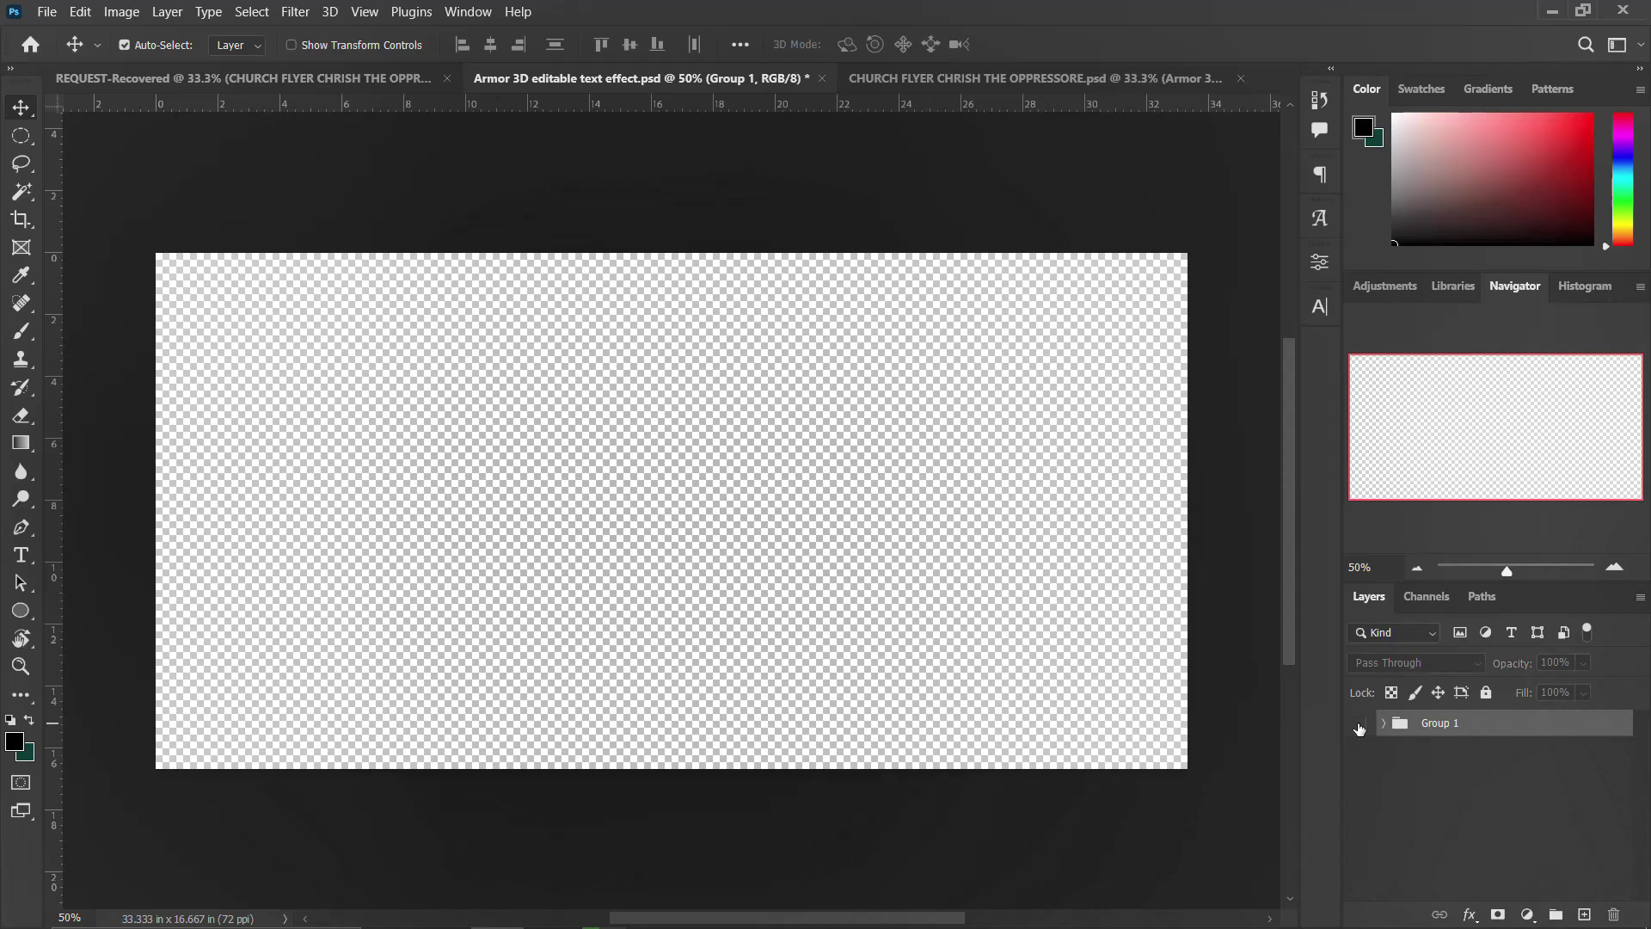
pyautogui.click(1359, 724)
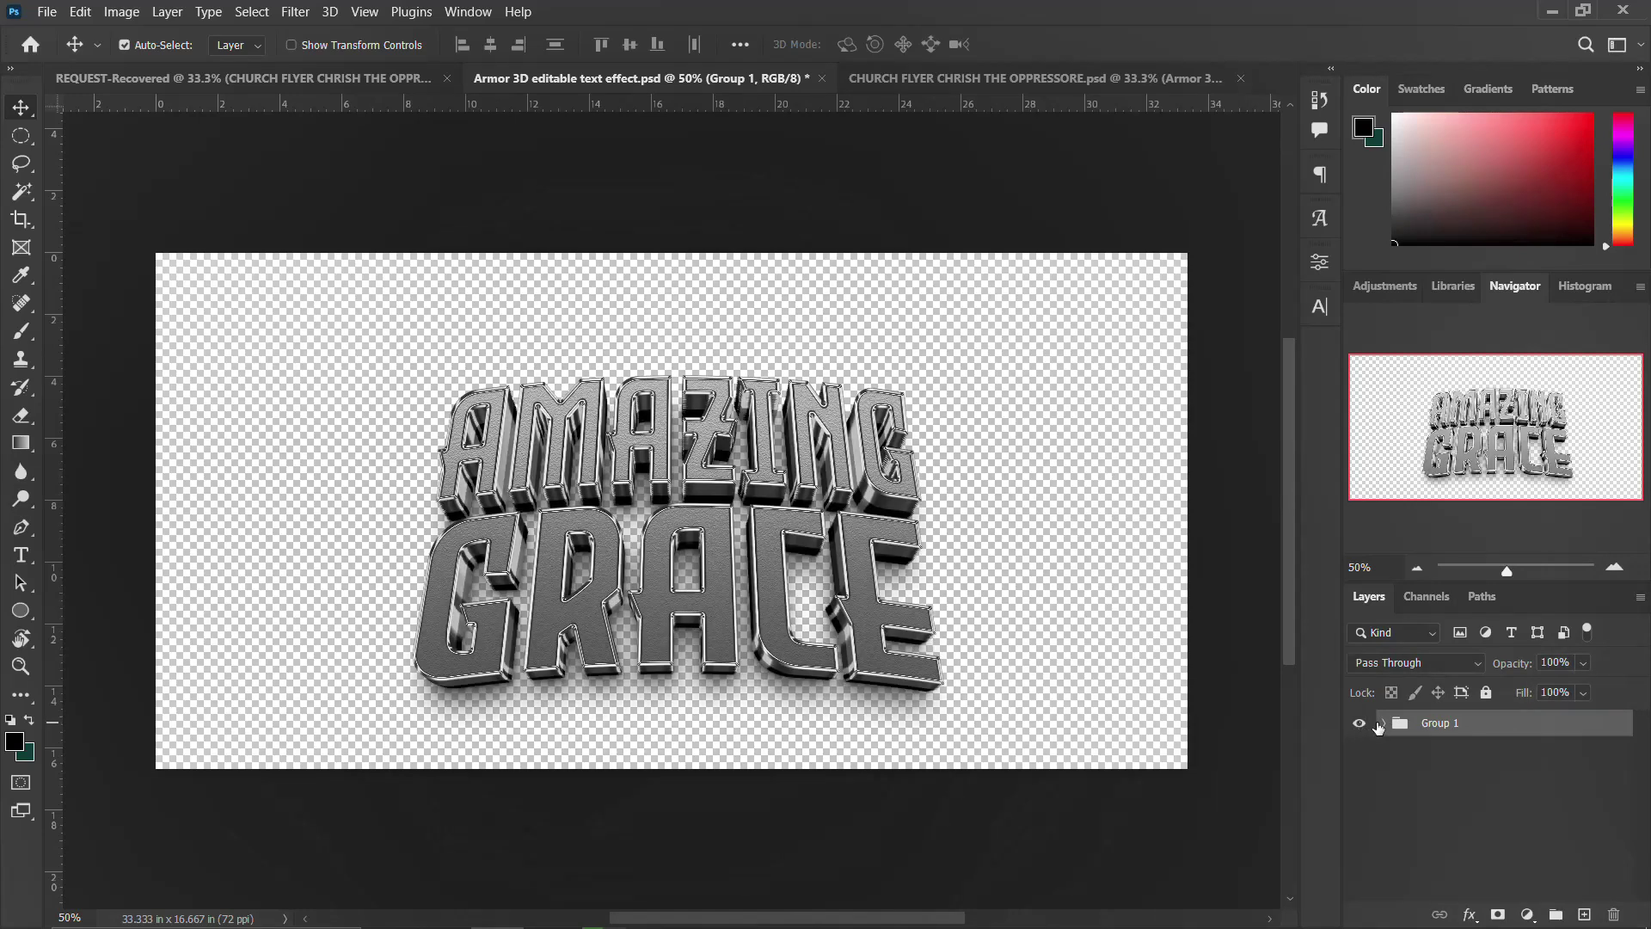
pyautogui.click(1385, 724)
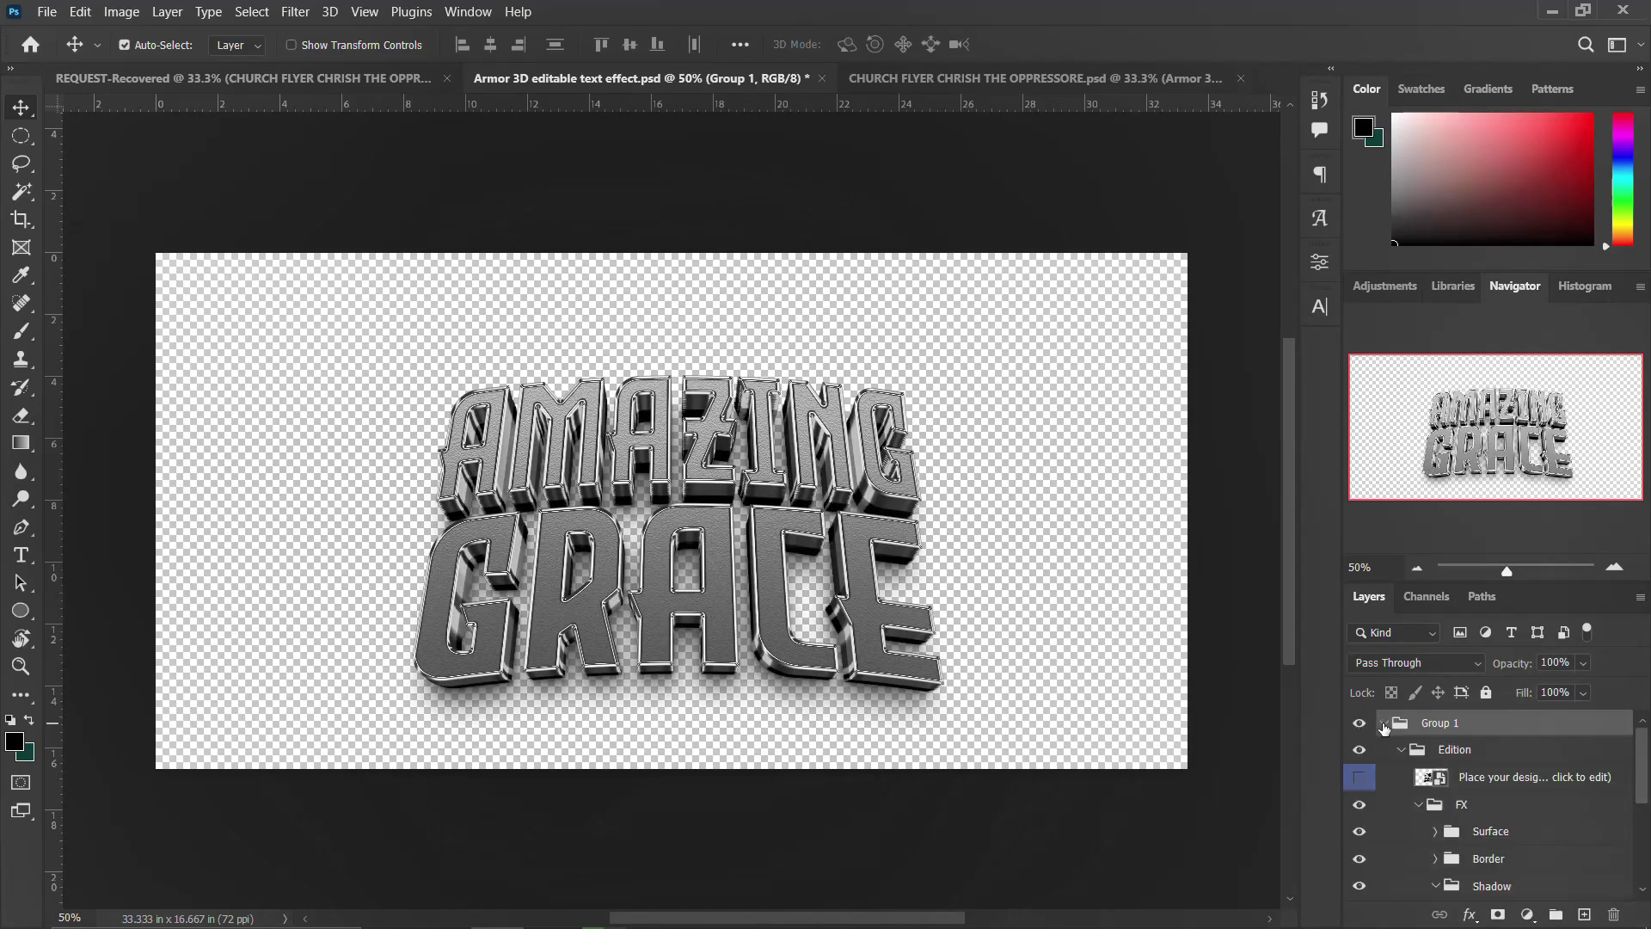
# Step: Open the "Place your design here" smart object, select its AMAZING GRACE text for editing, and close it without changing the text
pyautogui.click(1422, 778)
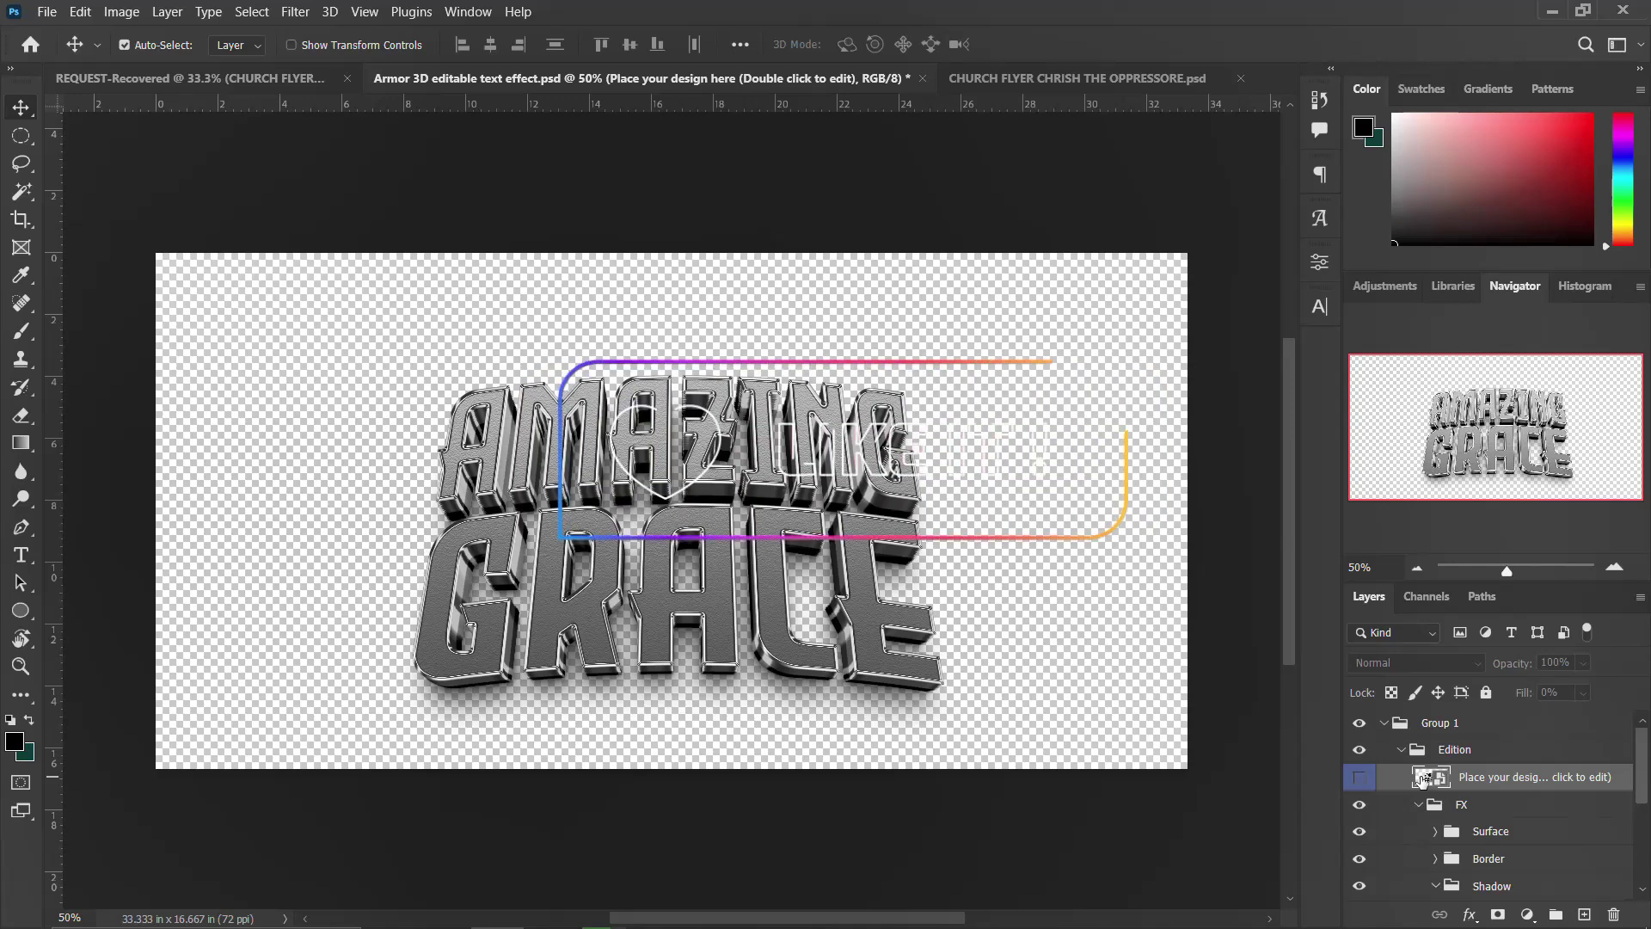
pyautogui.doubleClick(1422, 778)
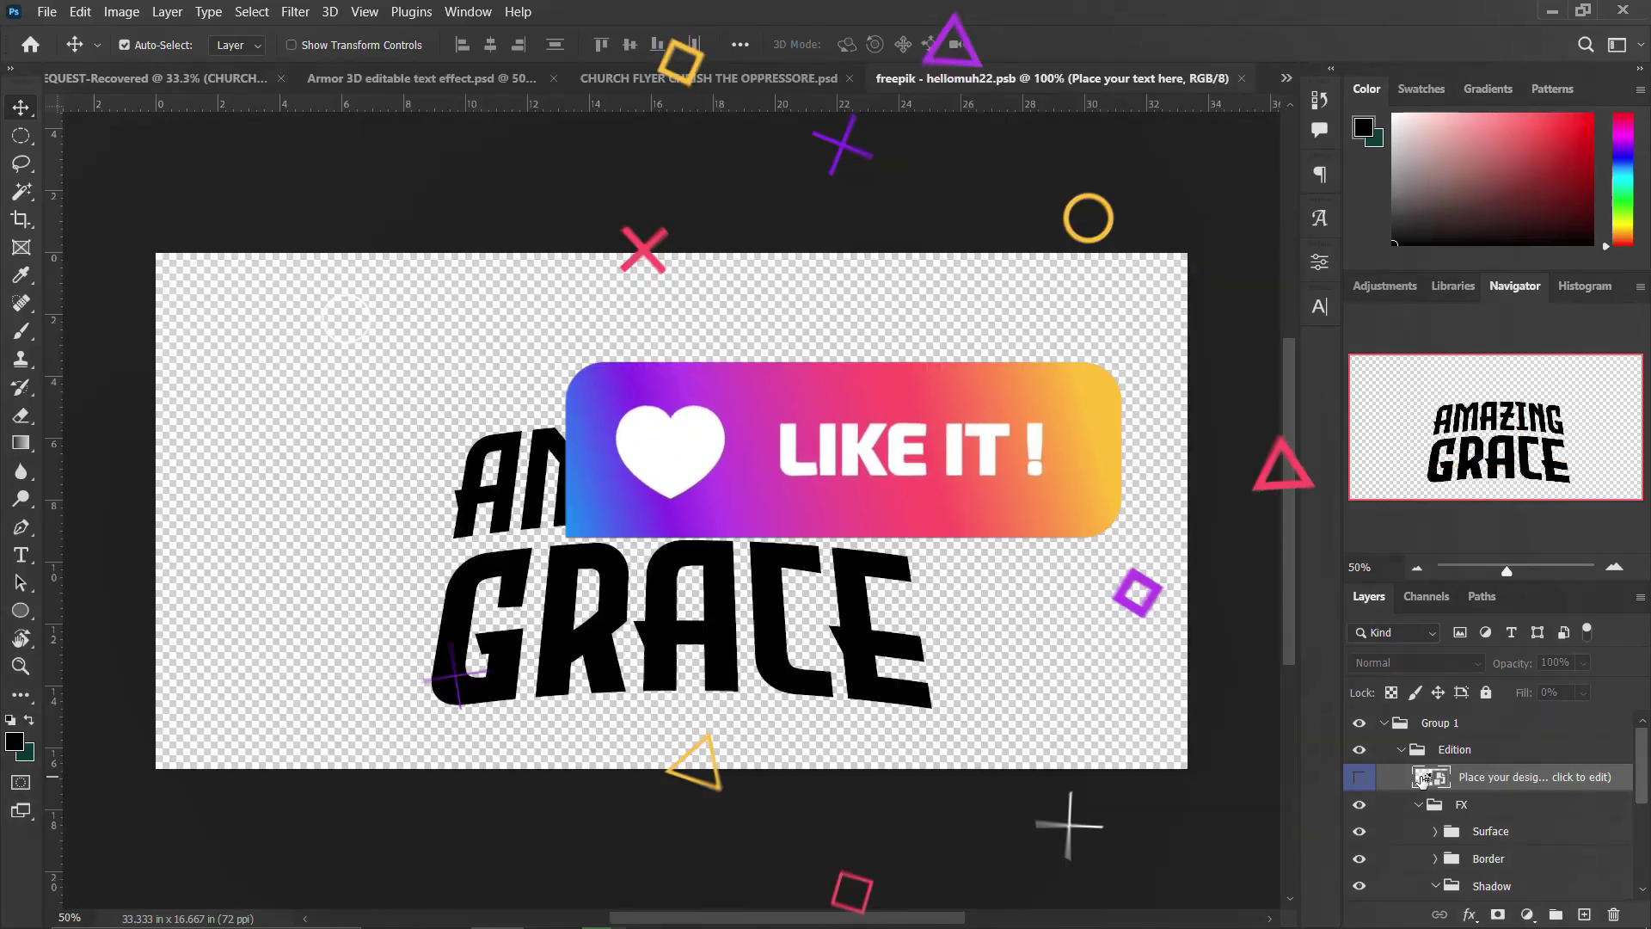
pyautogui.doubleClick(486, 506)
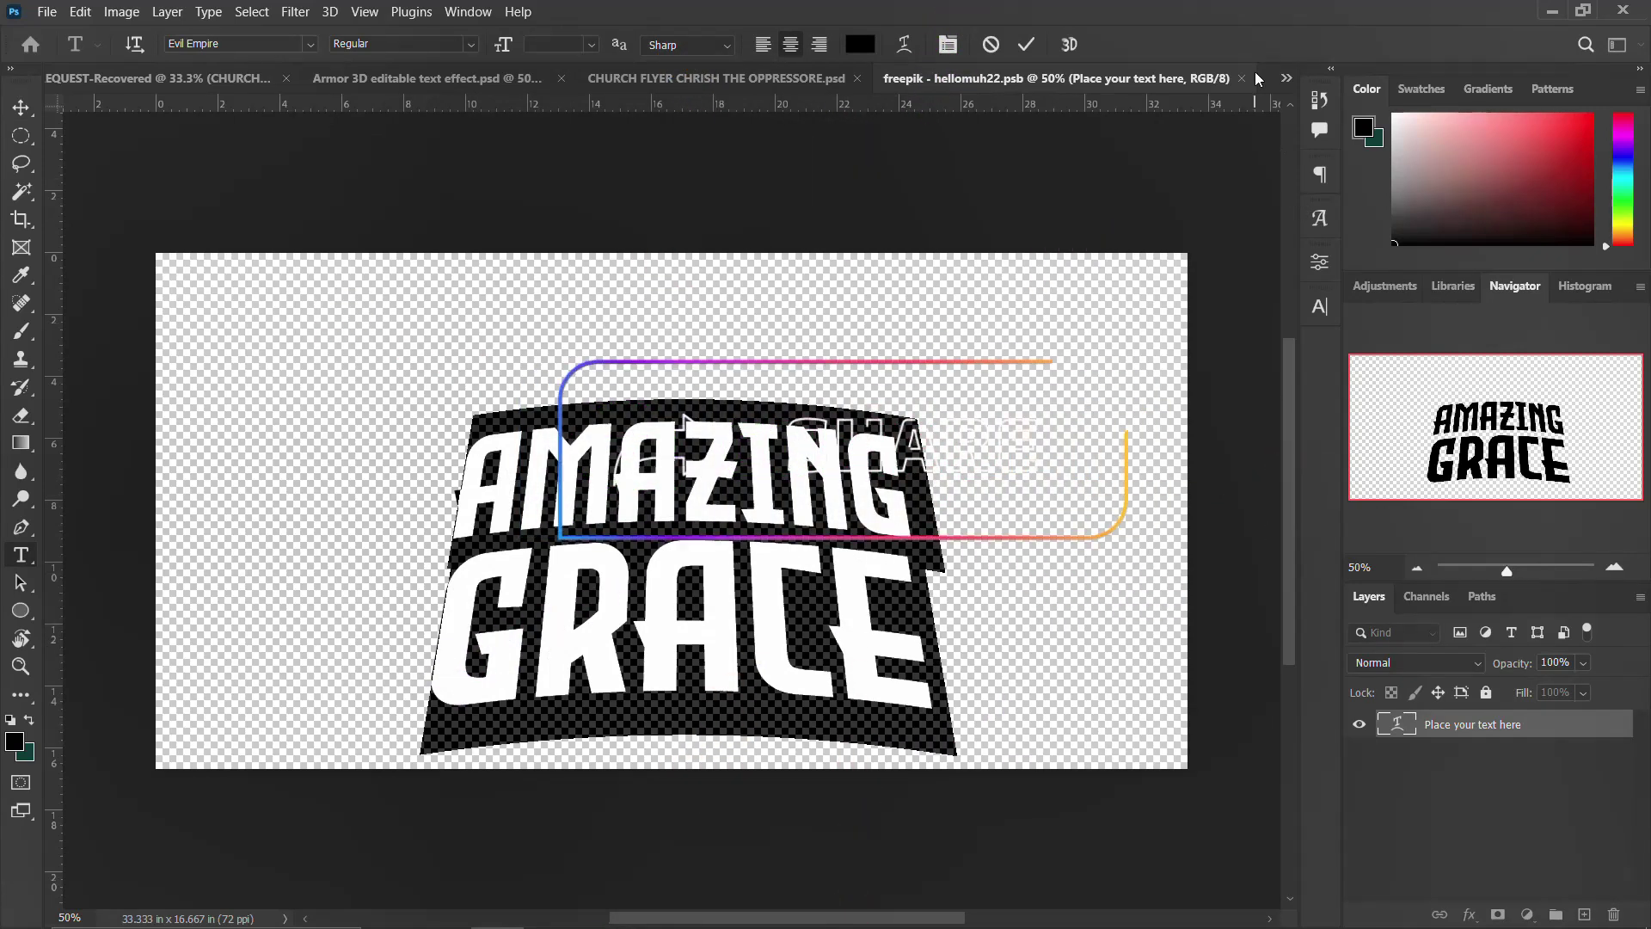
pyautogui.click(989, 622)
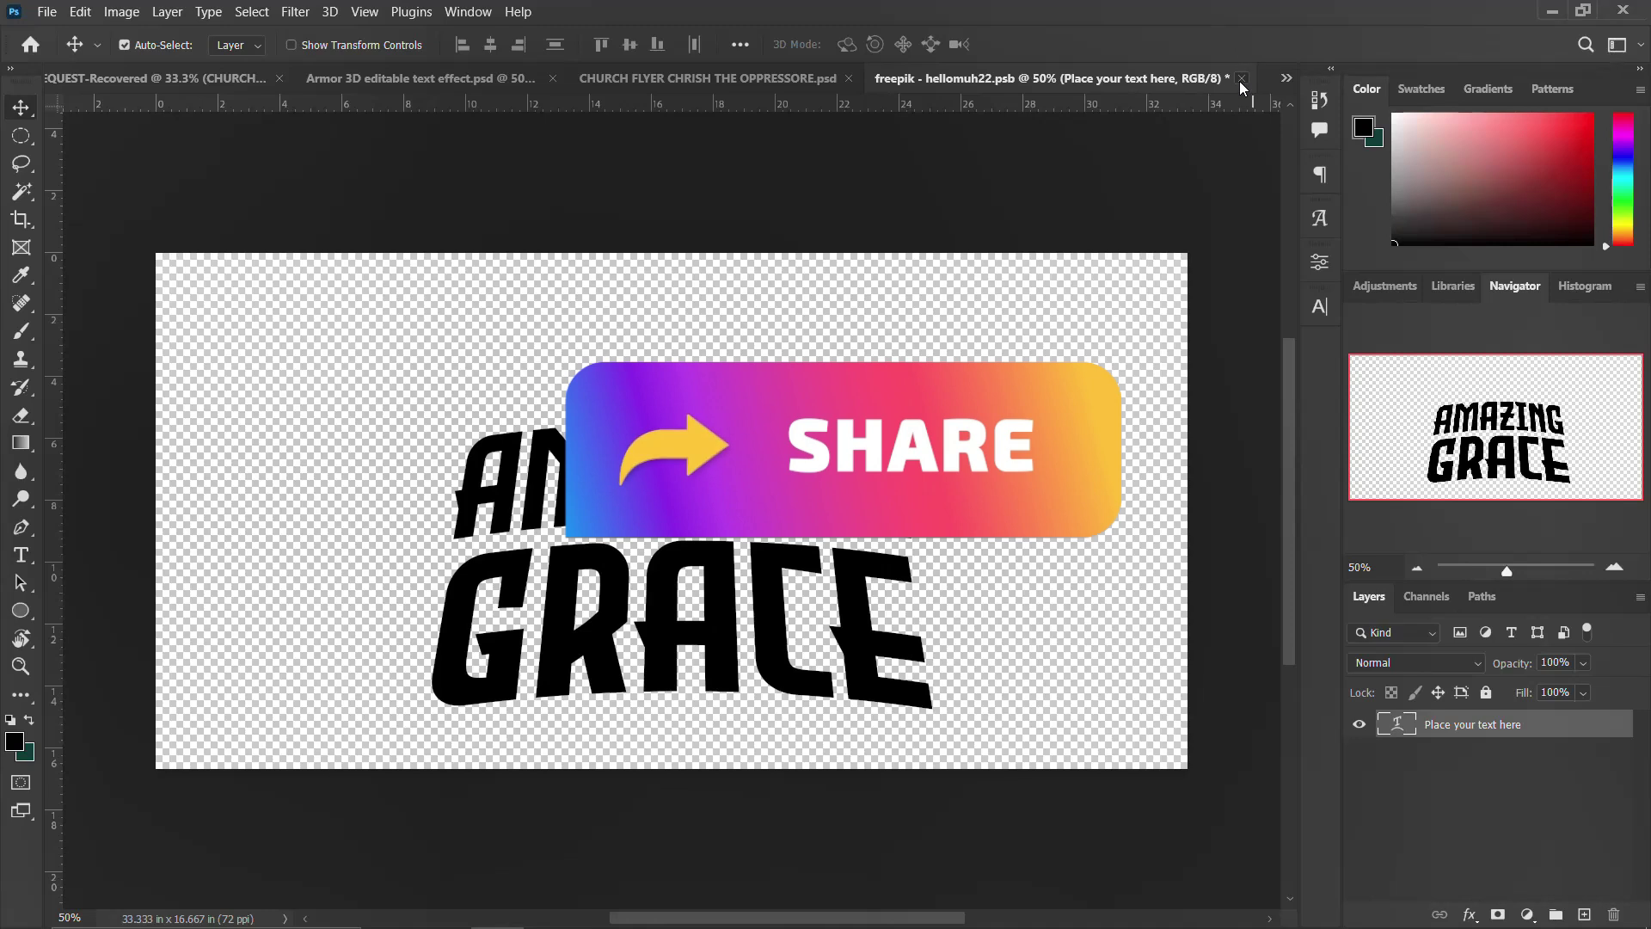
pyautogui.click(1241, 78)
pyautogui.click(778, 370)
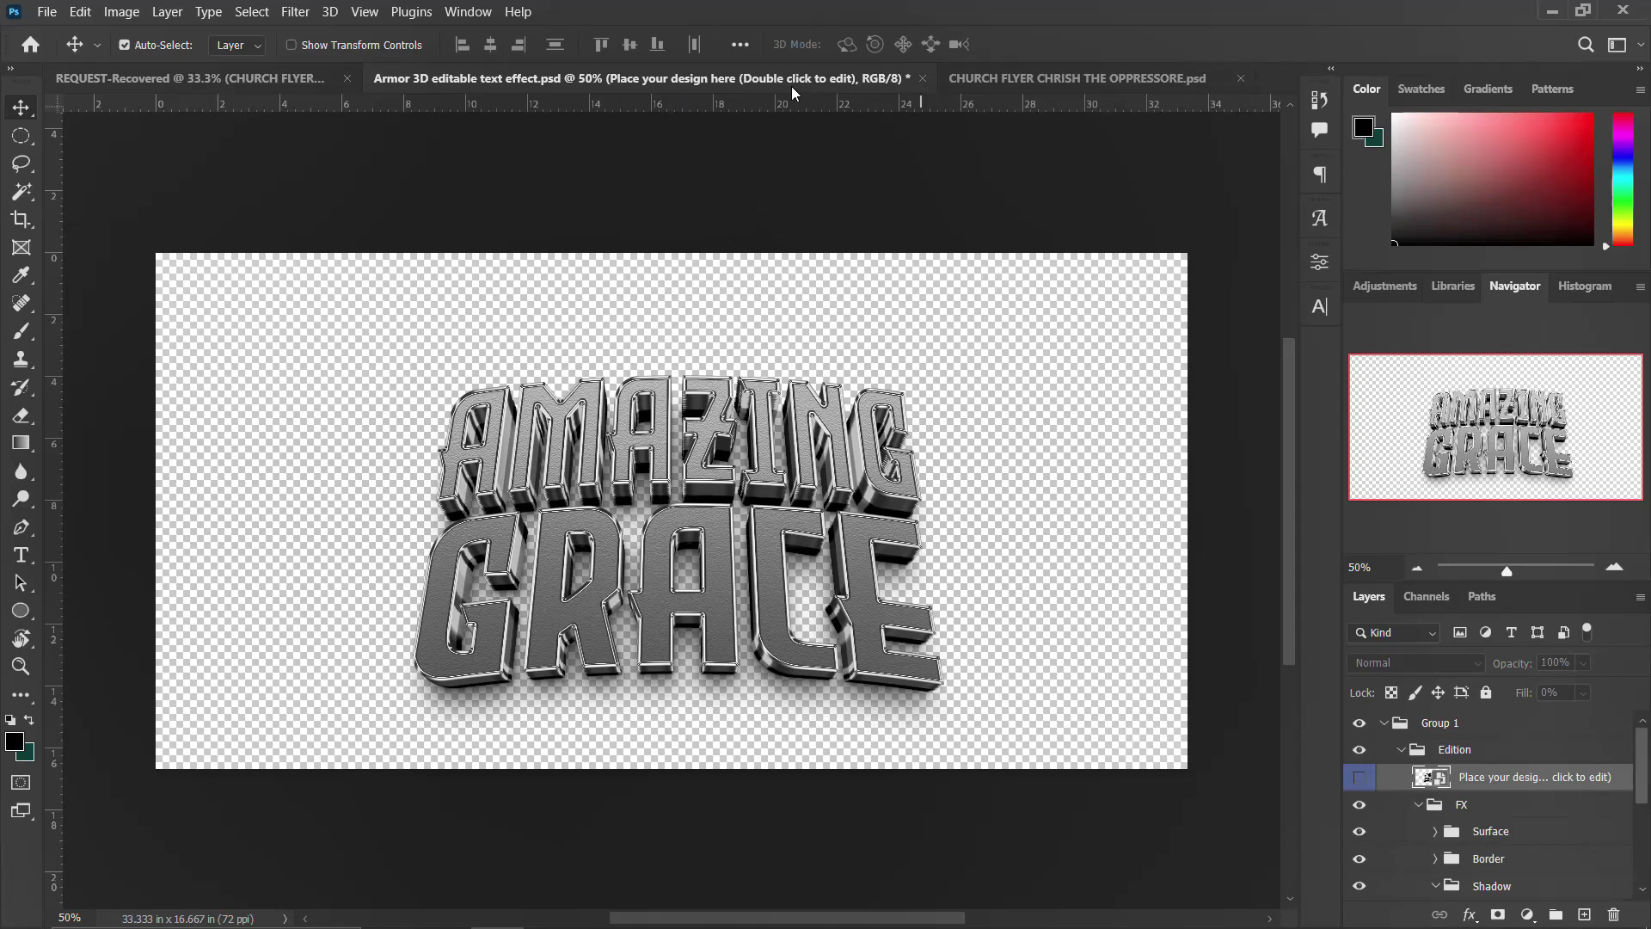
# Step: Switch back to the CHURCH FLYER CHRISH THE OPPRESSORE document and review the AMAZING GRACE text on the flyer's shield
pyautogui.click(1022, 86)
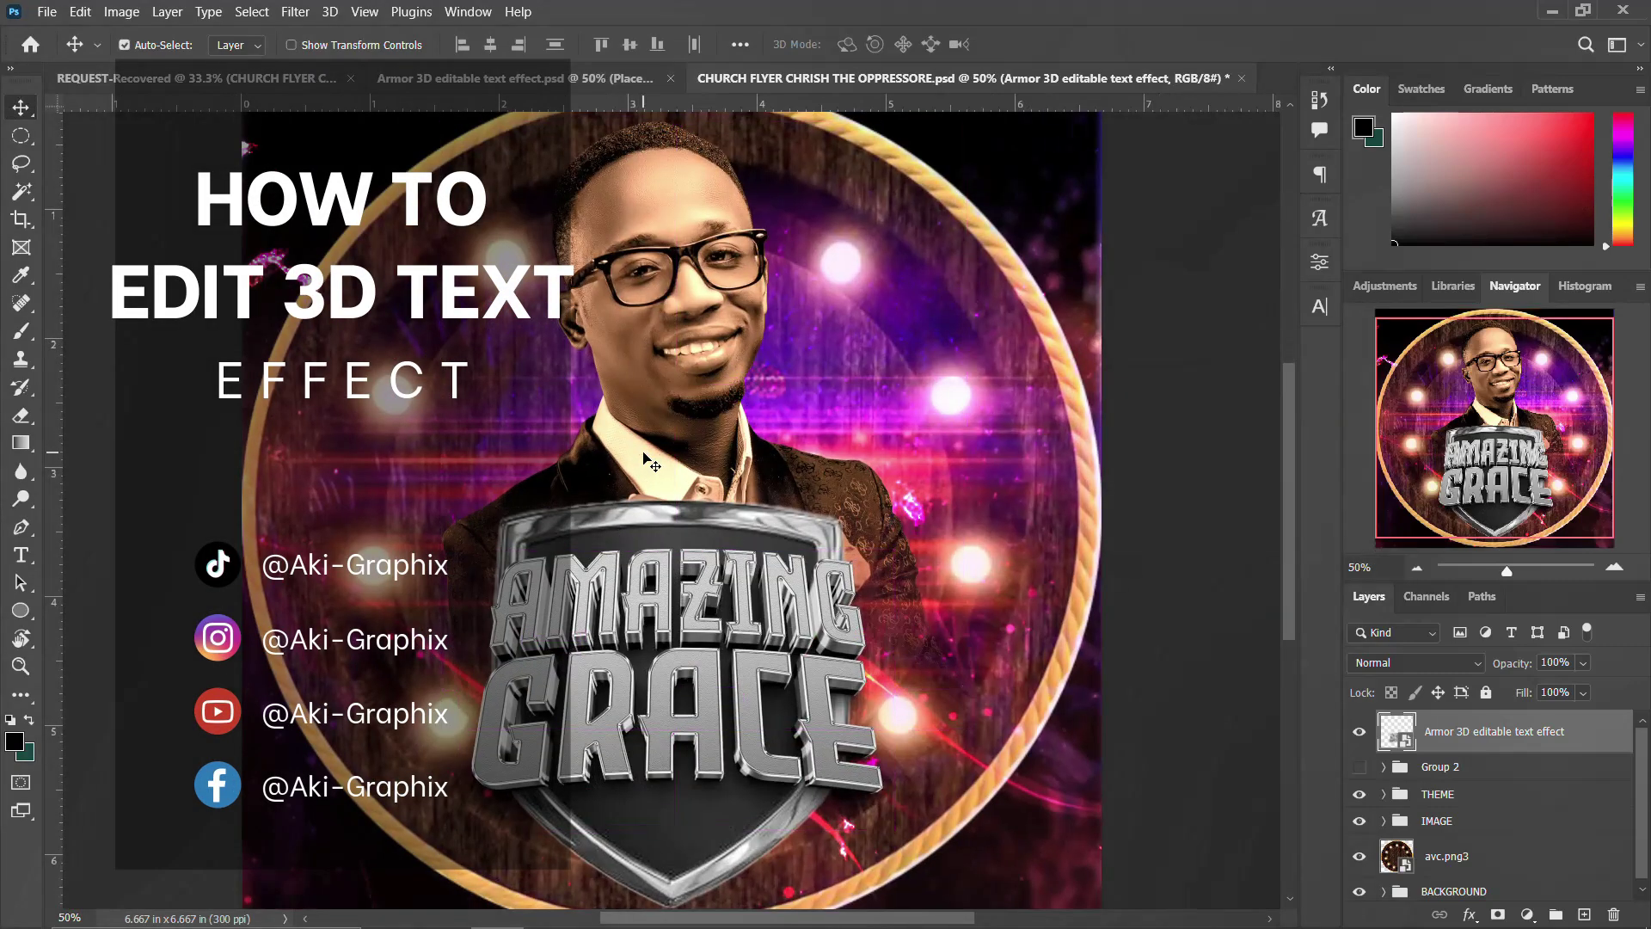
pyautogui.click(123, 44)
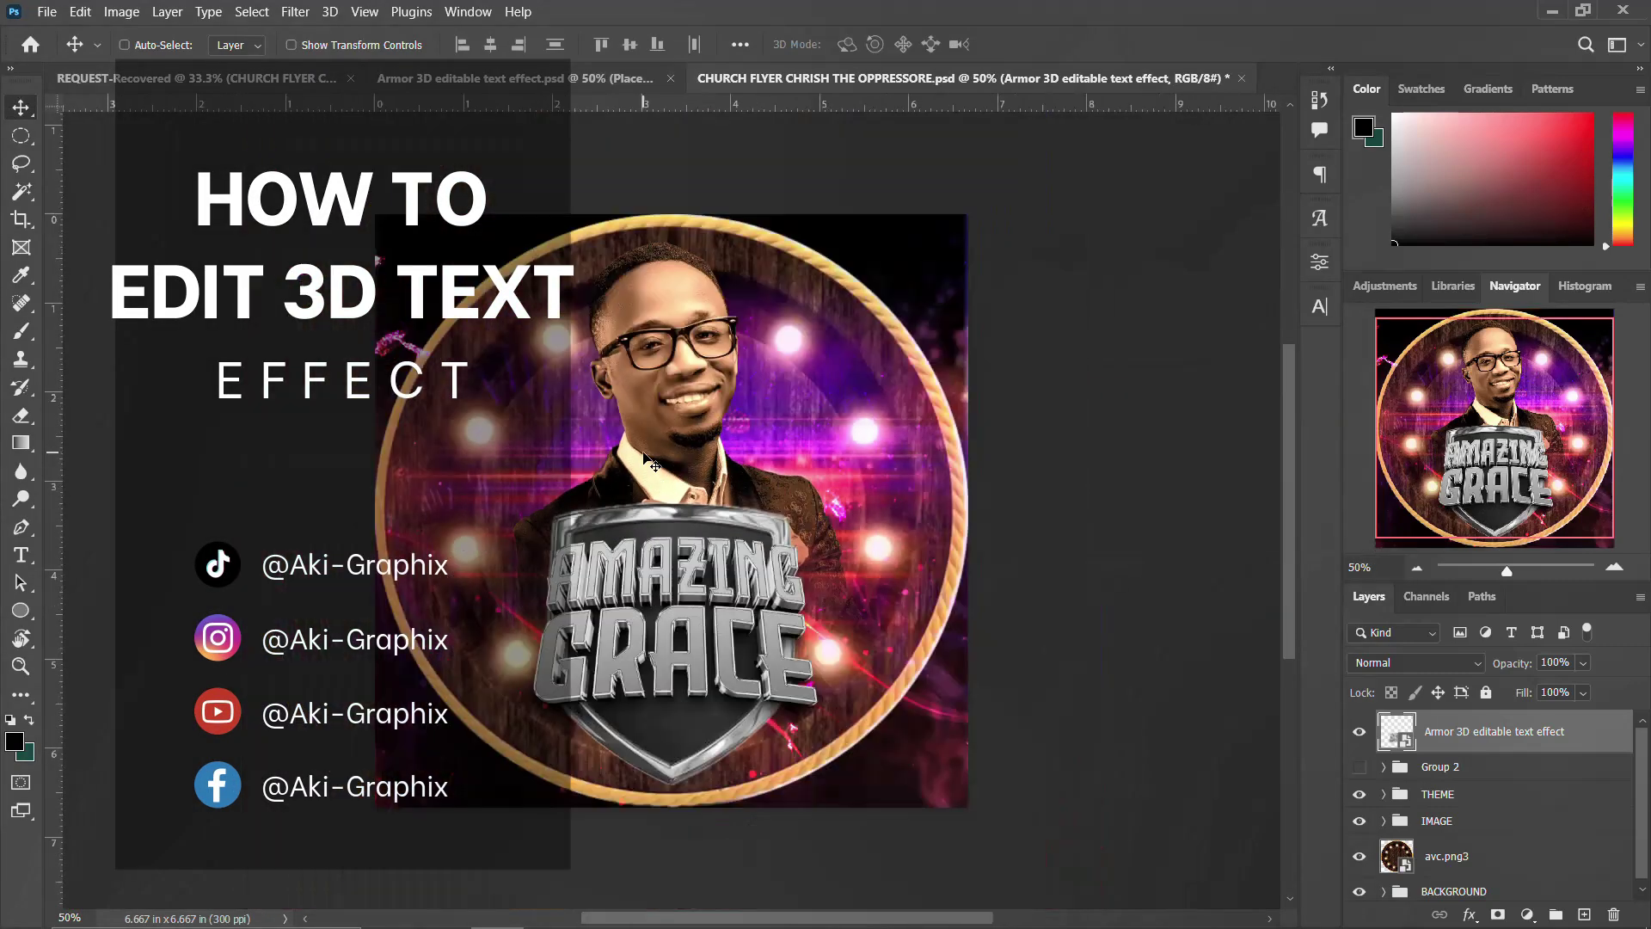